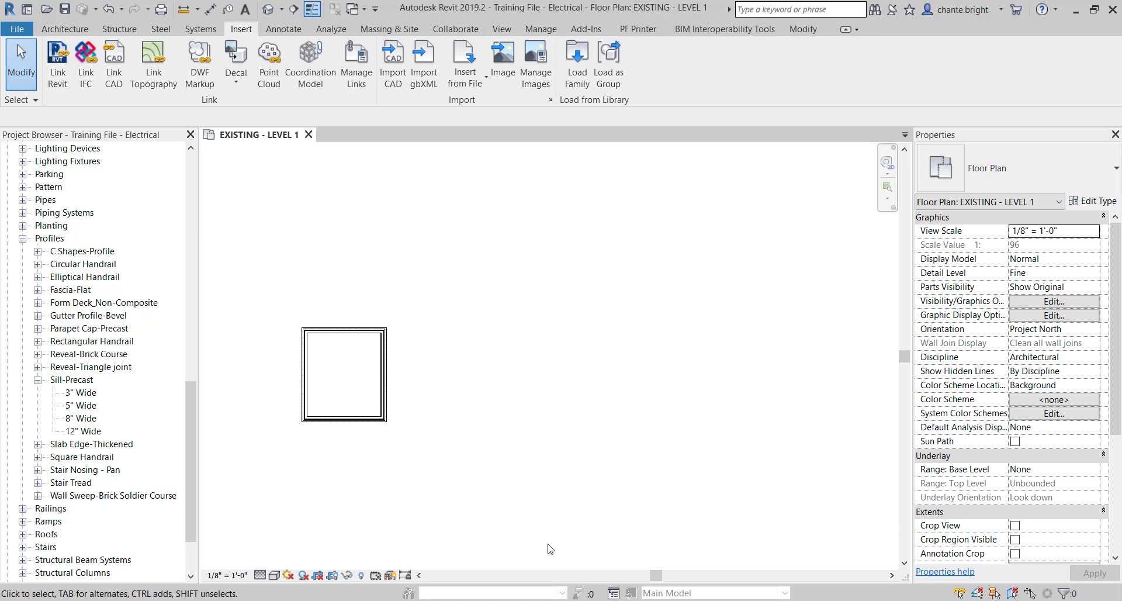
Change the lower horizontal exterior wall in the floor plan to the Generic - 6" wall type
scroll(292, 447, "up", 3)
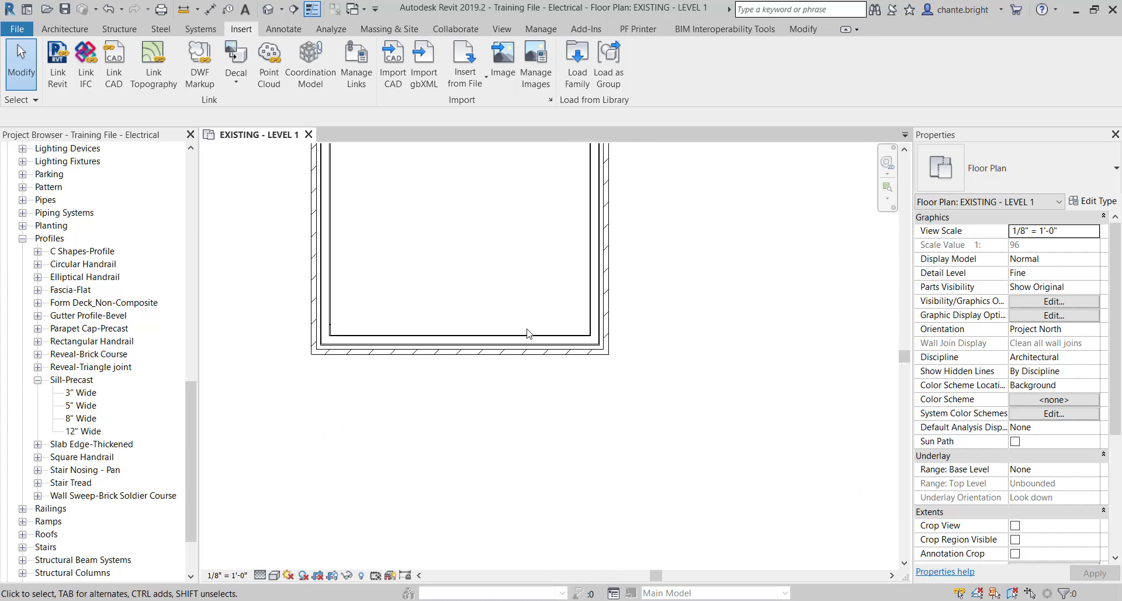
scroll(581, 320, "up", 2)
scroll(577, 509, "down", 4)
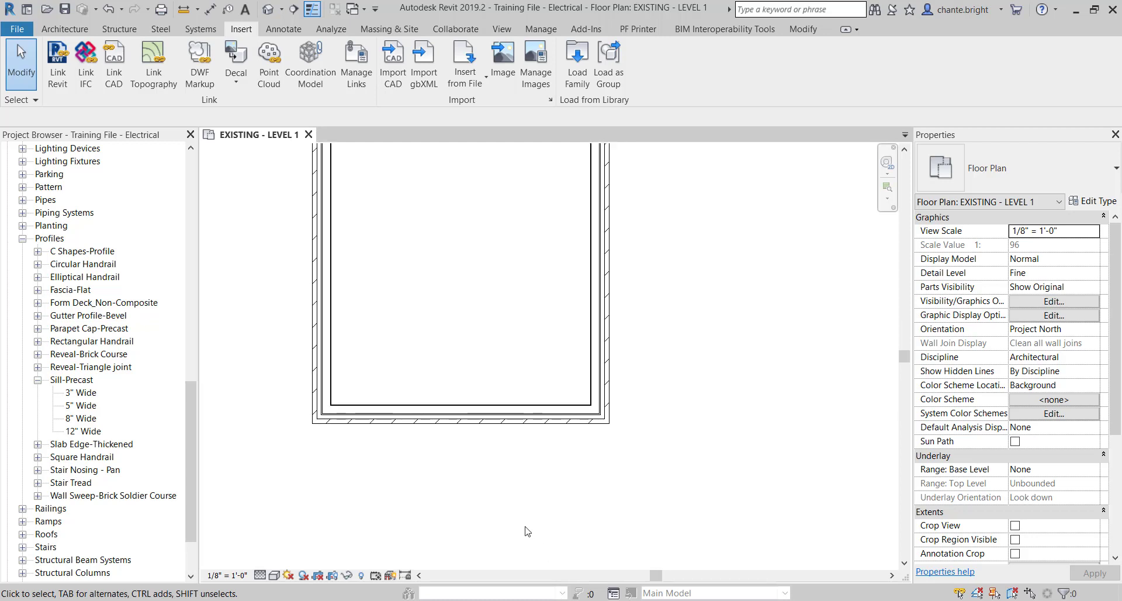
left_click(533, 419)
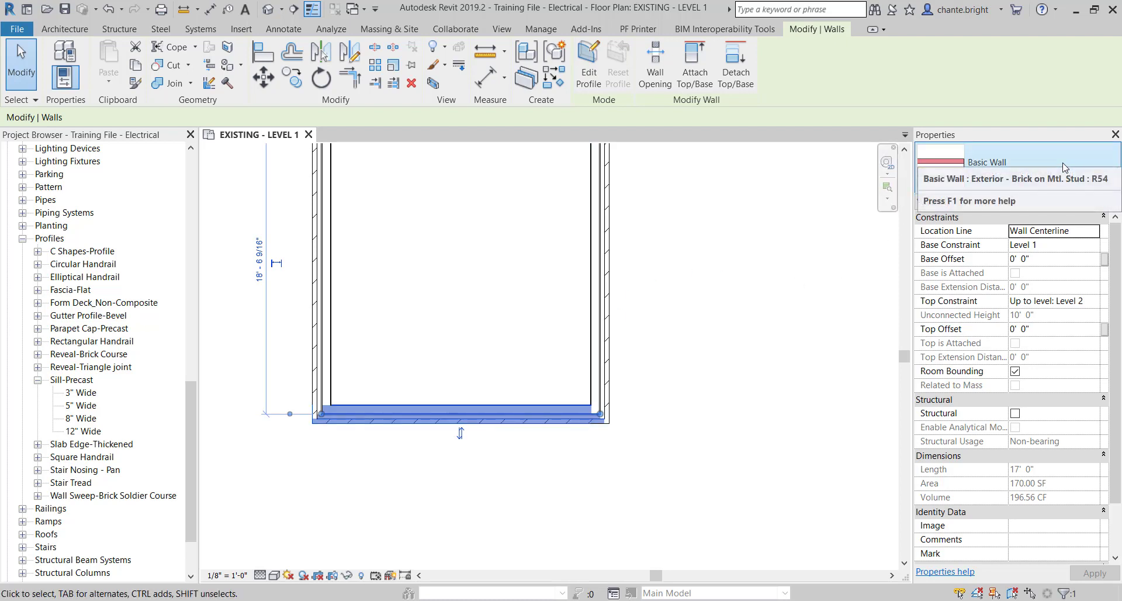
left_click(1064, 168)
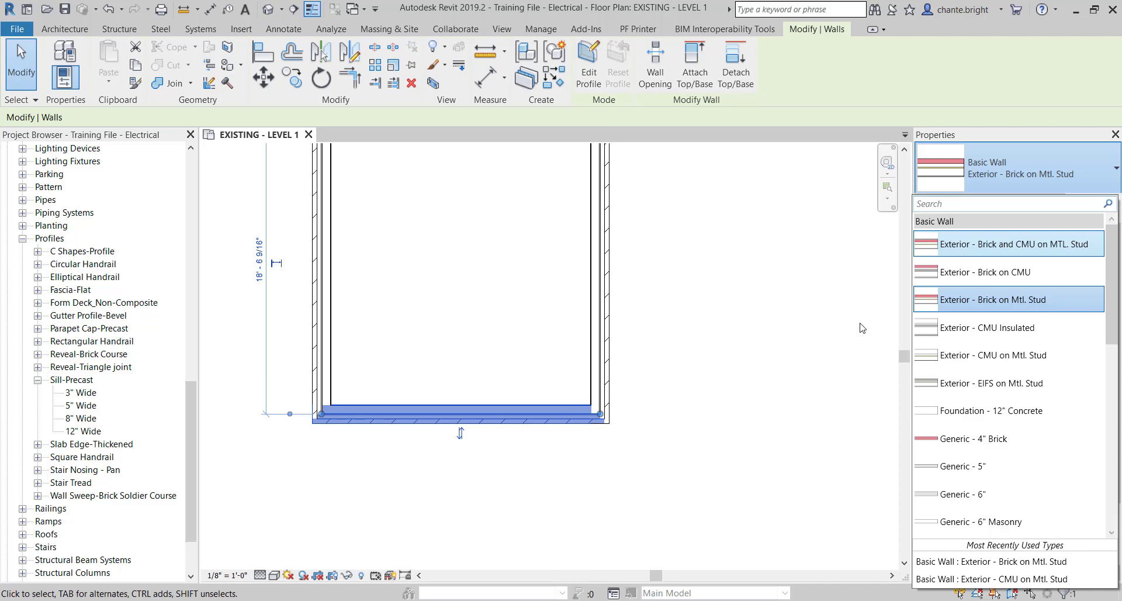
scroll(985, 373, "down", 3)
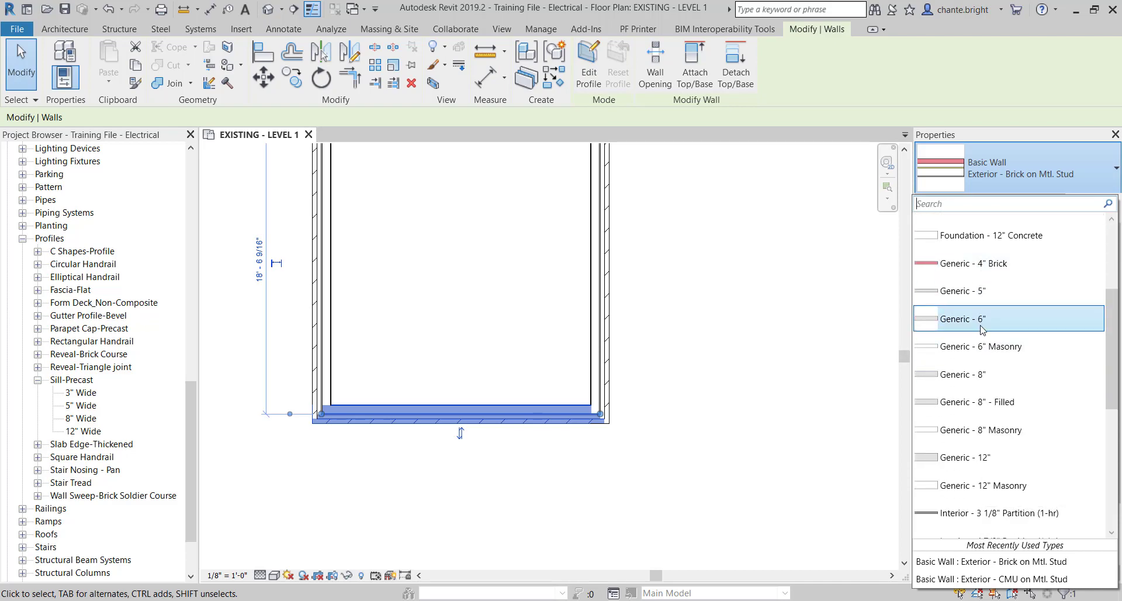
key("Escape")
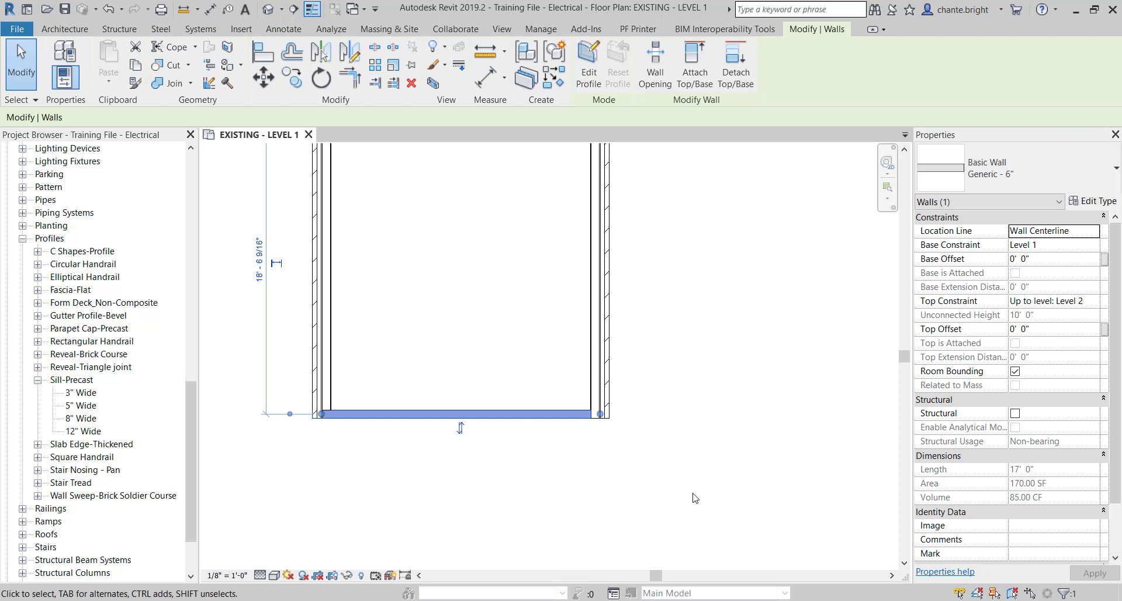
Start placing a new wall, dismissing the save reminder, and choose the Generic - 6" Masonry wall type
left_click(58, 30)
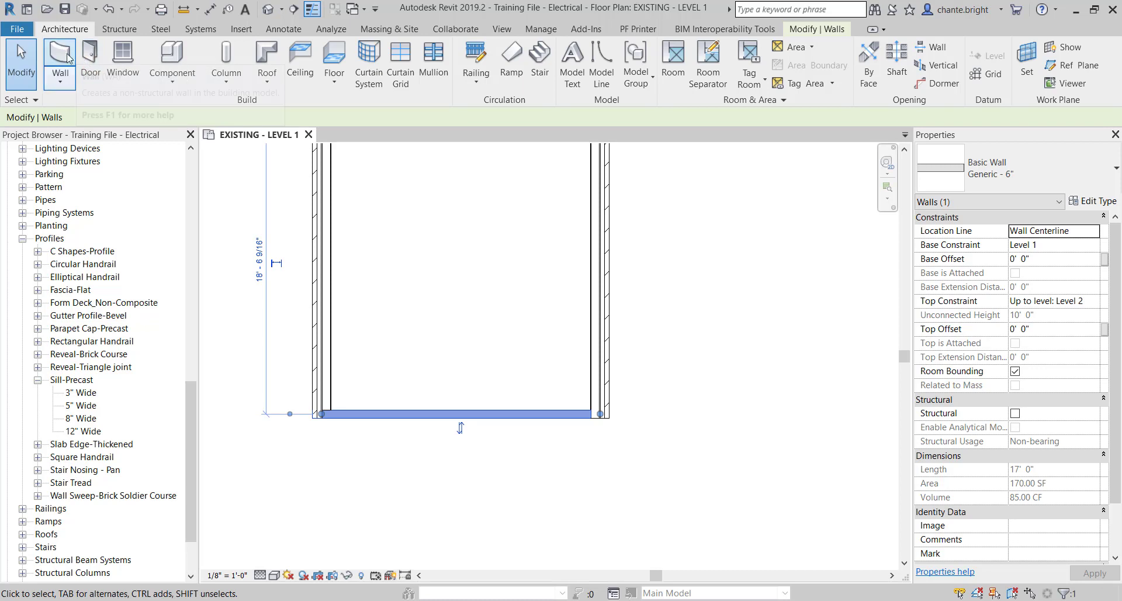
left_click(59, 62)
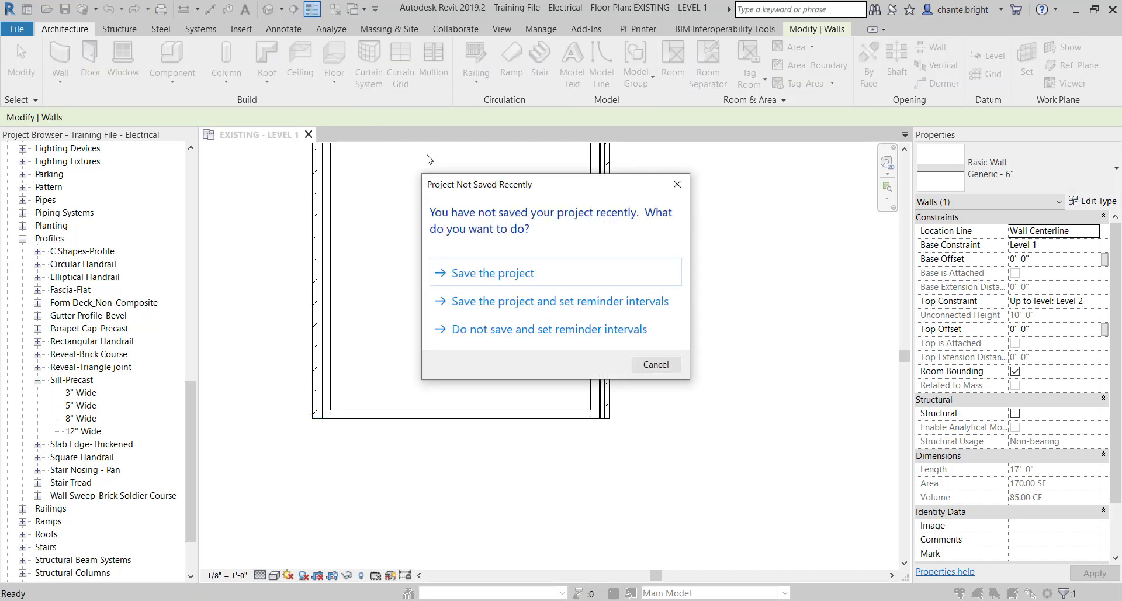
left_click(655, 364)
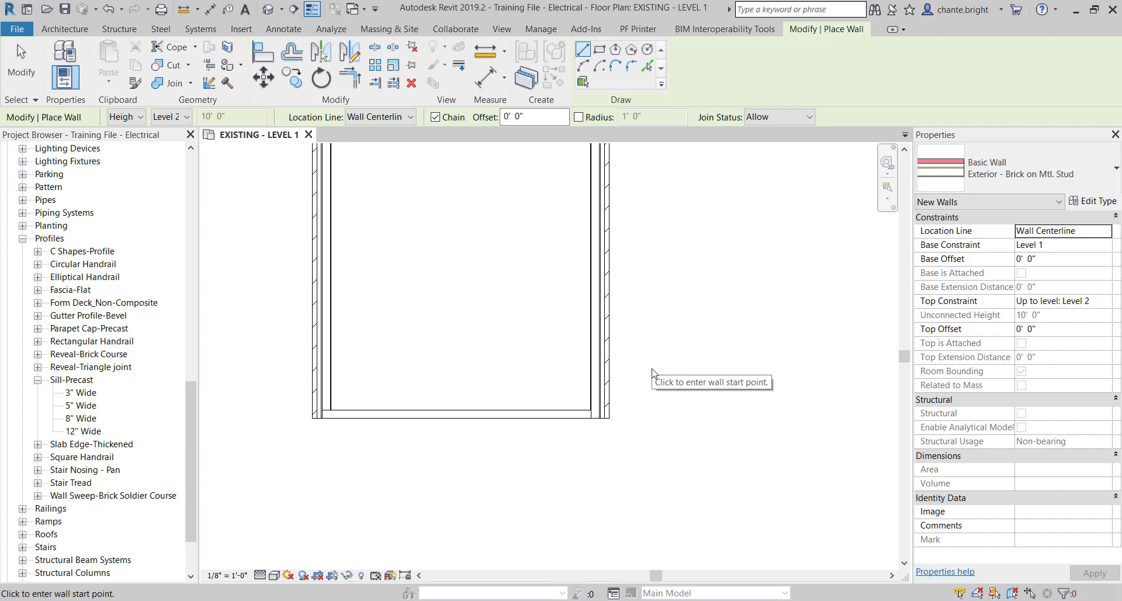
left_click(1059, 158)
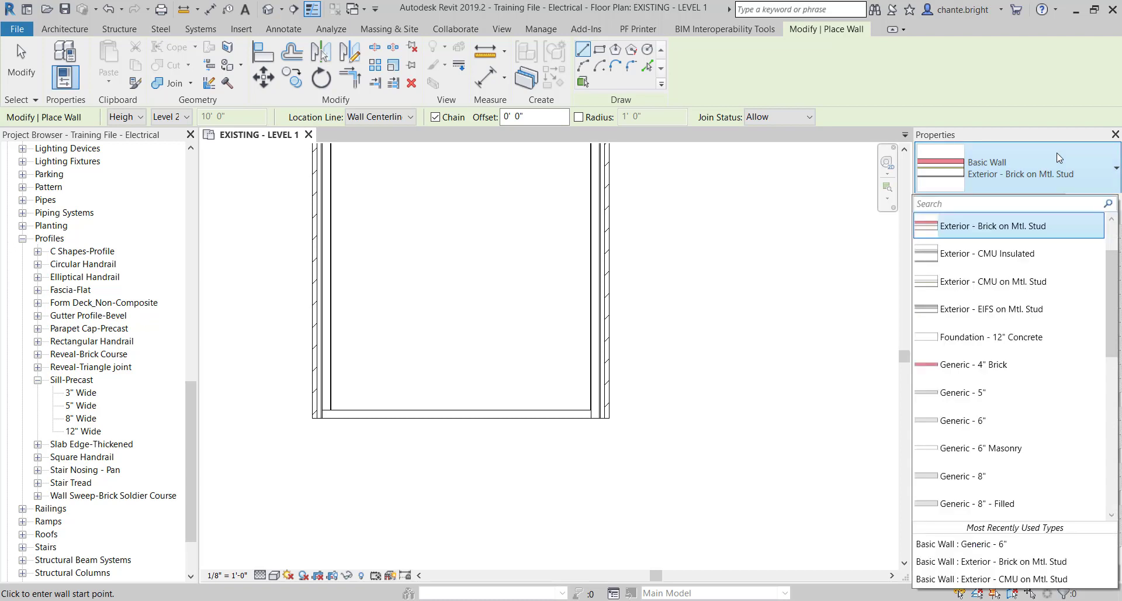
scroll(1042, 268, "down", 1)
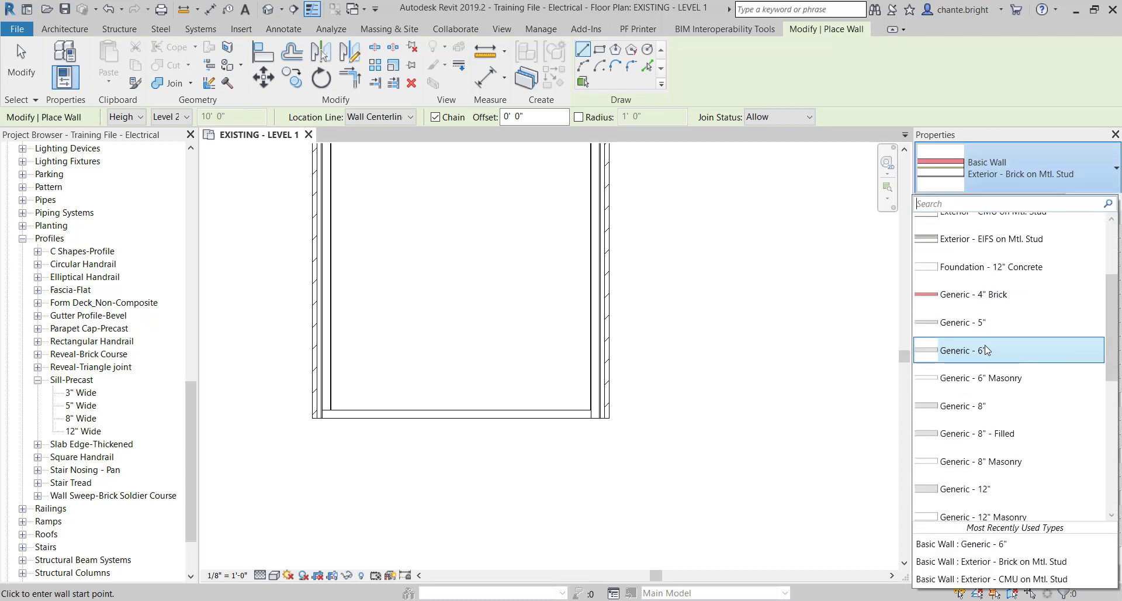
left_click(963, 378)
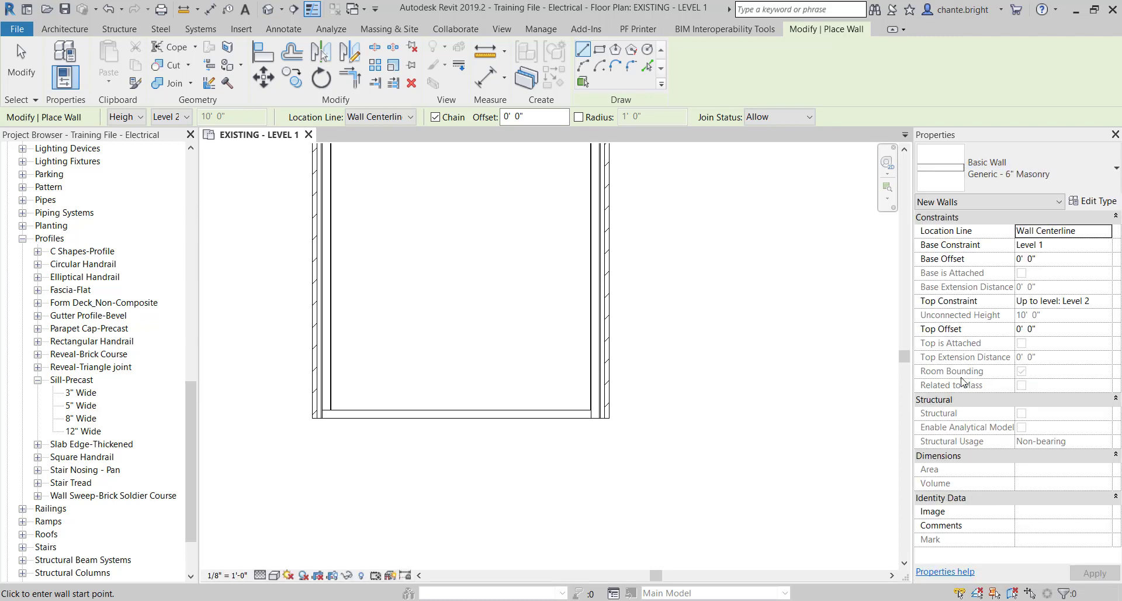
Duplicate the Generic - 6" Masonry wall type under the name Generic - Stone Veneer
left_click(1080, 206)
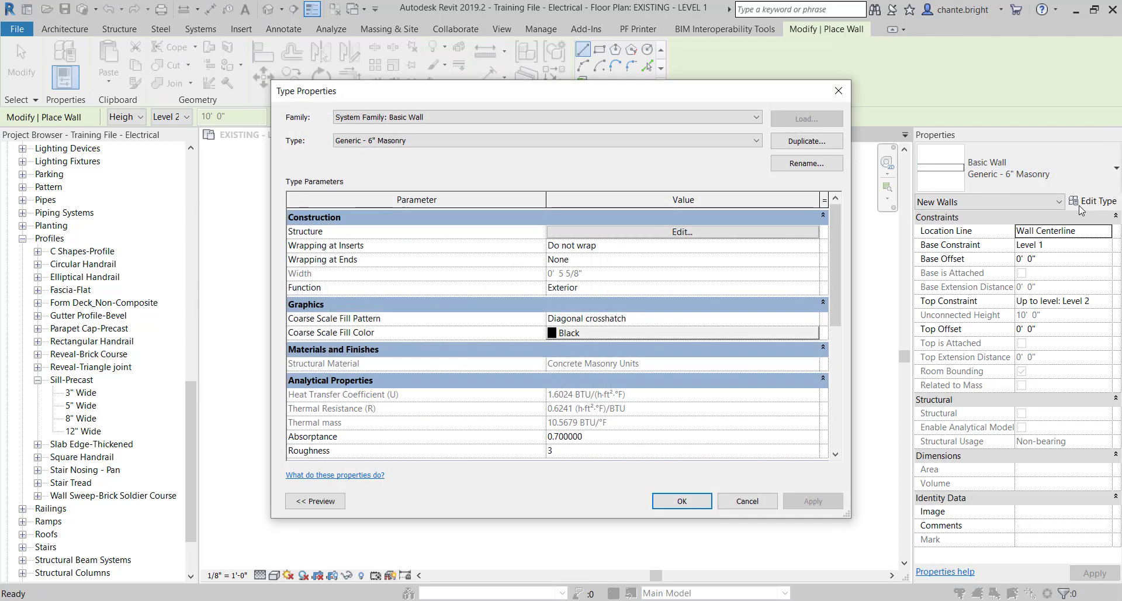
left_click(830, 146)
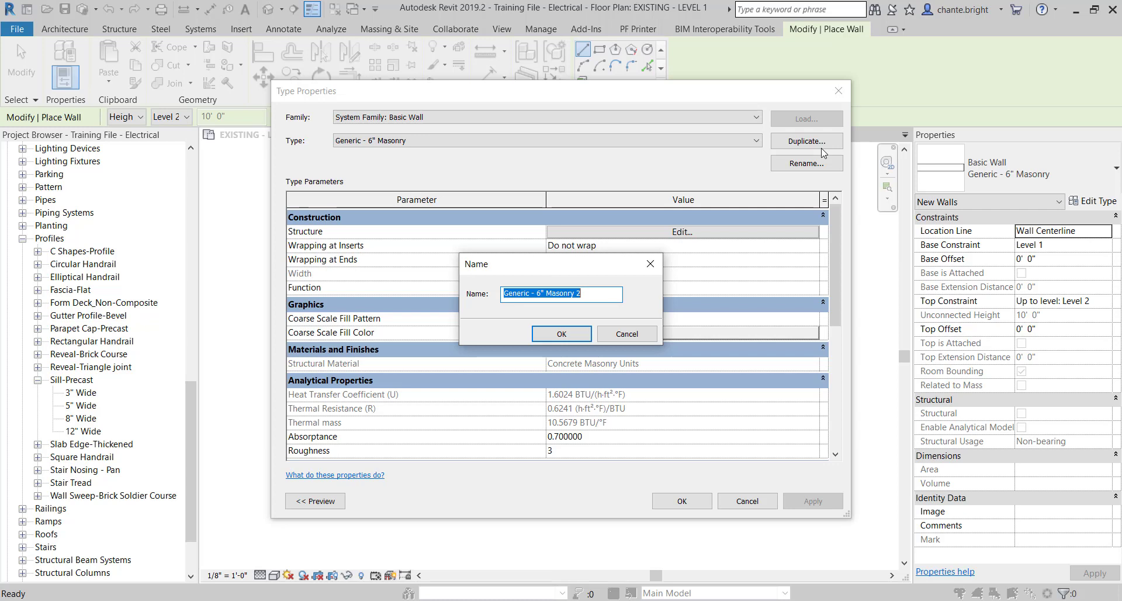
key("End")
key("BackSpace")
key("BackSpace")
key("BackSpace")
key("BackSpace")
key("BackSpace")
key("BackSpace")
key("BackSpace")
key("BackSpace")
key("BackSpace")
key("BackSpace")
key("BackSpace")
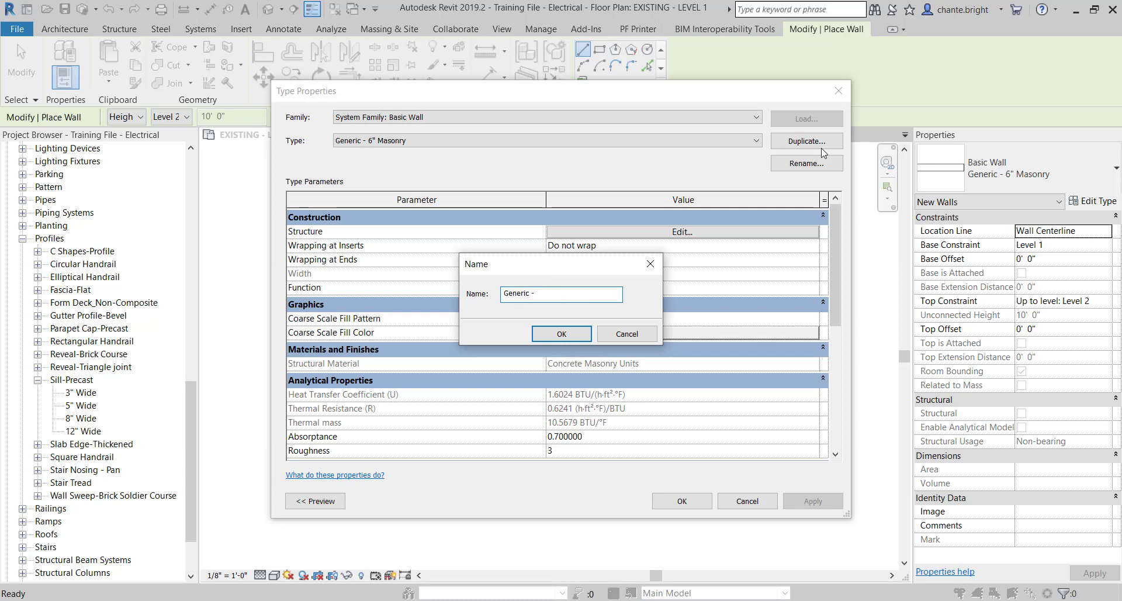
type("Stone Veneer")
left_click(560, 334)
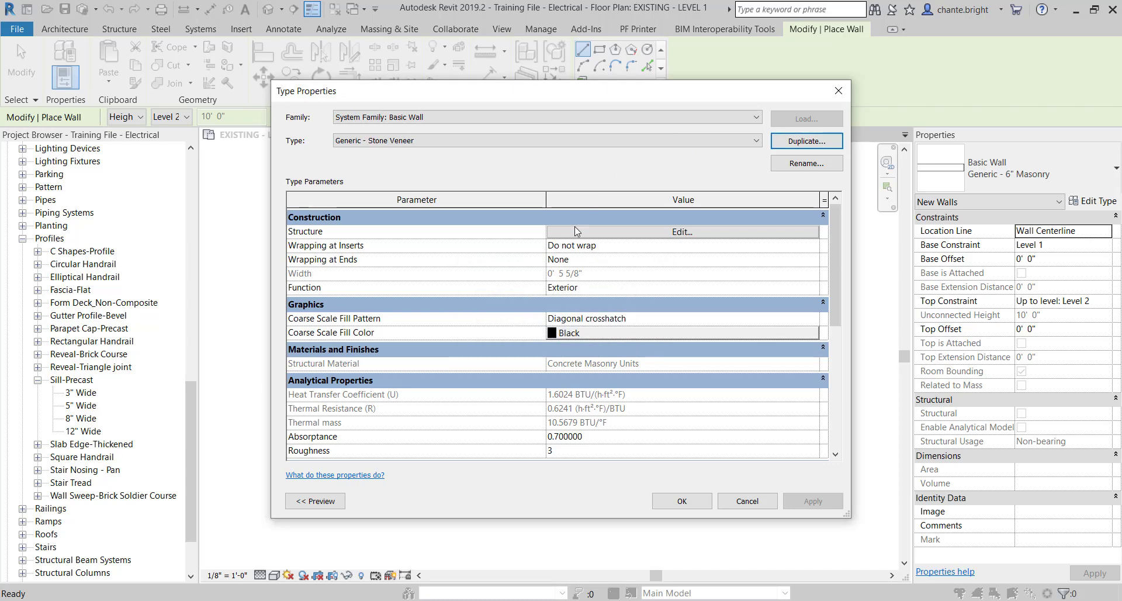
Open the new wall type's structure with its preview shown, and open the material selection for the Structure [1] layer
left_click(636, 235)
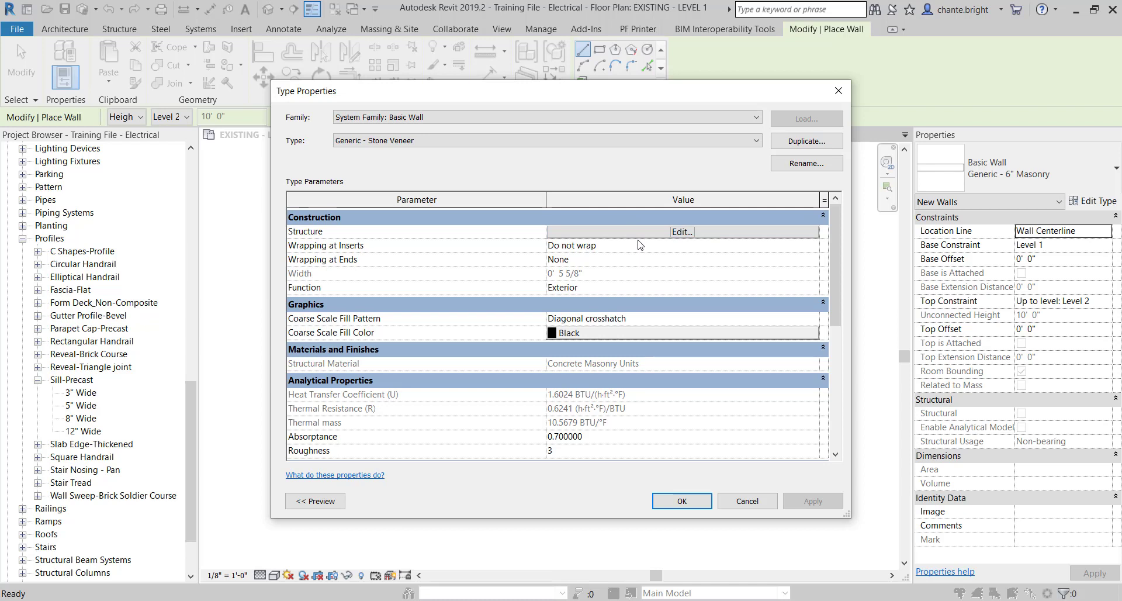
left_click(683, 232)
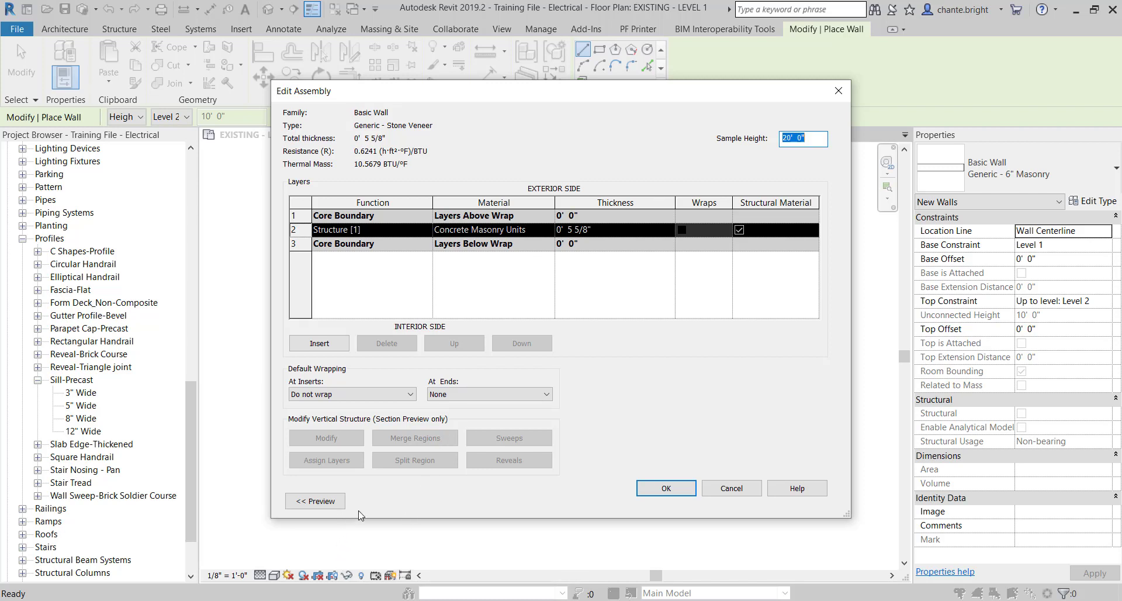
left_click(315, 501)
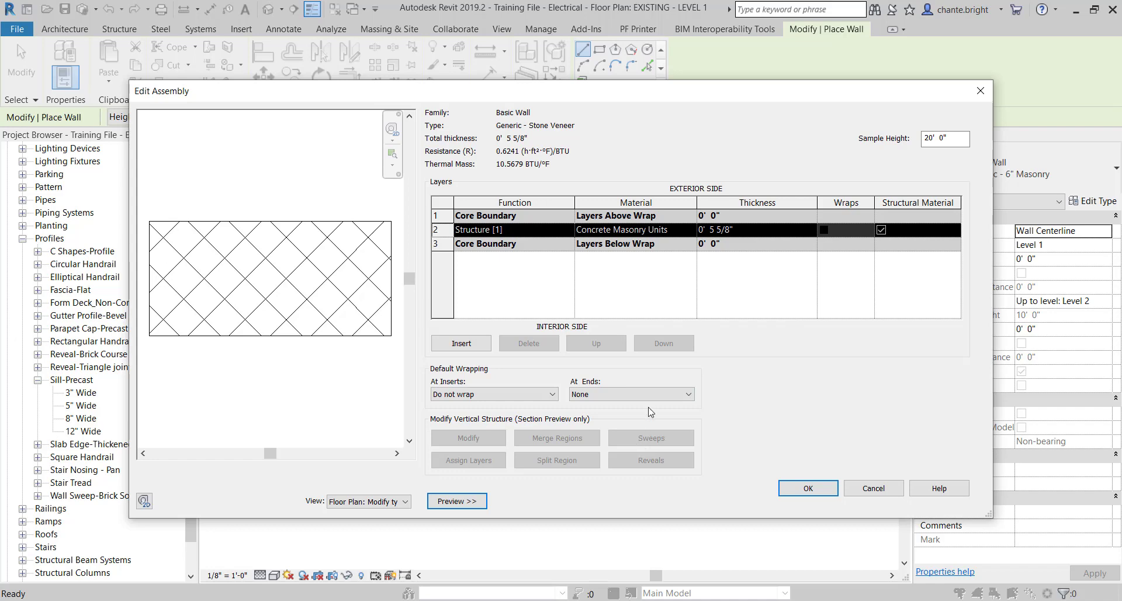
left_click(672, 229)
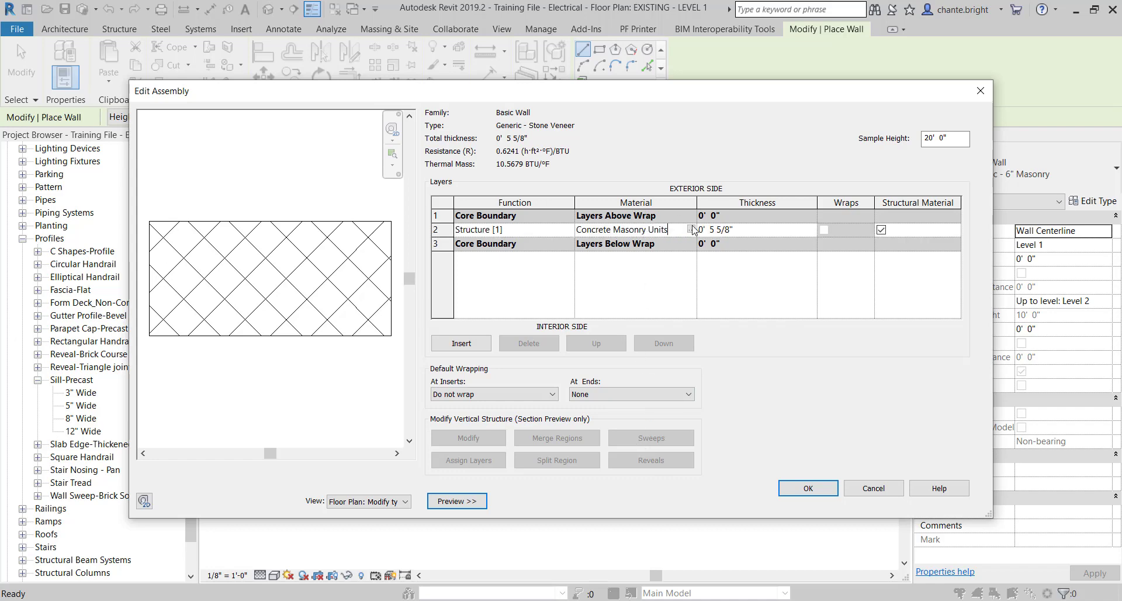
left_click(690, 229)
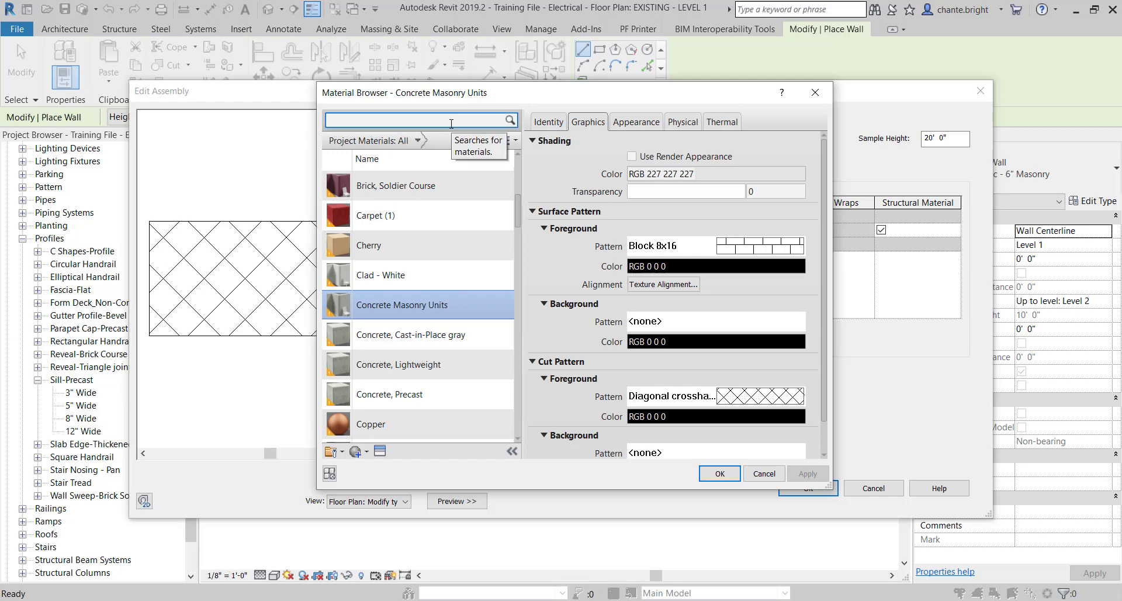
Search the project materials for "stone" and create a new material
type("stone")
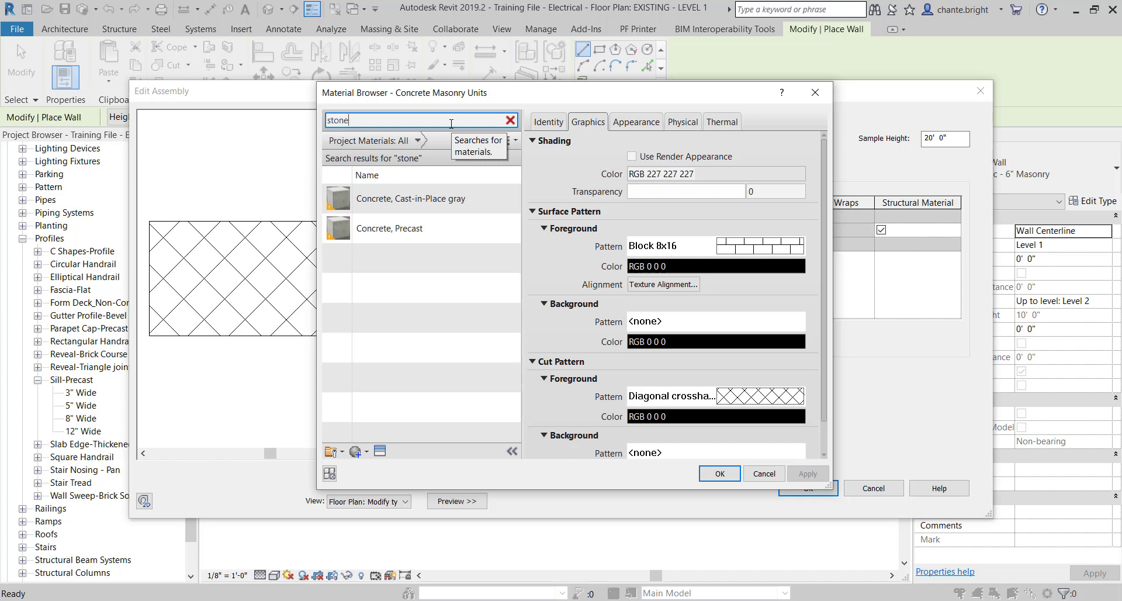
left_click(389, 228)
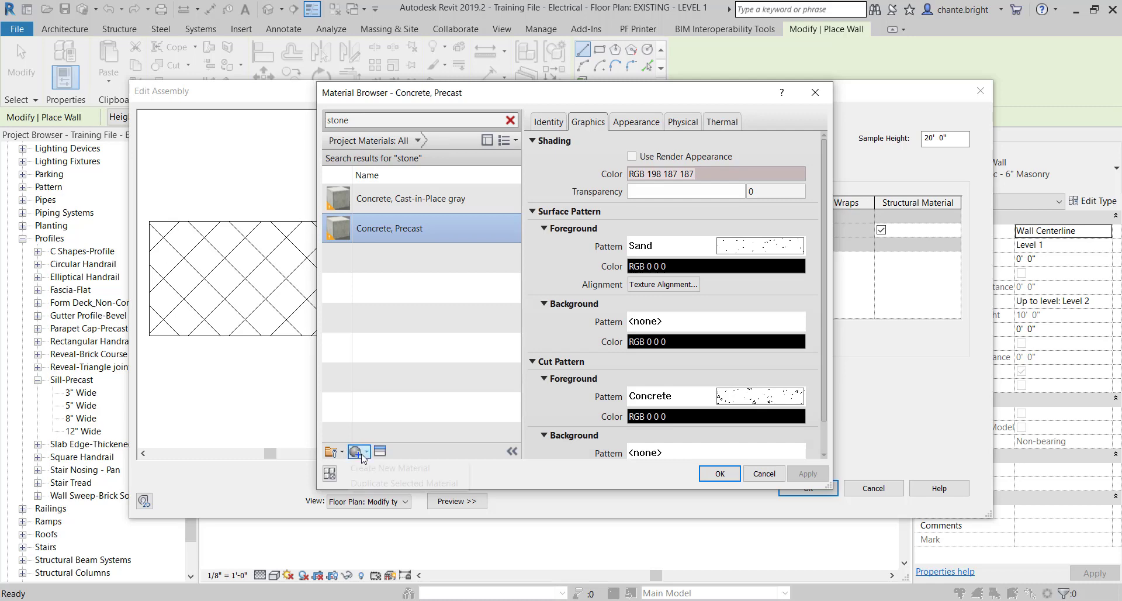
left_click(360, 454)
left_click(370, 469)
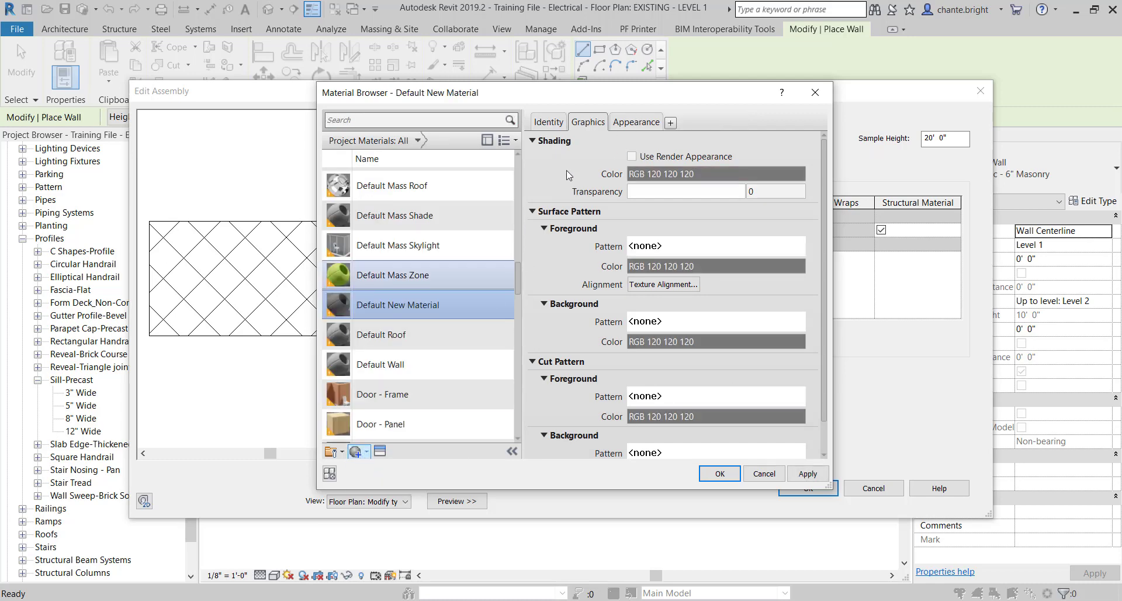
Rename the new material as Stone - Veneer
left_click(549, 124)
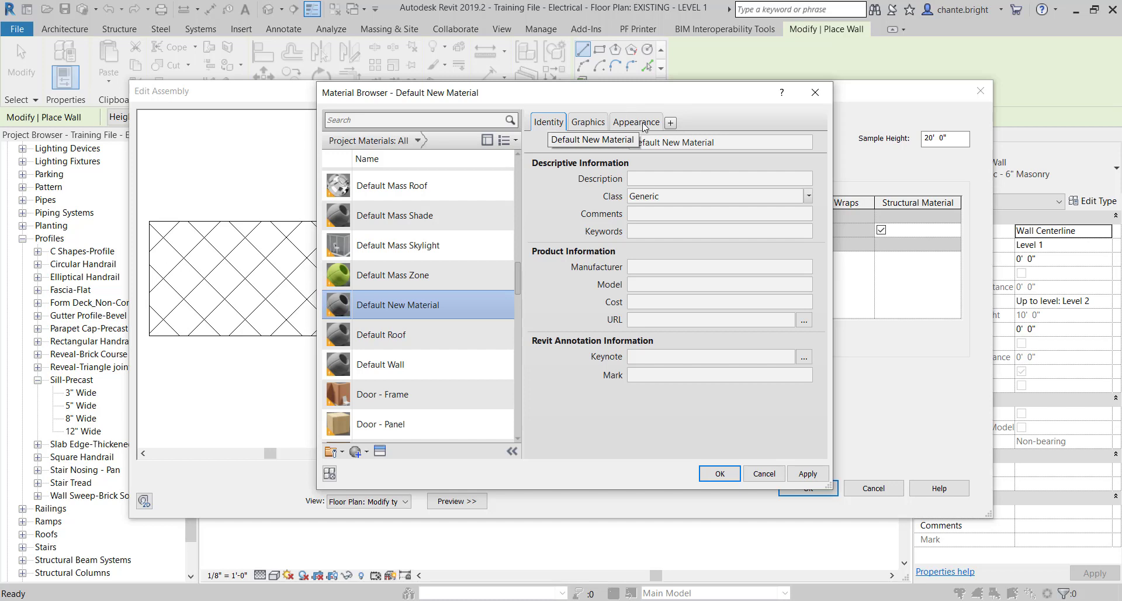
double_click(655, 142)
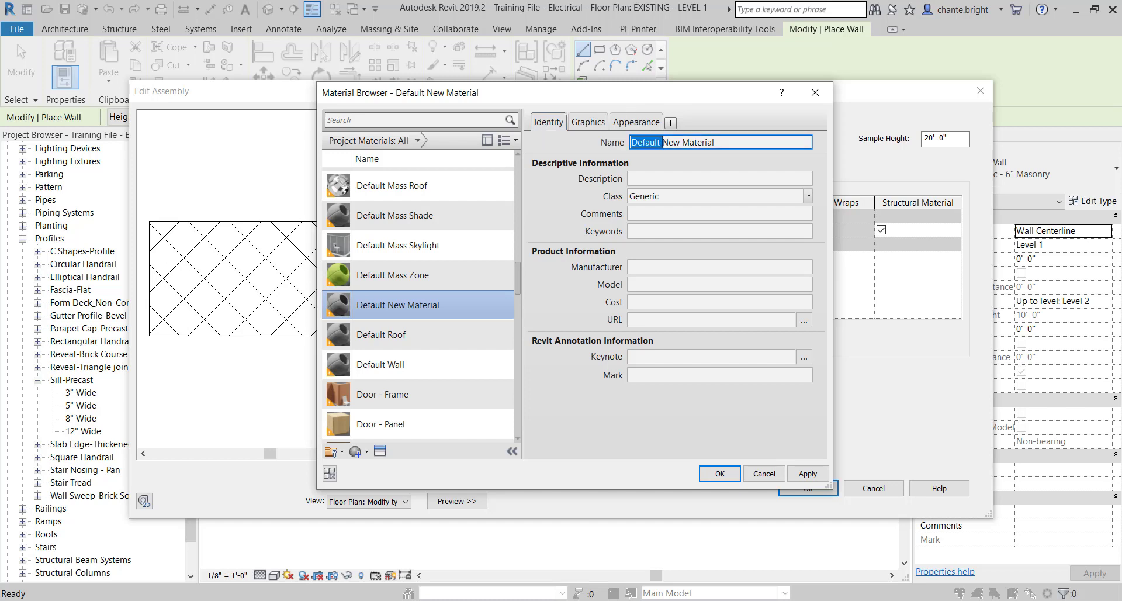
key("End")
left_click_drag(705, 146, 618, 166)
type("tone 0")
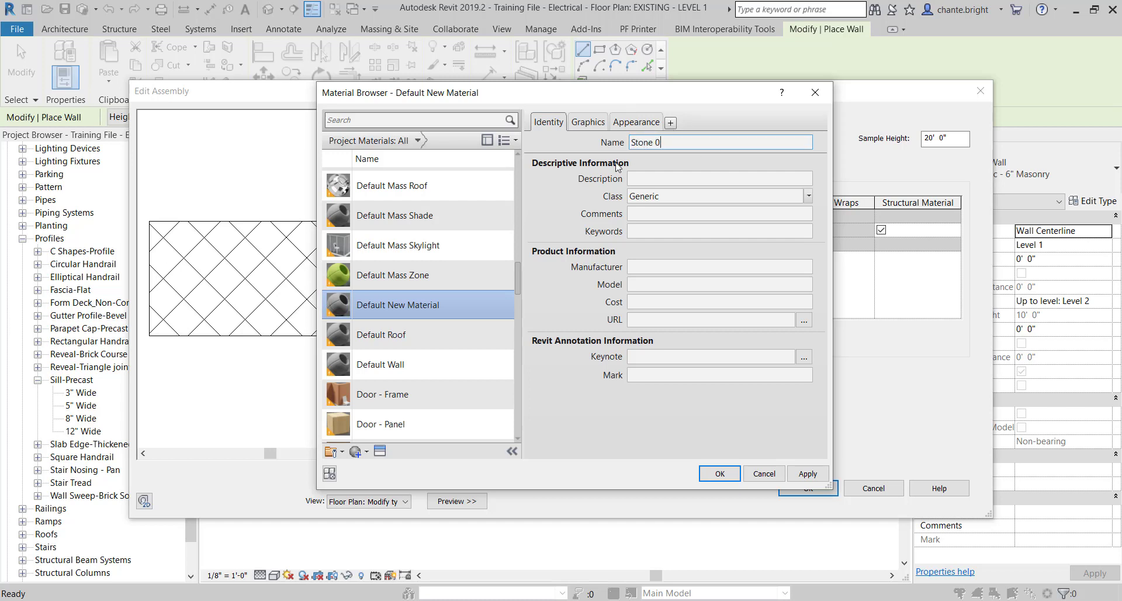
key("BackSpace")
type("- ")
type("Ve")
type("e")
type("nee")
key("BackSpace")
key("BackSpace")
key("BackSpace")
key("BackSpace")
key("BackSpace")
type("eneer")
Set the Stone - Veneer material's class to Stone
left_click(633, 198)
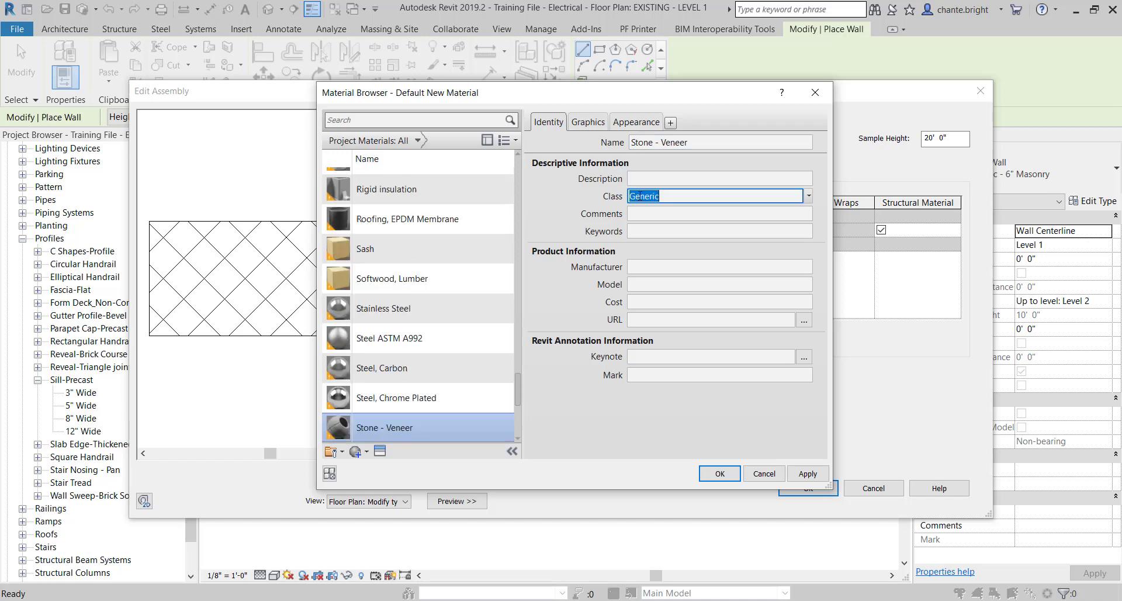
left_click(807, 197)
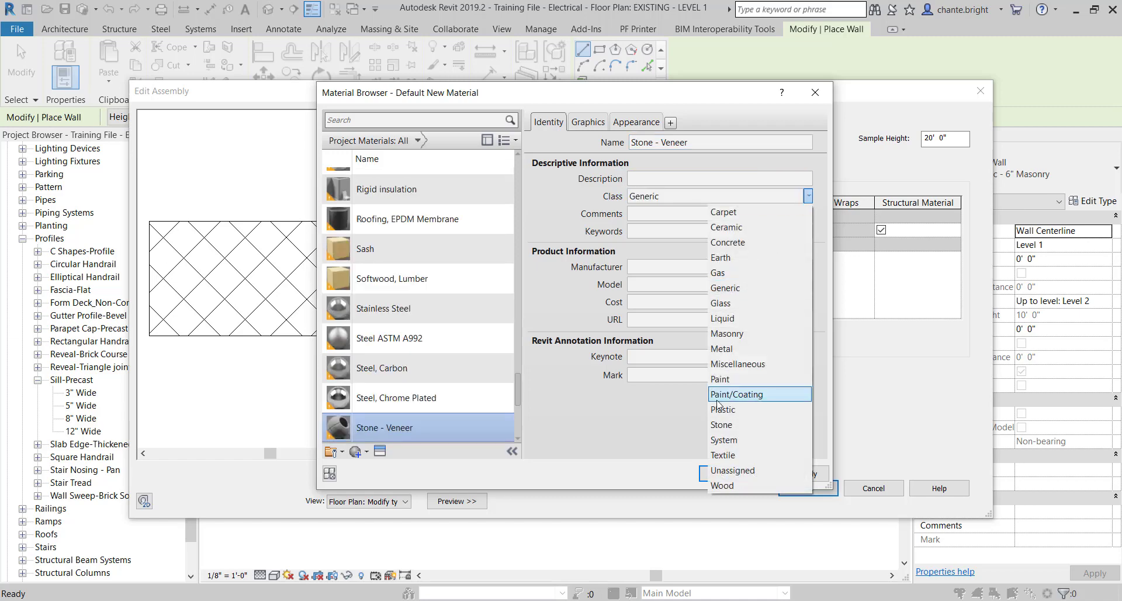
left_click(716, 424)
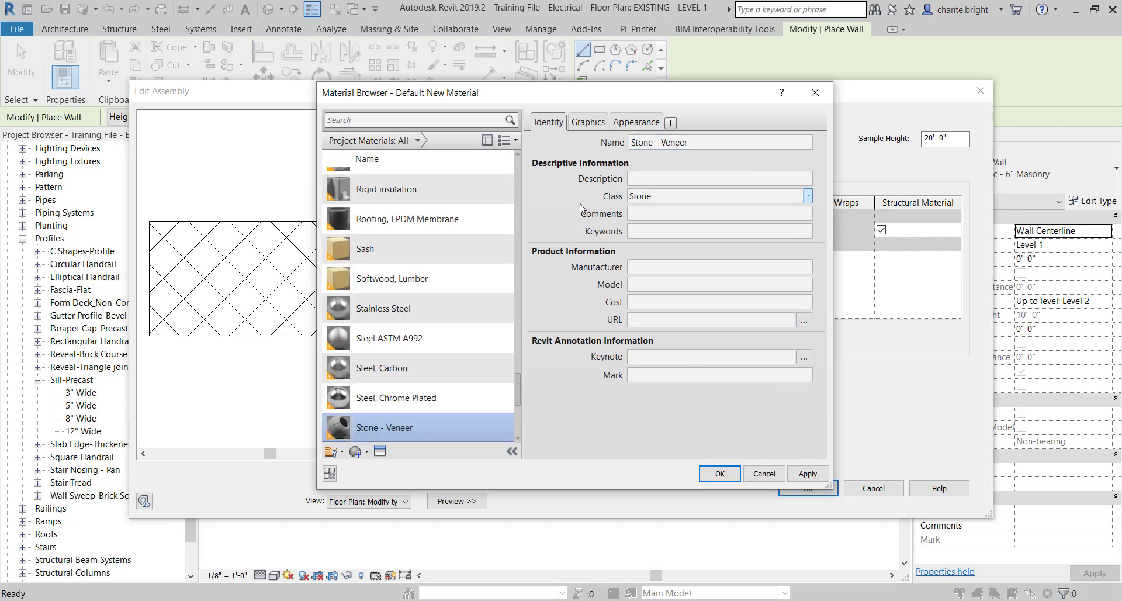
Set the Stone - Veneer material's foreground surface pattern to the Block 8x16 model pattern
left_click(602, 124)
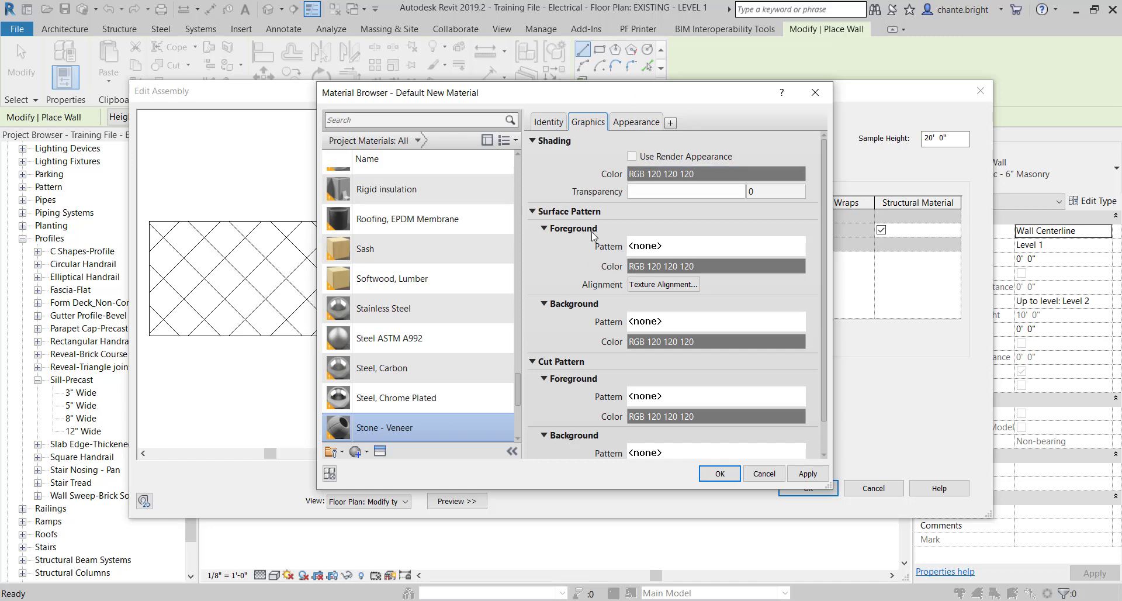
left_click(640, 246)
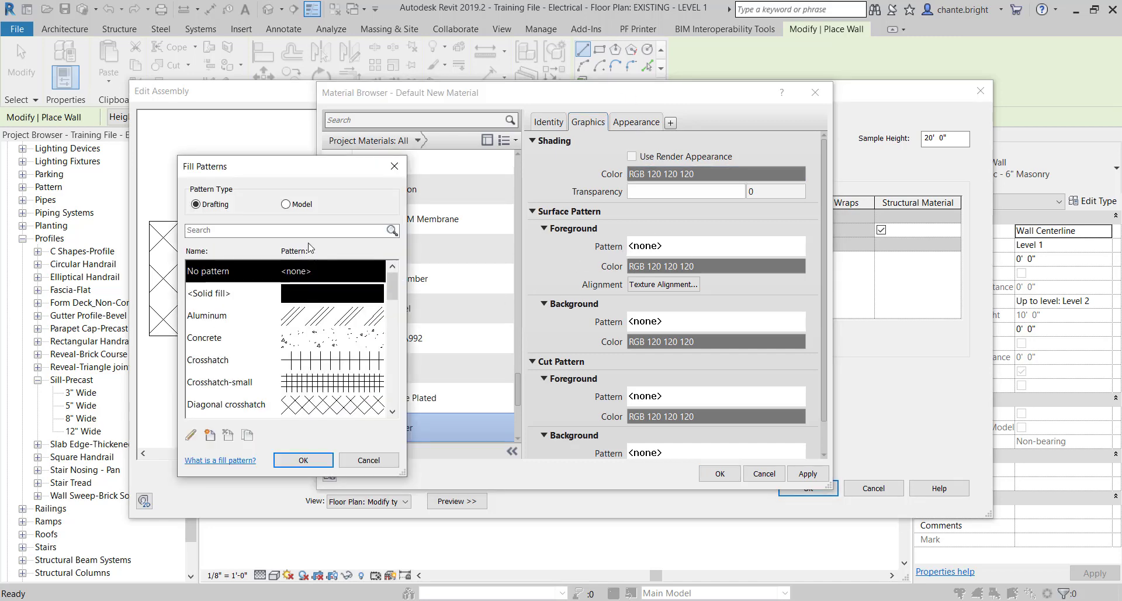
left_click(290, 203)
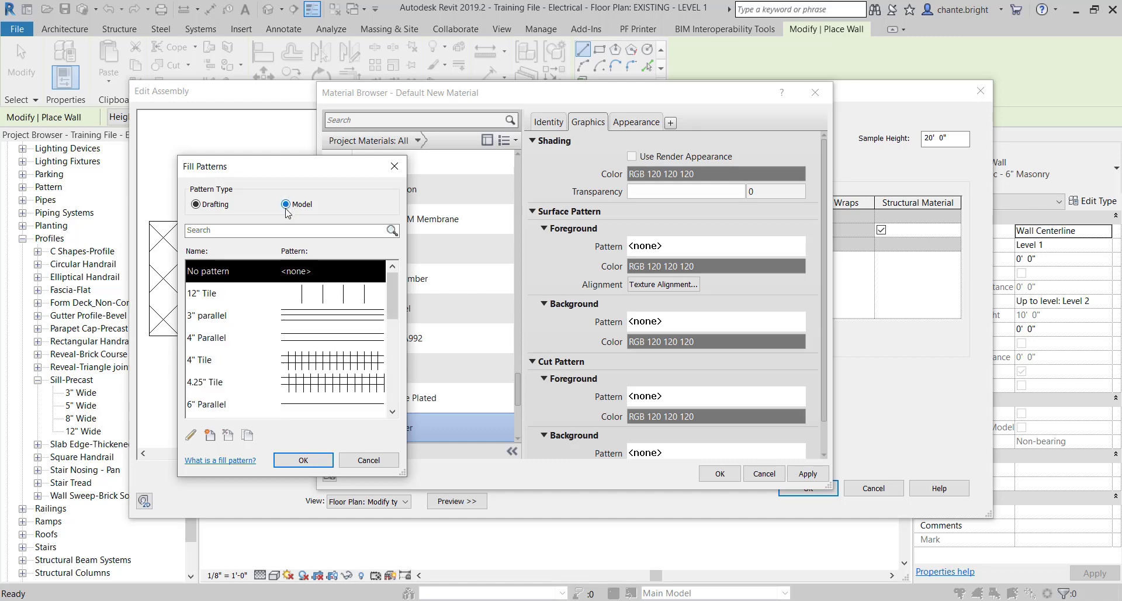
scroll(320, 349, "down", 5)
scroll(292, 329, "up", 3)
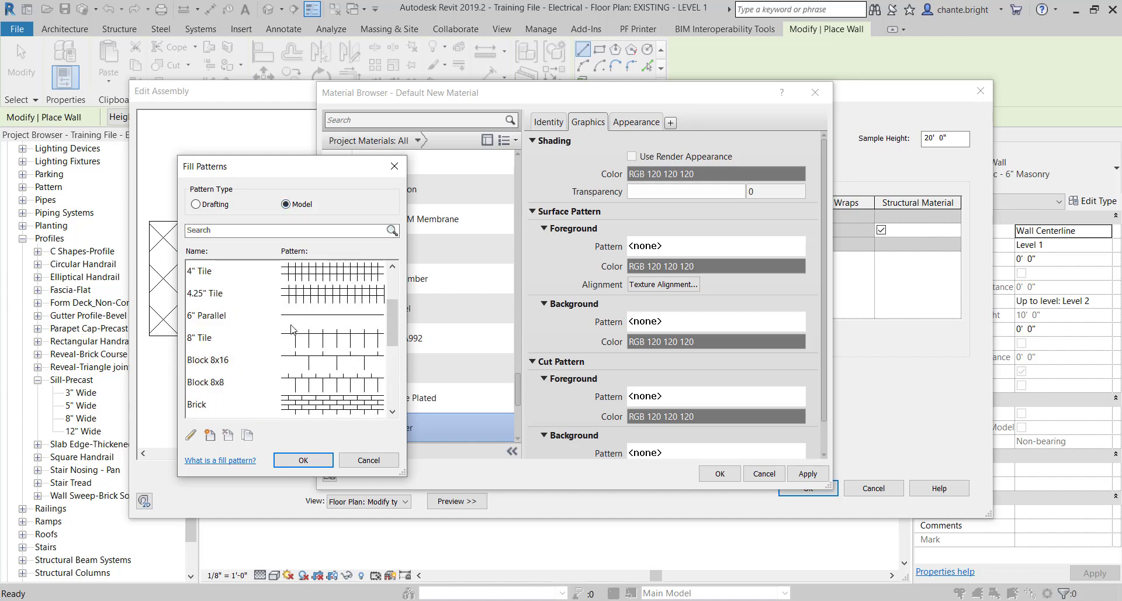
scroll(289, 330, "up", 2)
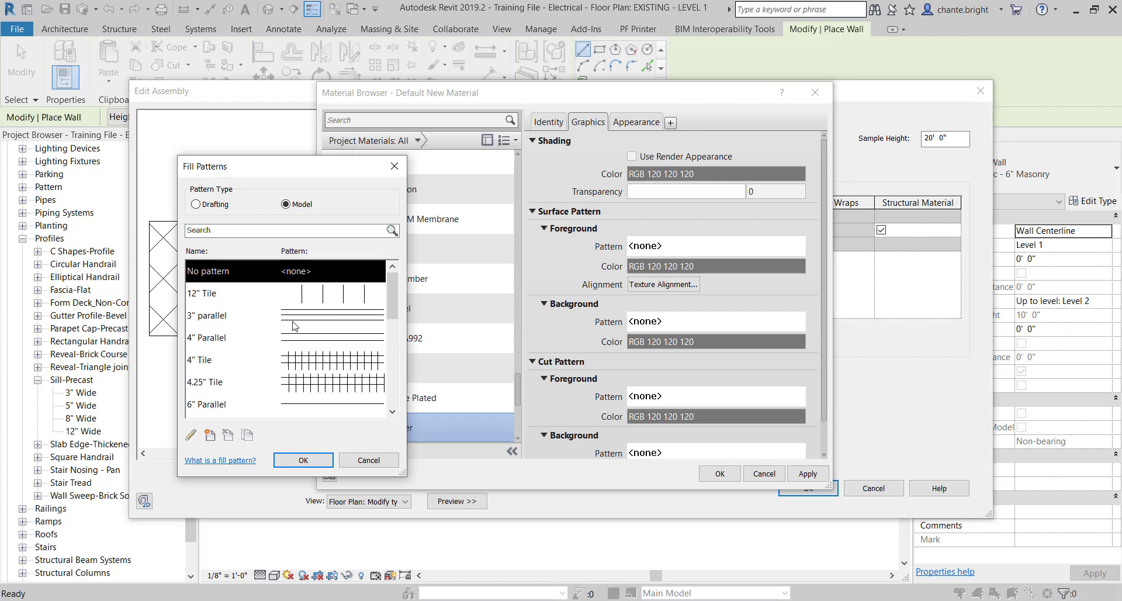
scroll(316, 334, "down", 3)
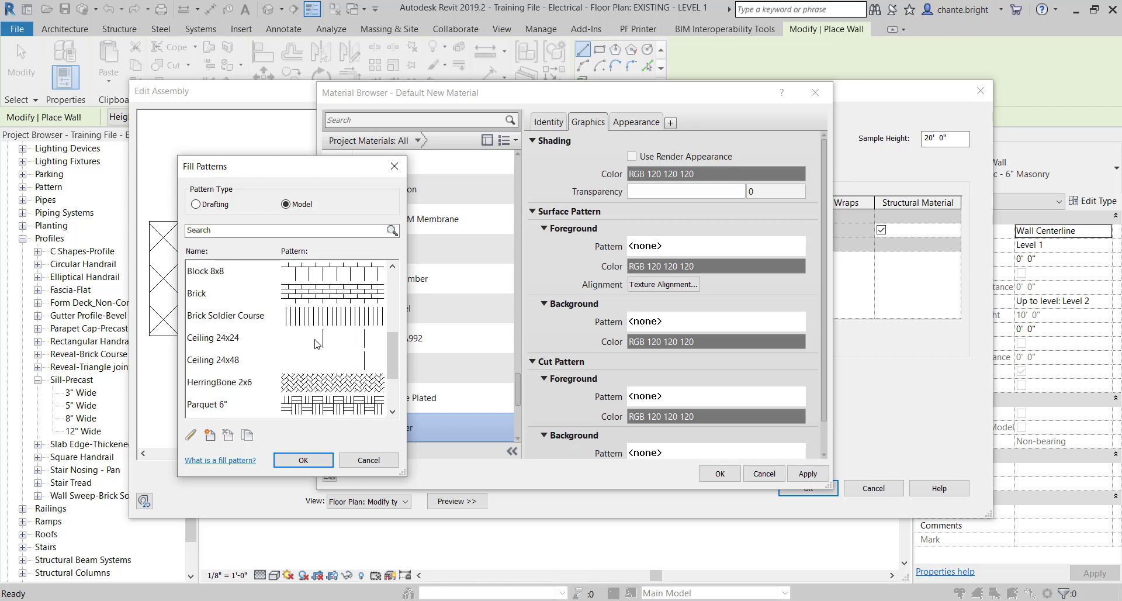
scroll(316, 345, "up", 2)
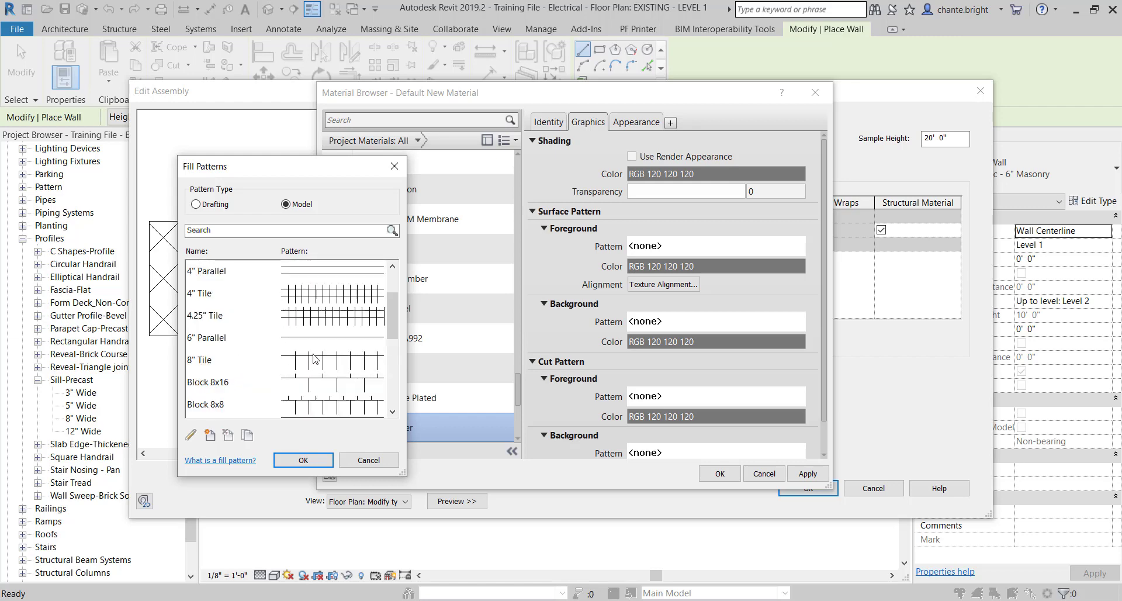
left_click(325, 386)
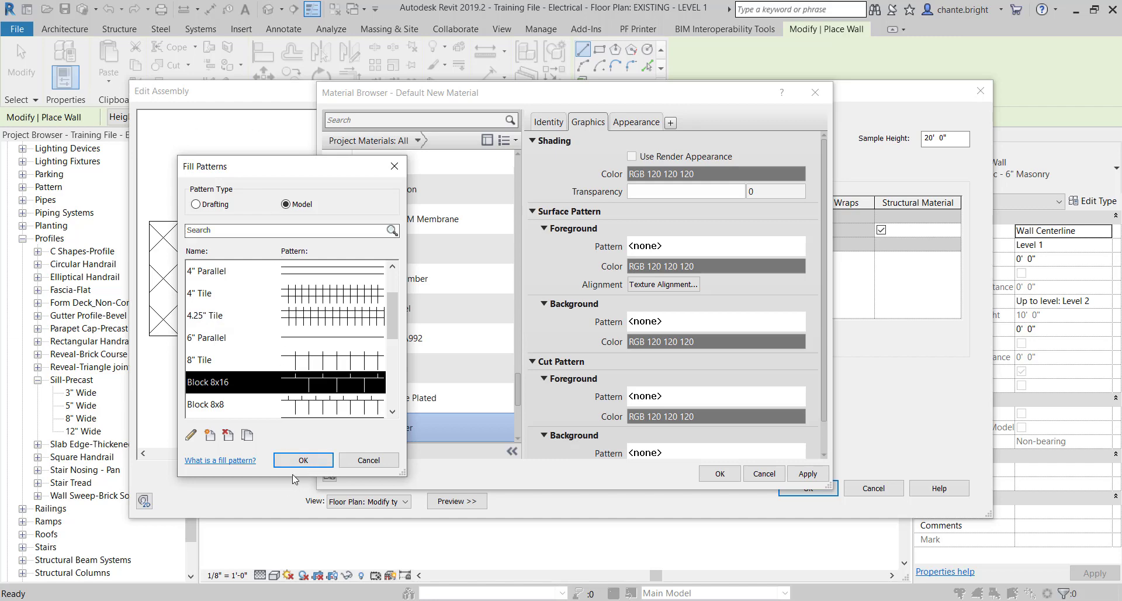
left_click(302, 461)
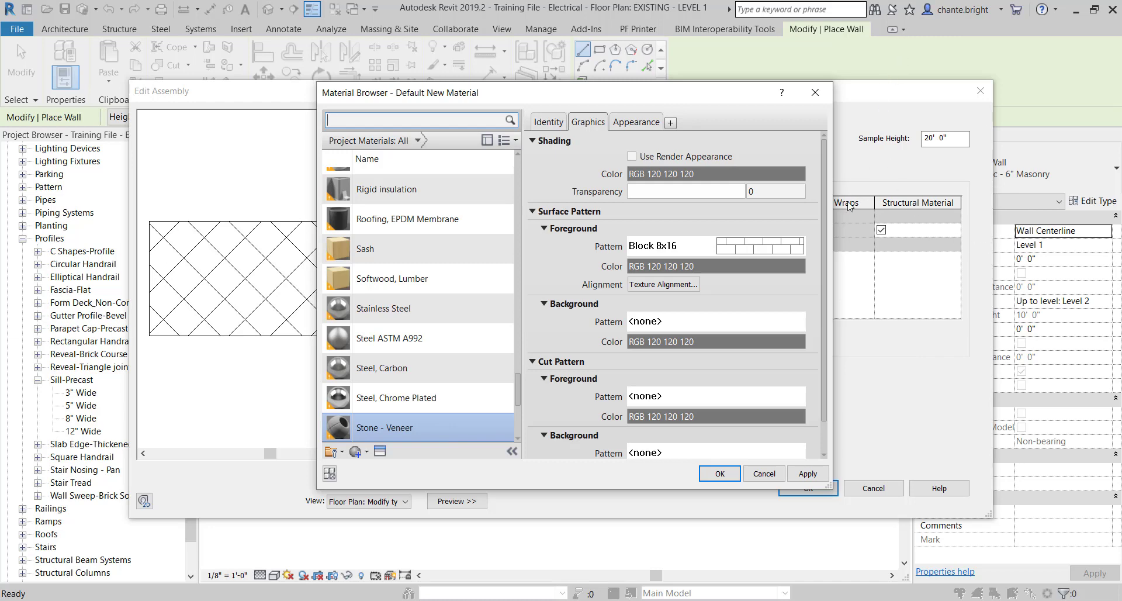
Open the replacement assets for the Stone - Veneer material's appearance and search them for "stone"
left_click(624, 131)
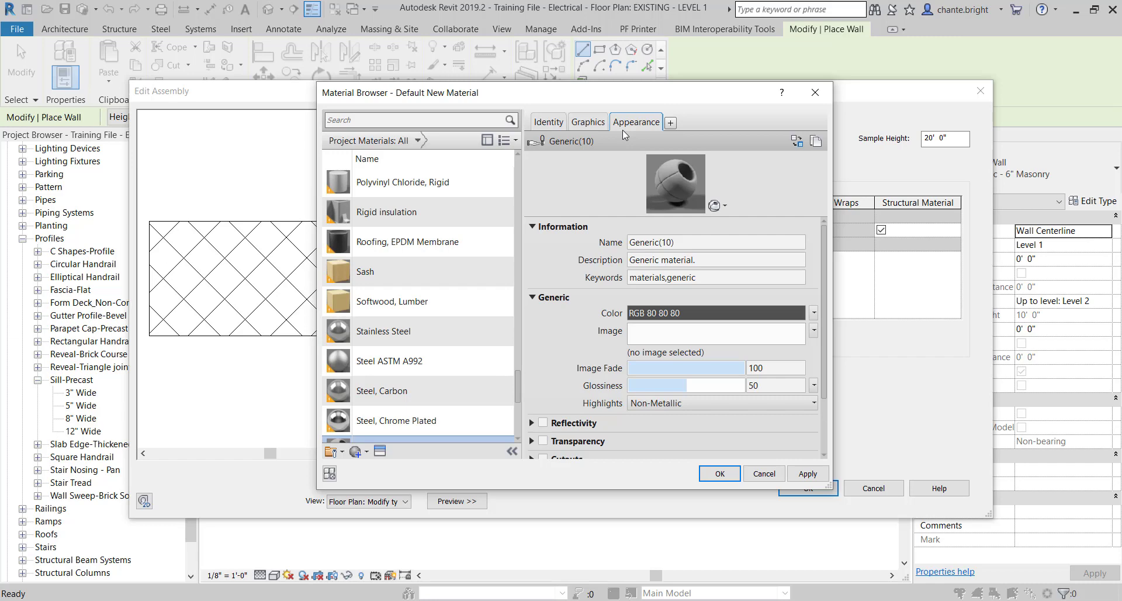
left_click(798, 142)
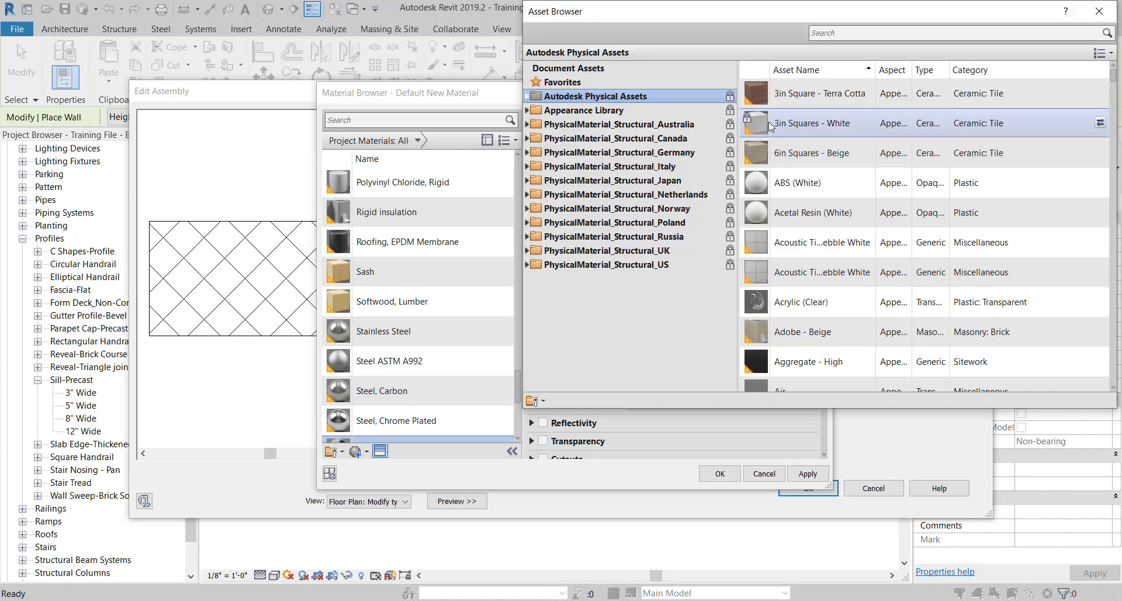
left_click(865, 29)
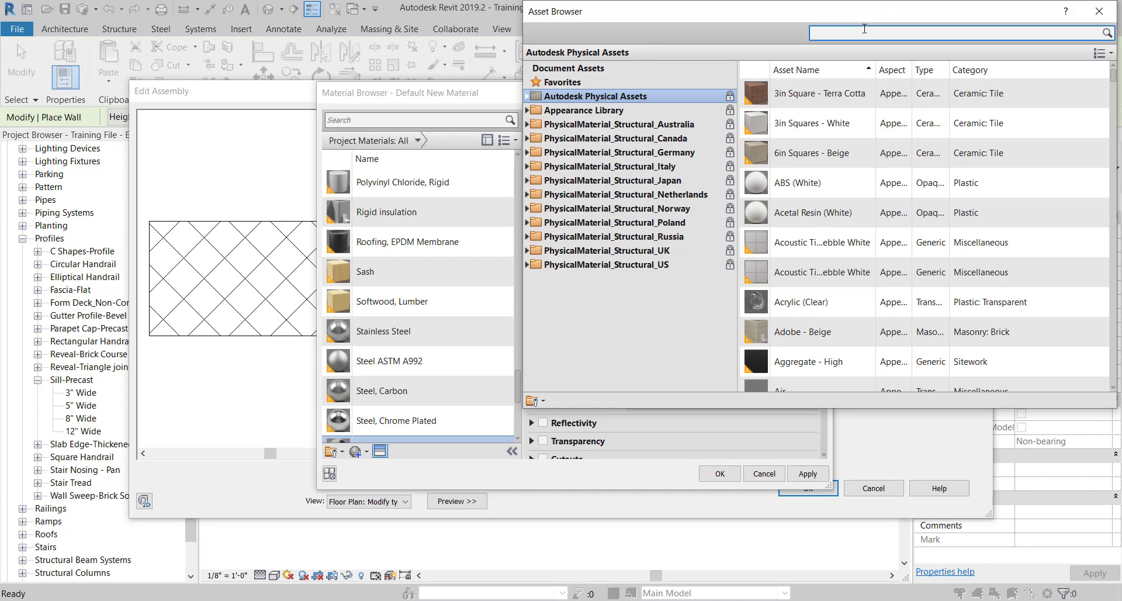
type("stone")
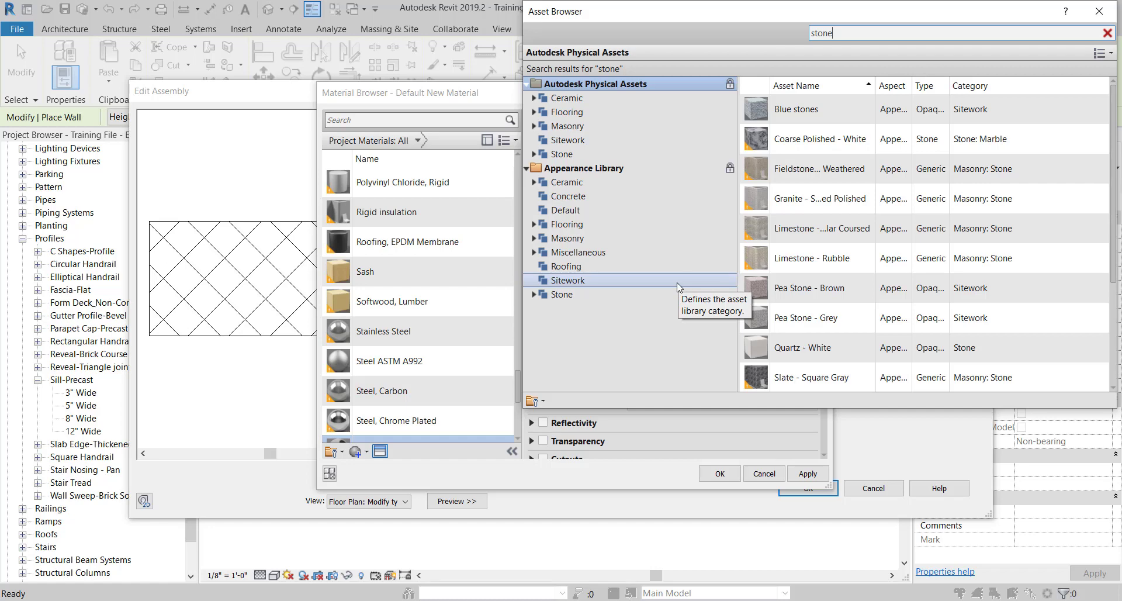
Replace the material's appearance with Small Rectanguler Stones - Gray from the Appearance Library's Stone category and close the asset browser
scroll(588, 261, "down", 3)
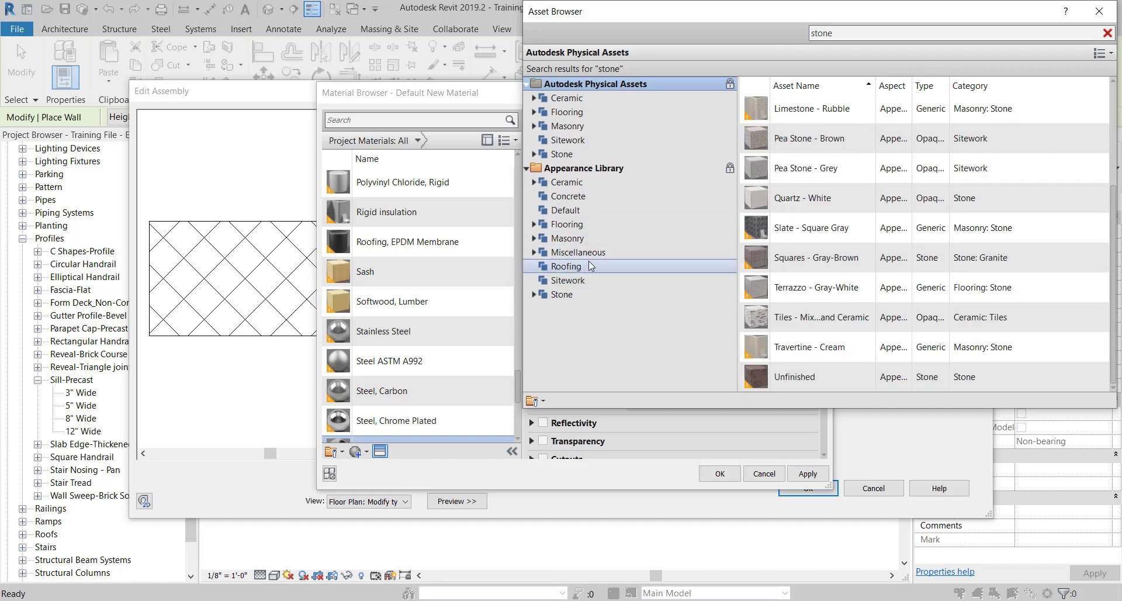
left_click(563, 294)
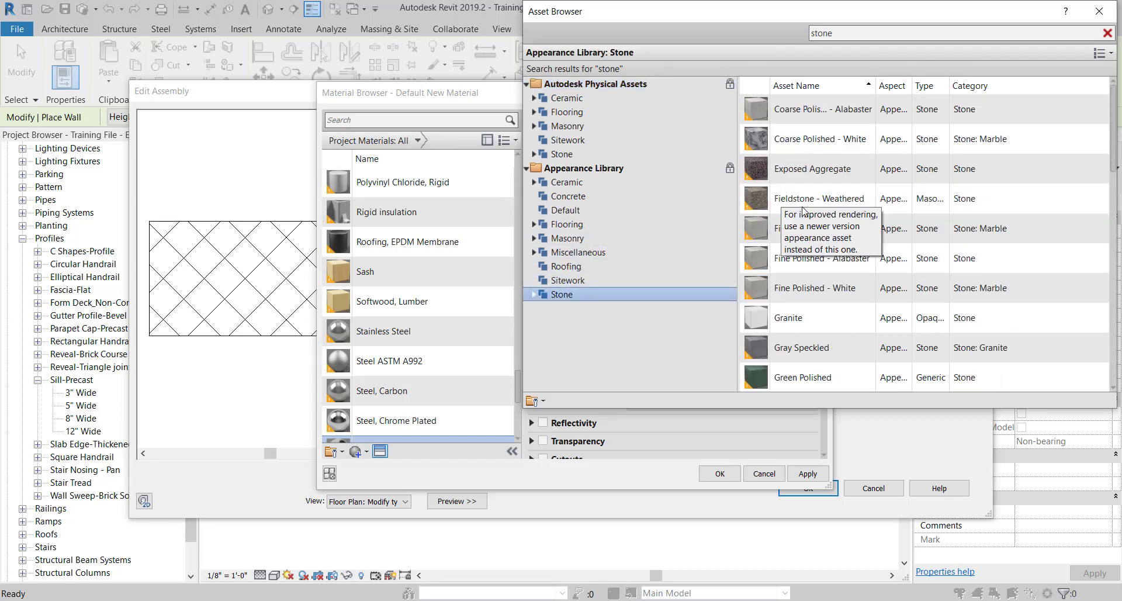
scroll(813, 222, "down", 8)
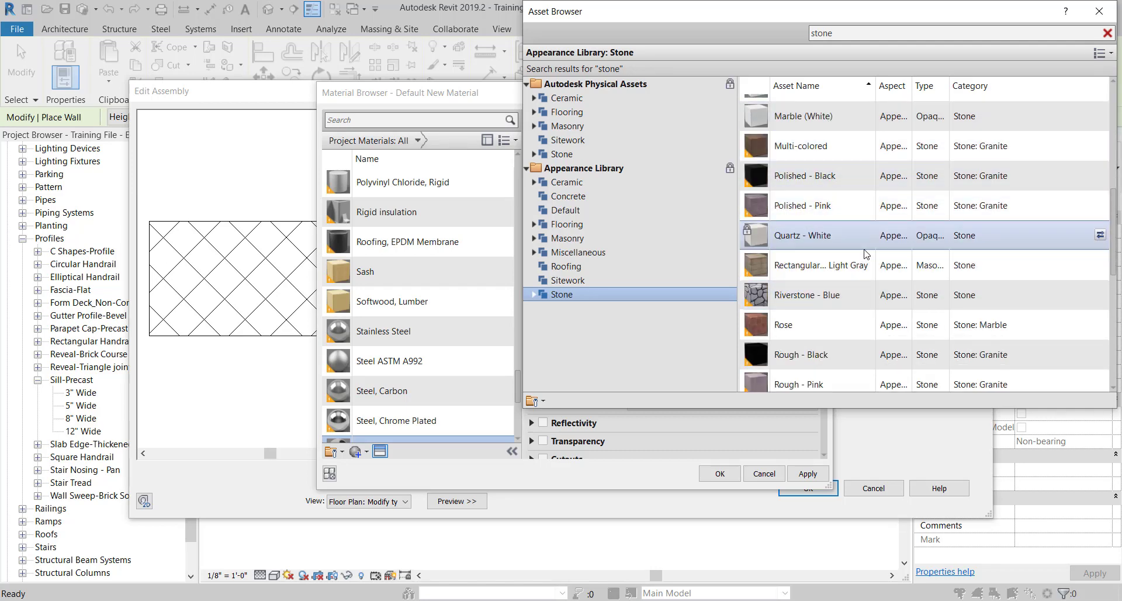
scroll(865, 257, "down", 4)
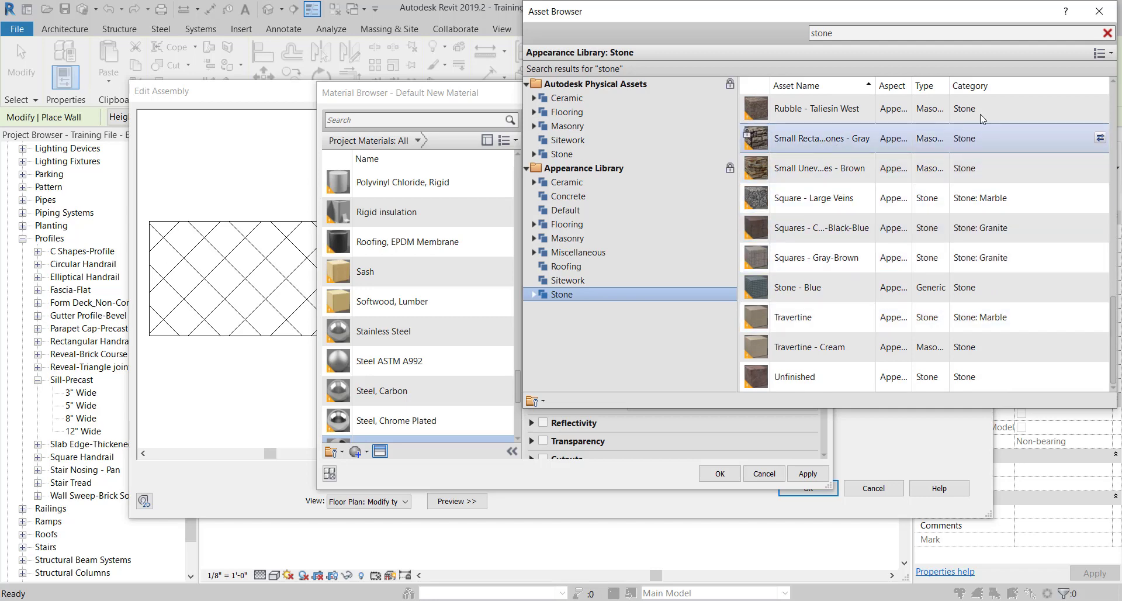
left_click(1101, 139)
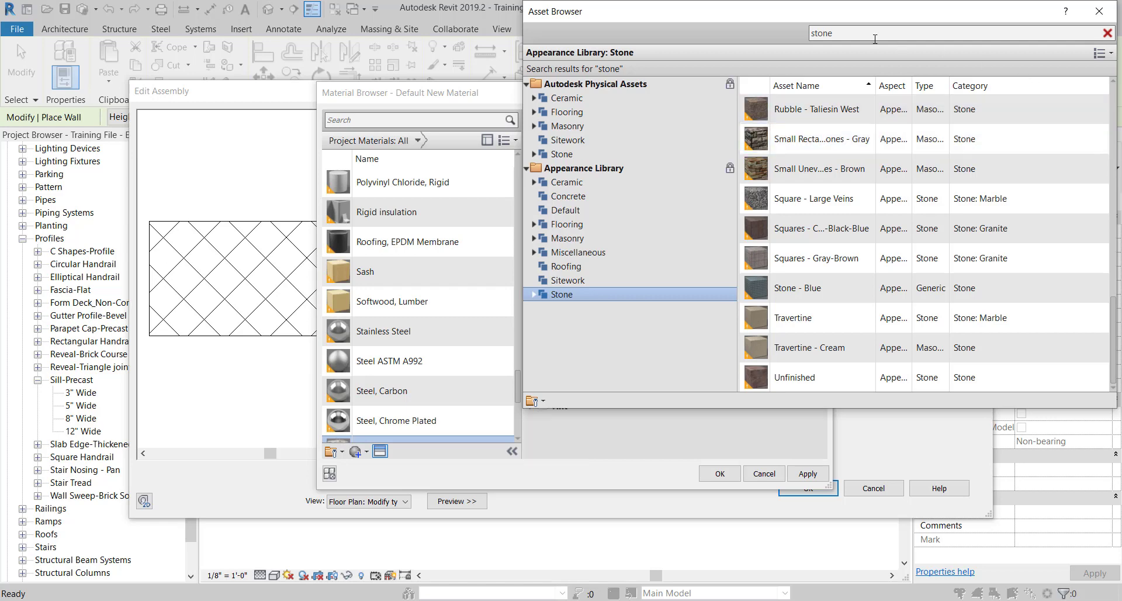
left_click_drag(786, 18, 565, 42)
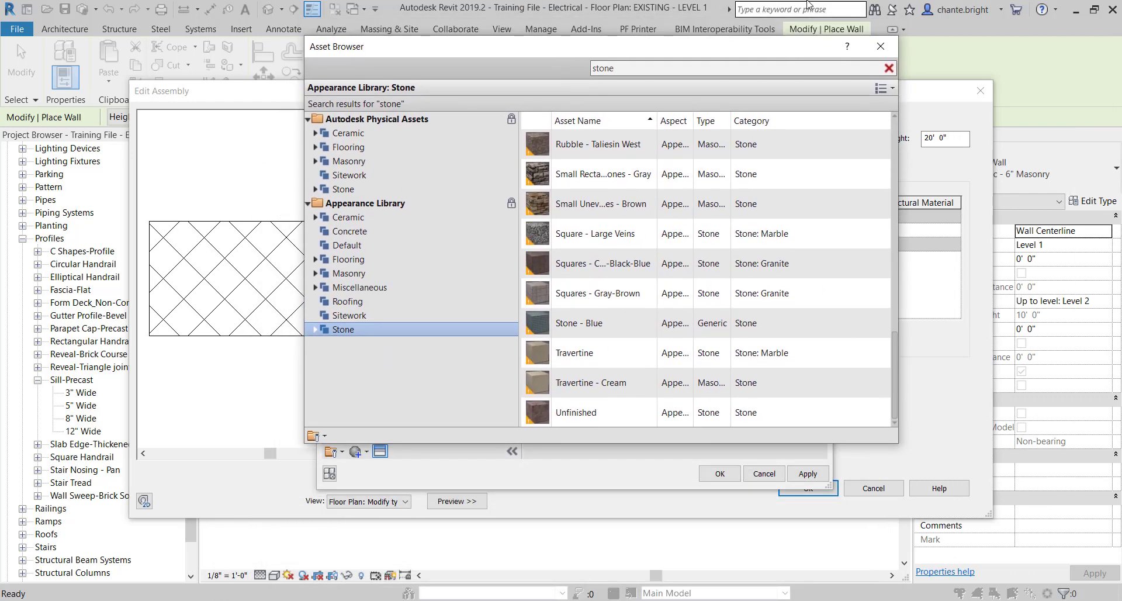
left_click(881, 39)
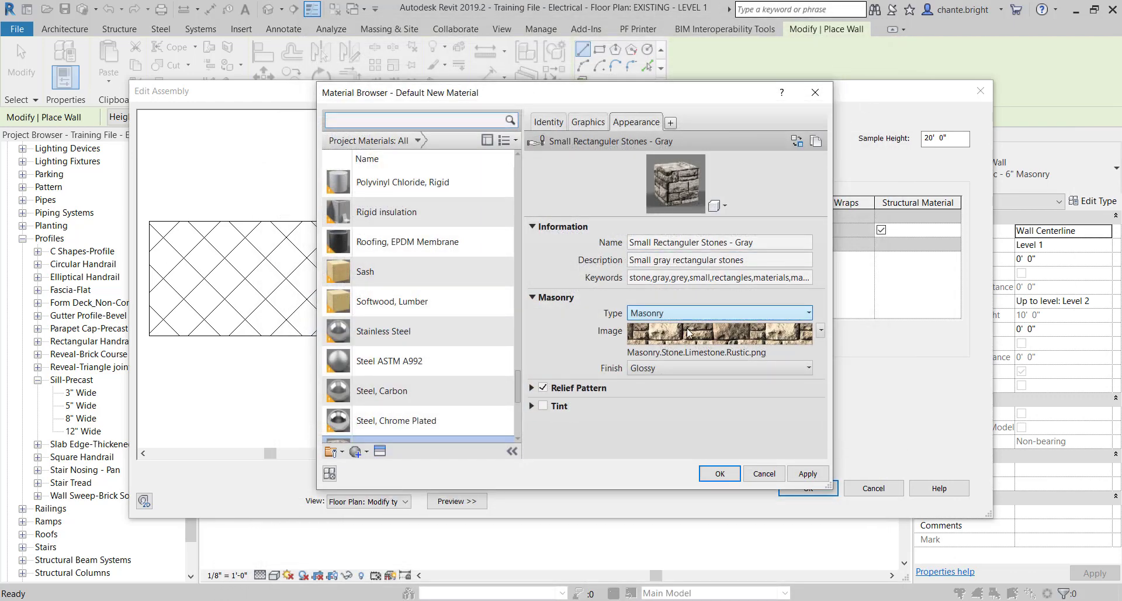
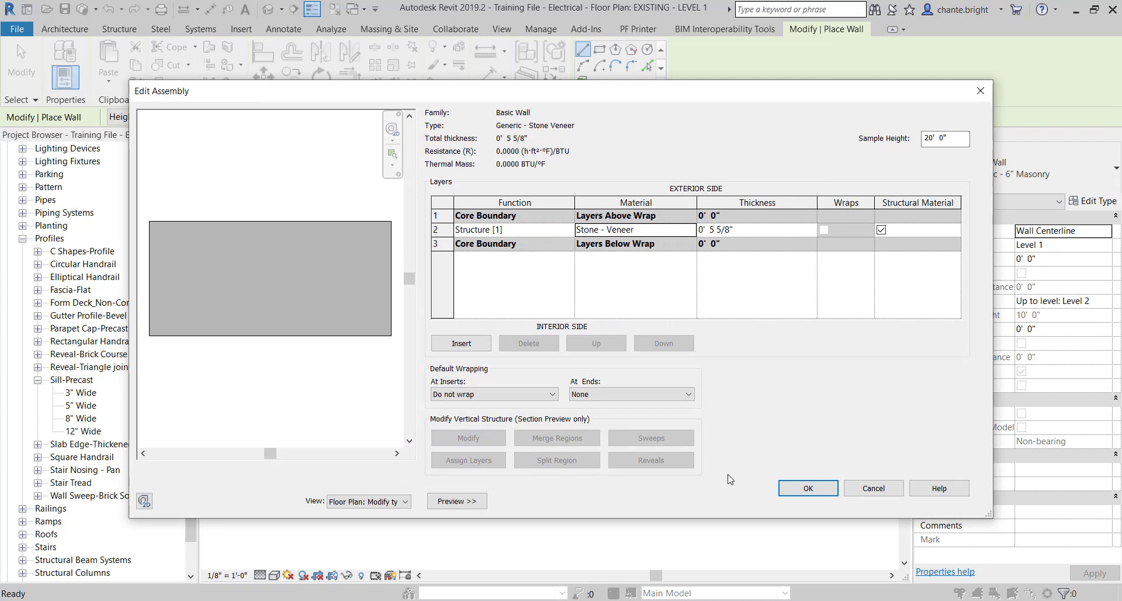
Set the Structure [1] layer's thickness to 2.5 inches and accept the wall assembly and type properties
left_click(724, 230)
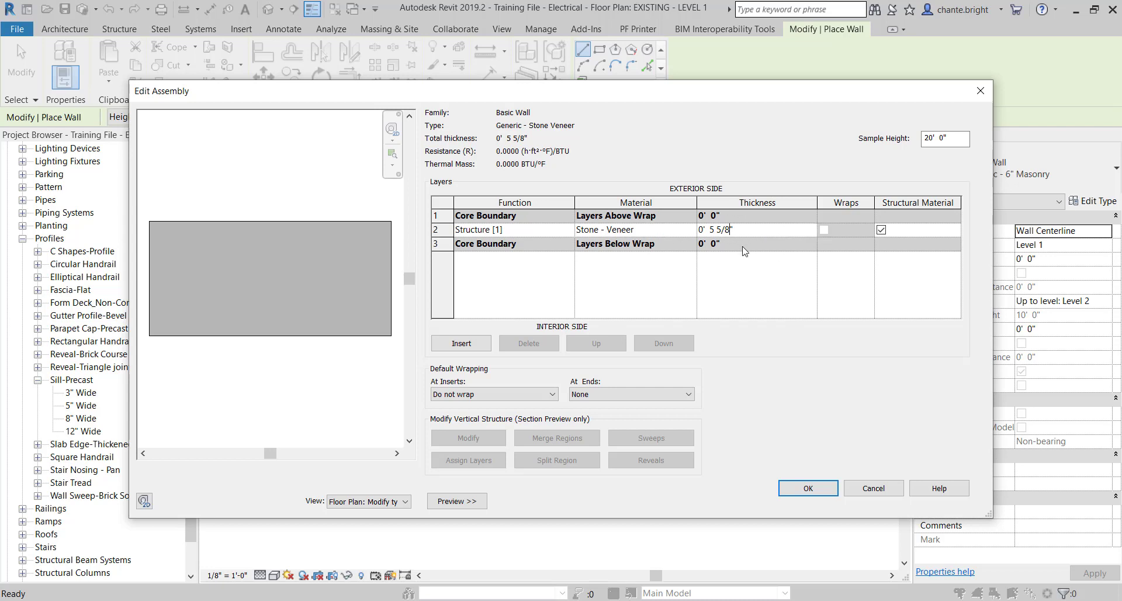
key("BackSpace")
key("BackSpace")
key("BackSpace")
key("BackSpace")
key("BackSpace")
type("2.5")
left_click(742, 270)
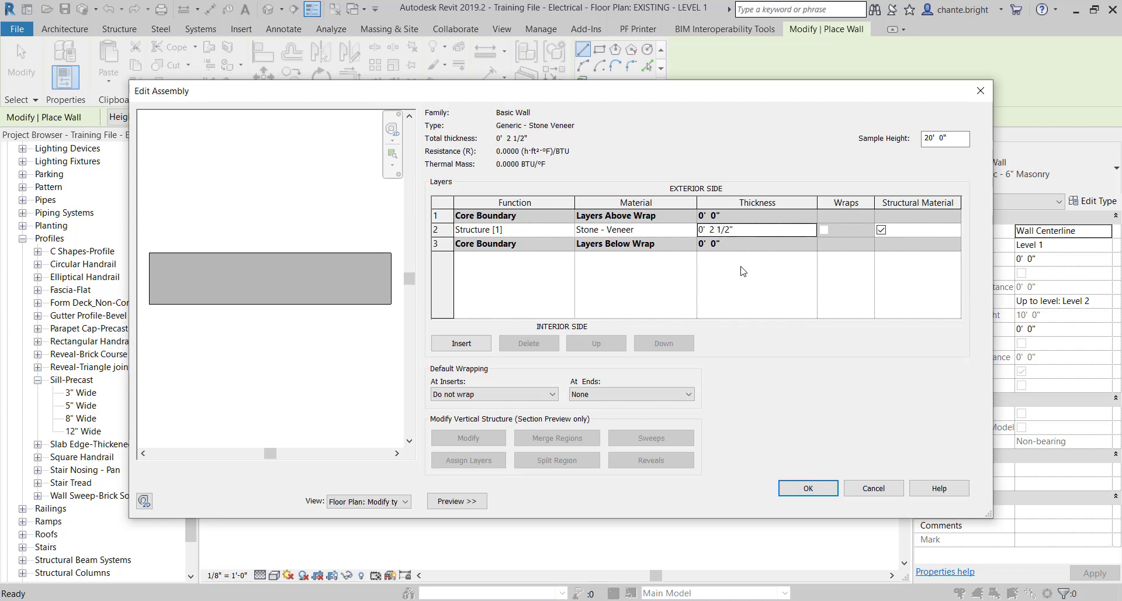
left_click(791, 489)
left_click(802, 506)
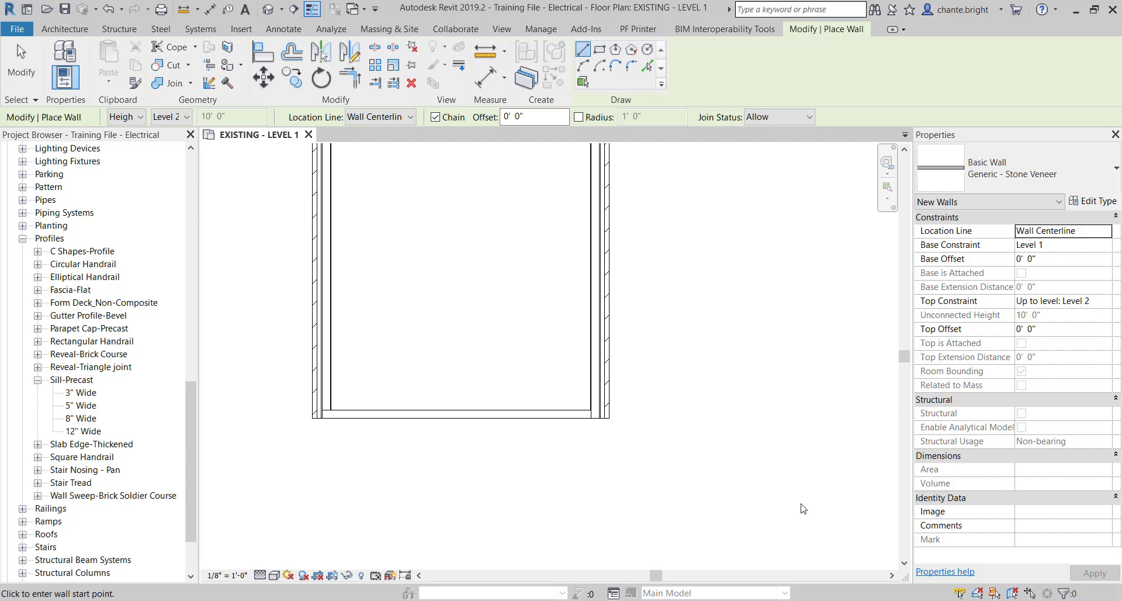
Set the new wall's top constraint to Unconnected and its unconnected height to 3'
left_click(1105, 300)
left_click(1078, 316)
left_click(1073, 320)
double_click(1073, 322)
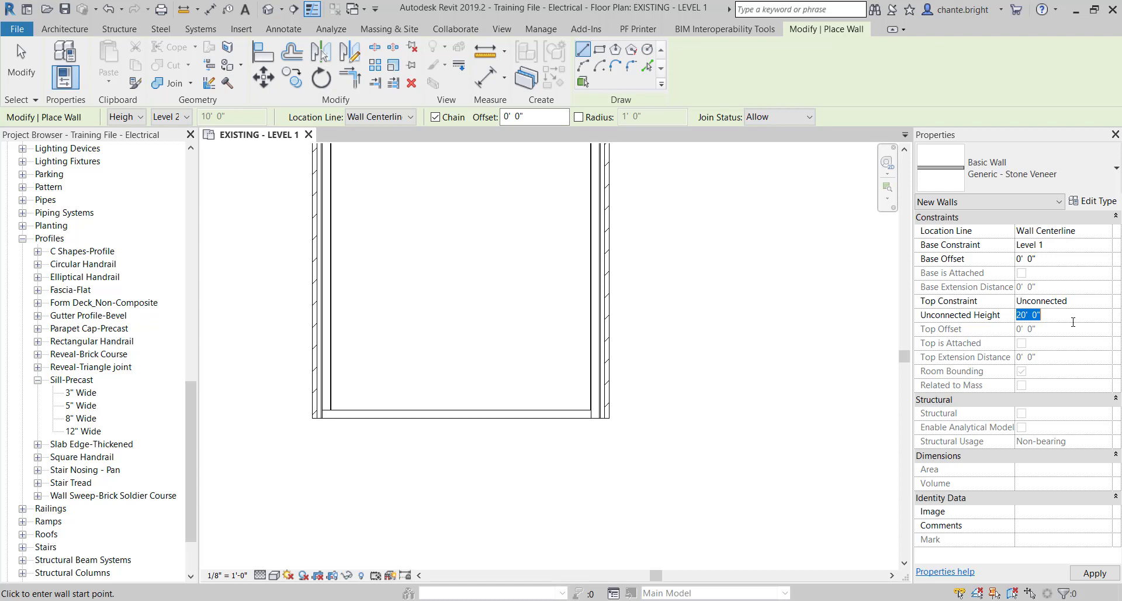
type("3")
key("Return")
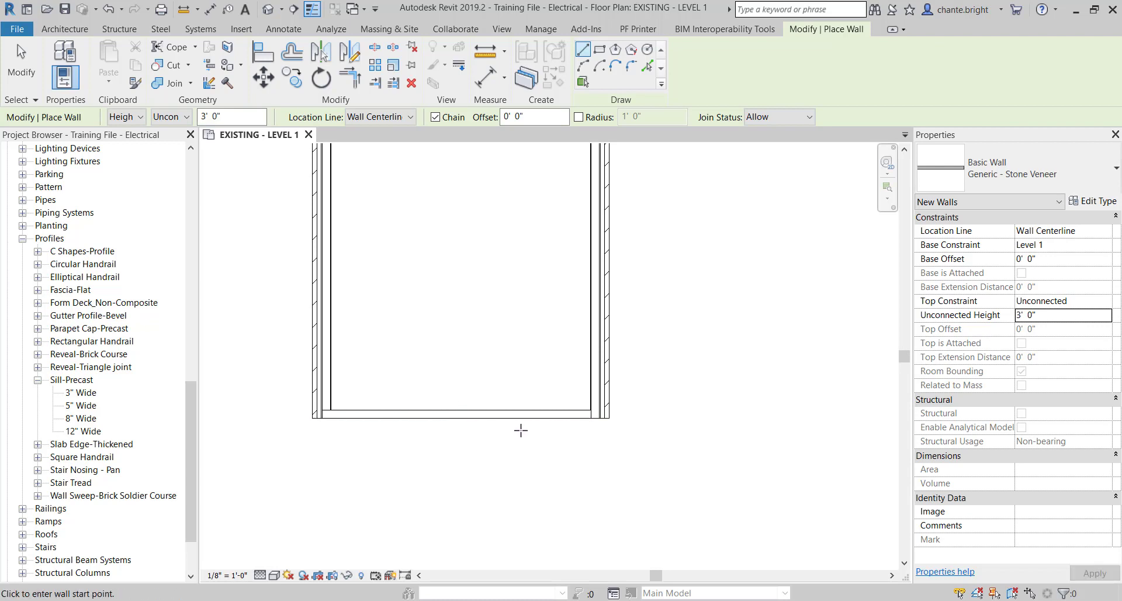
Set the new wall's location line to Core Face: Interior
scroll(434, 495, "up", 2)
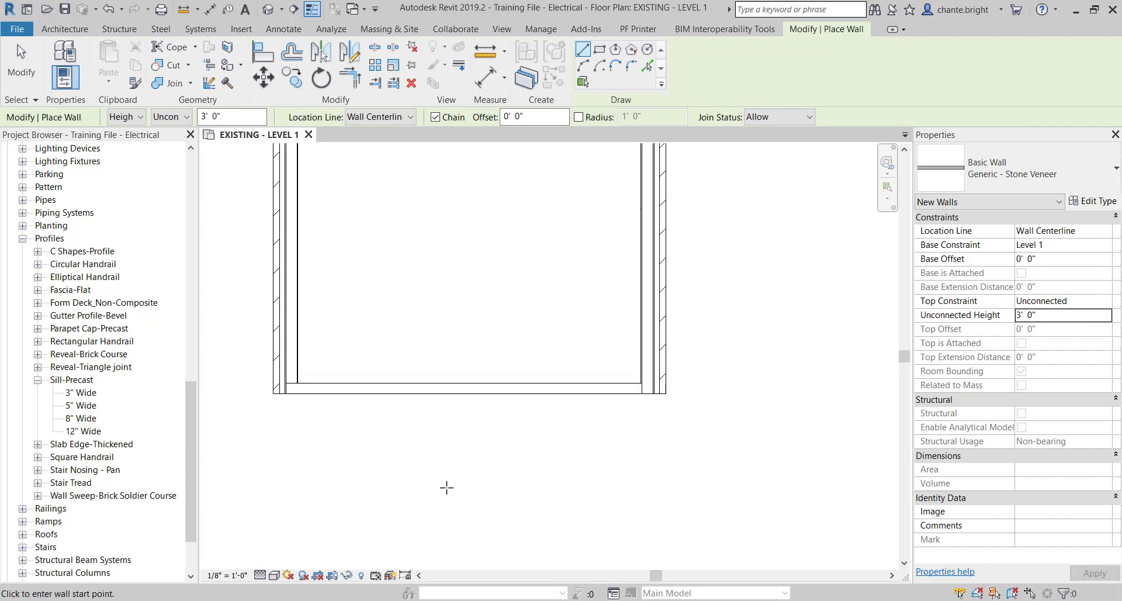
left_click(410, 119)
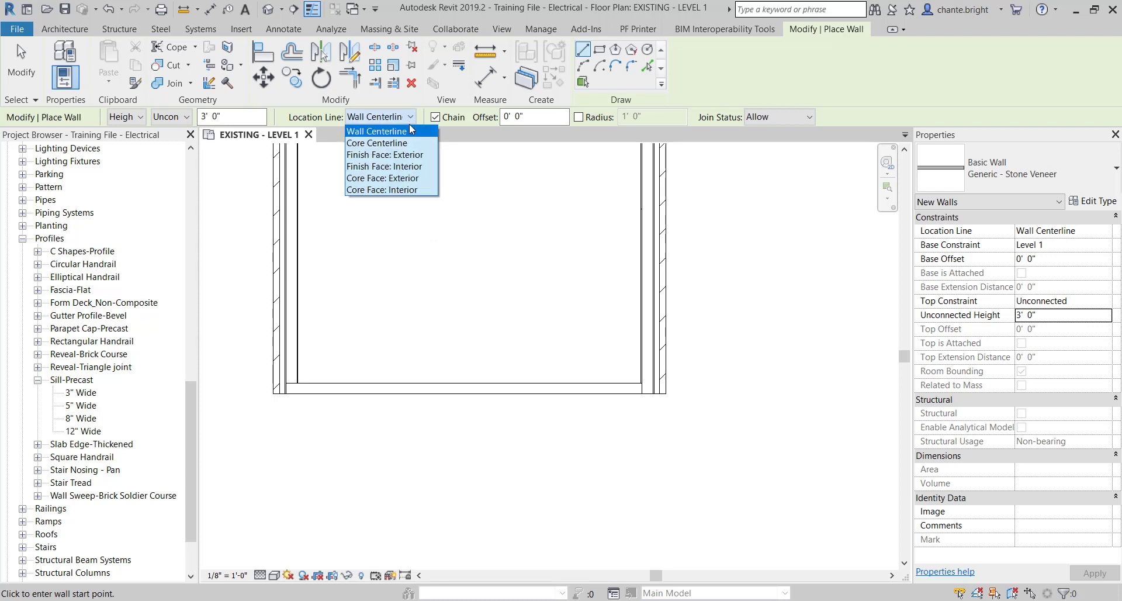
left_click(374, 191)
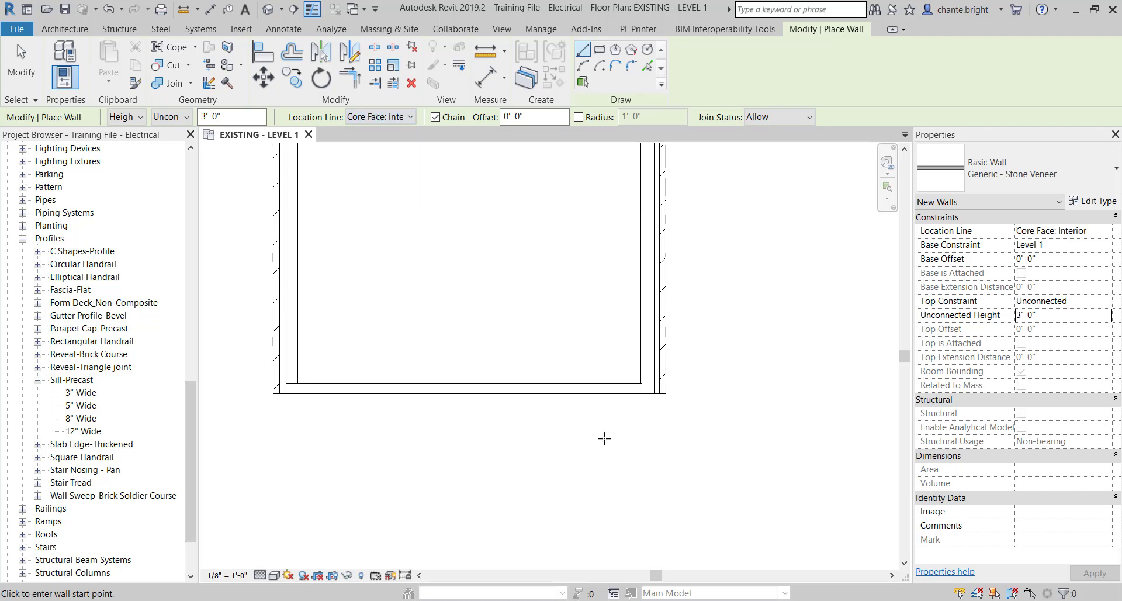
Draw the stone veneer wall along the building's lower exterior face, from the right brick wall's outer corner to the left brick wall's outer corner
scroll(621, 411, "up", 3)
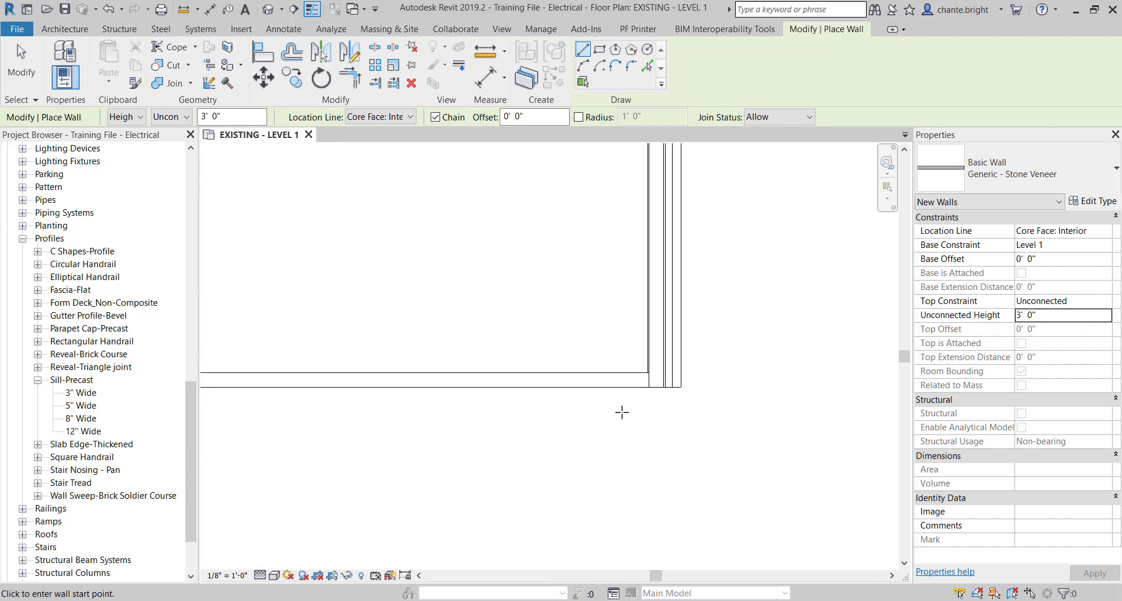
scroll(636, 389, "up", 2)
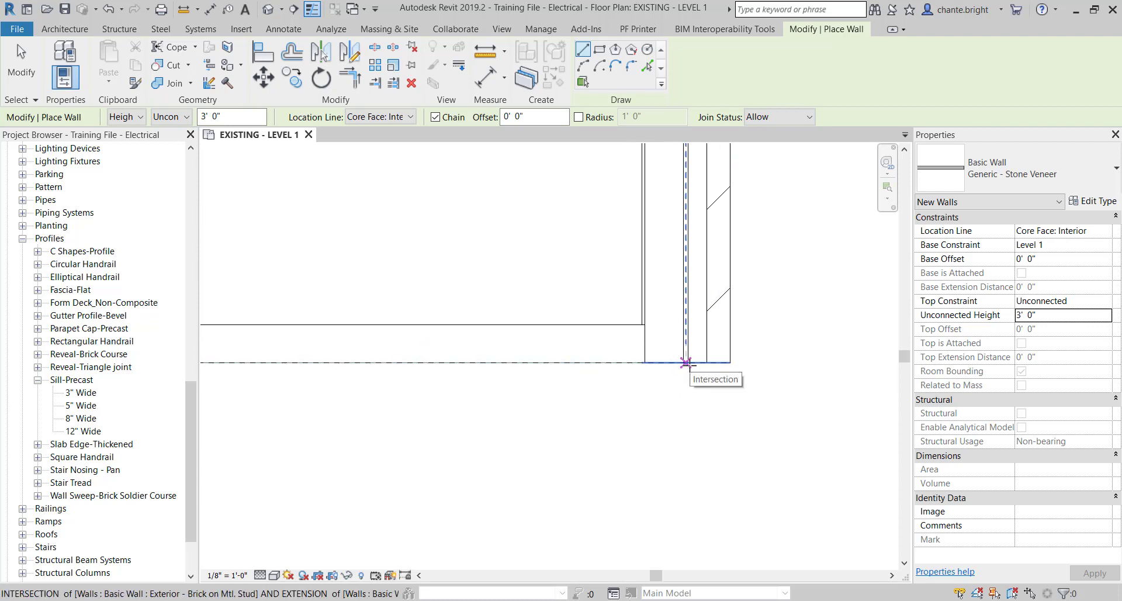
scroll(695, 367, "up", 2)
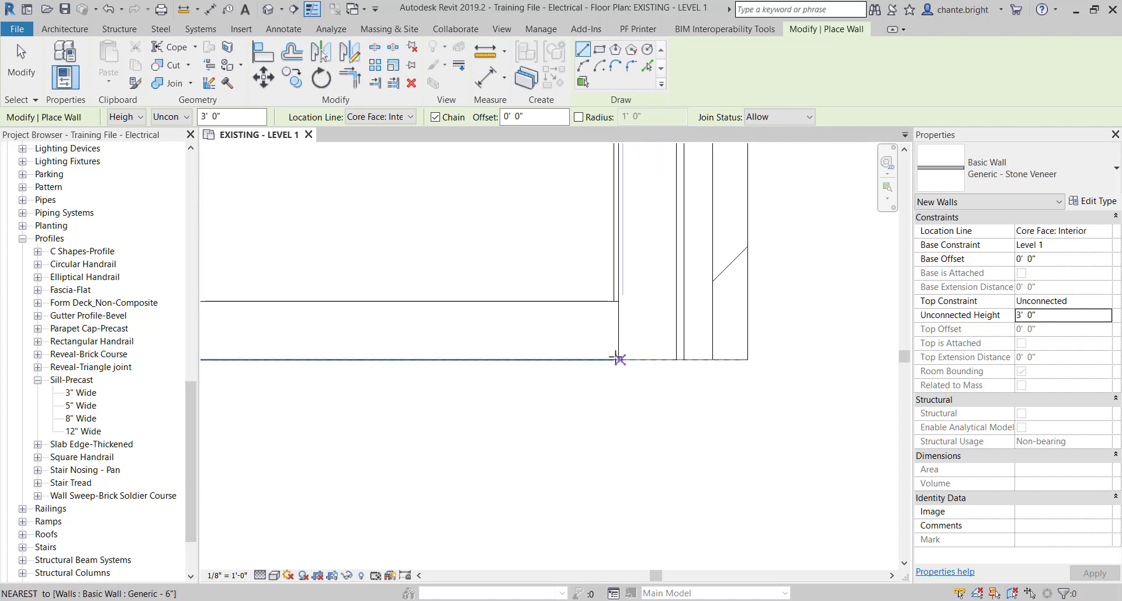
left_click(749, 358)
scroll(778, 377, "down", 3)
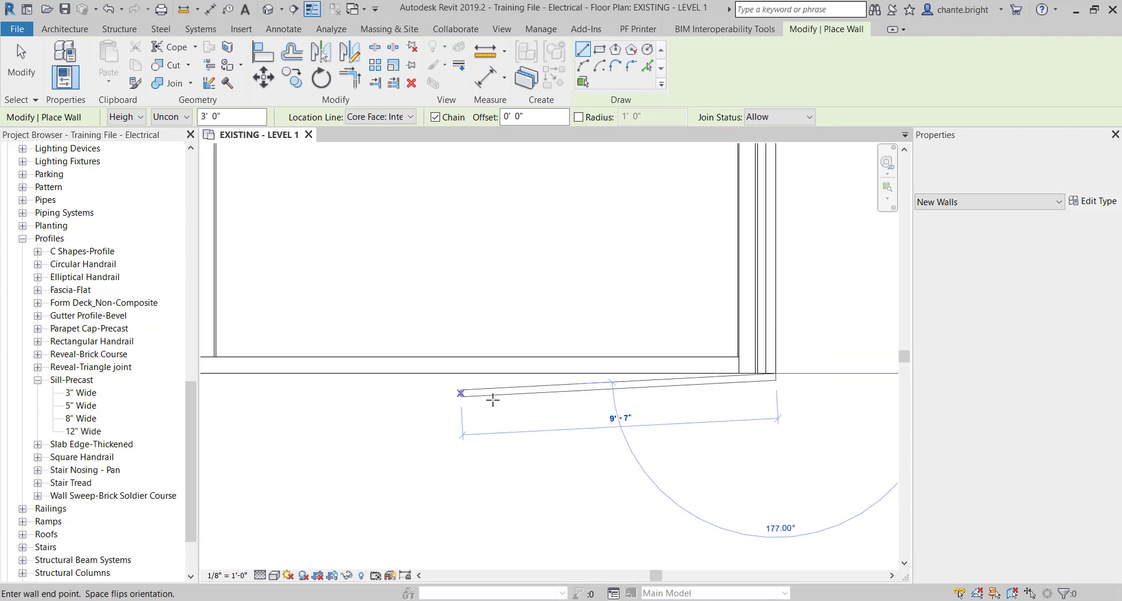
scroll(453, 458, "down", 2)
scroll(292, 391, "up", 1)
scroll(304, 403, "up", 3)
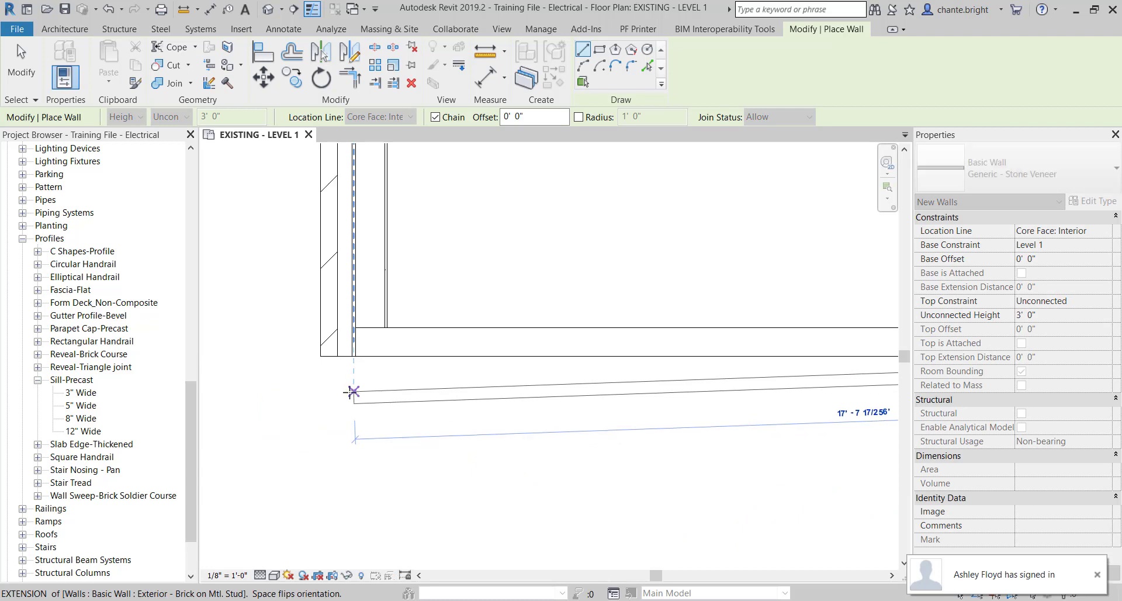
scroll(353, 395, "up", 1)
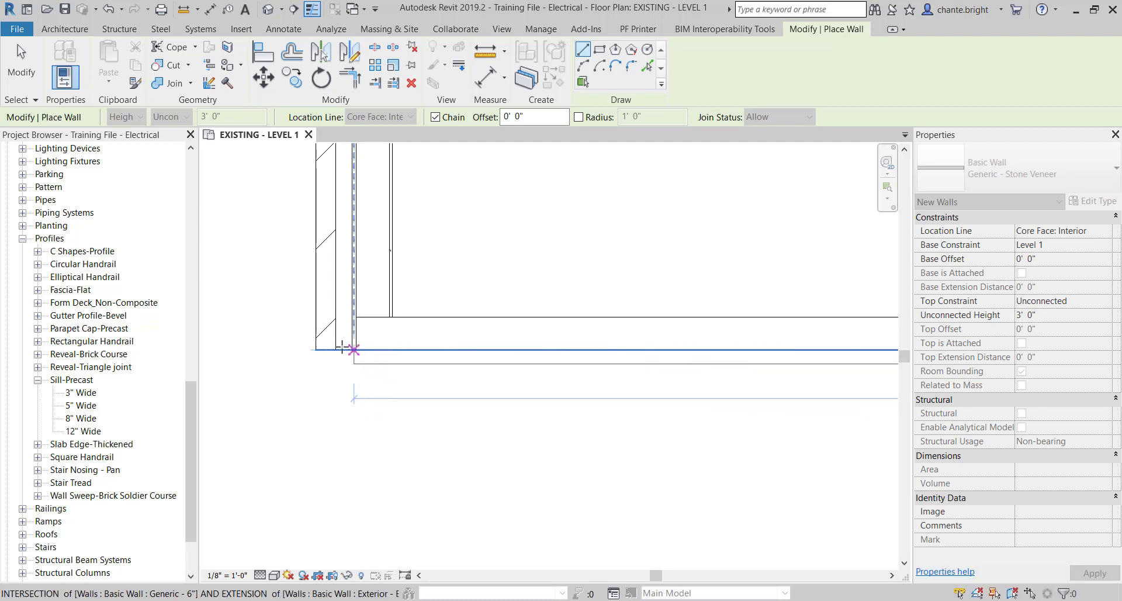
left_click(316, 349)
scroll(357, 439, "down", 2)
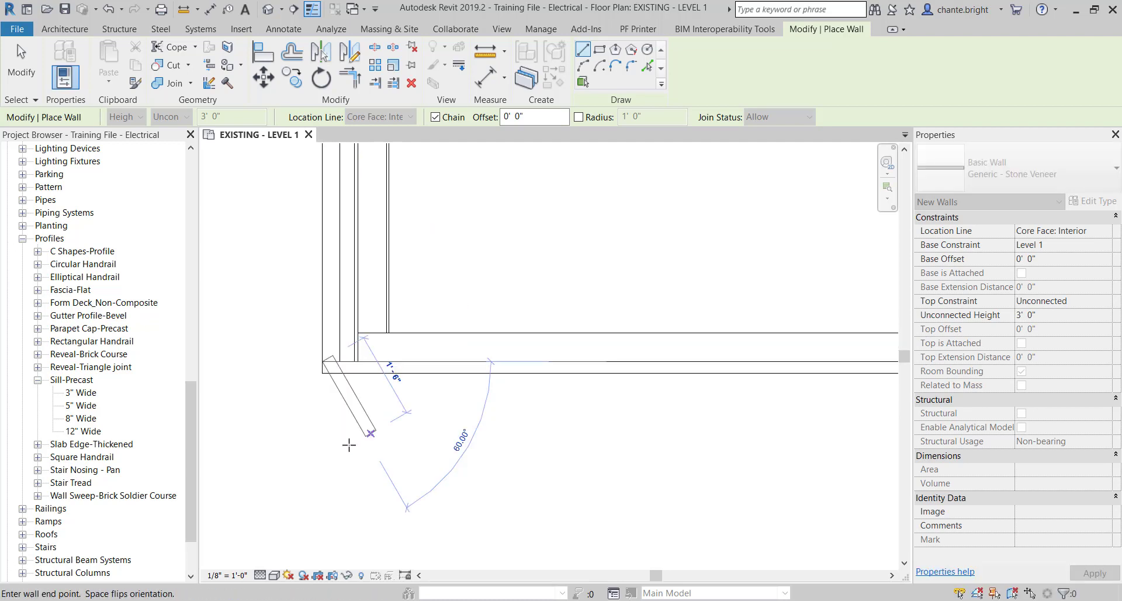
key("Escape")
key("Escape")
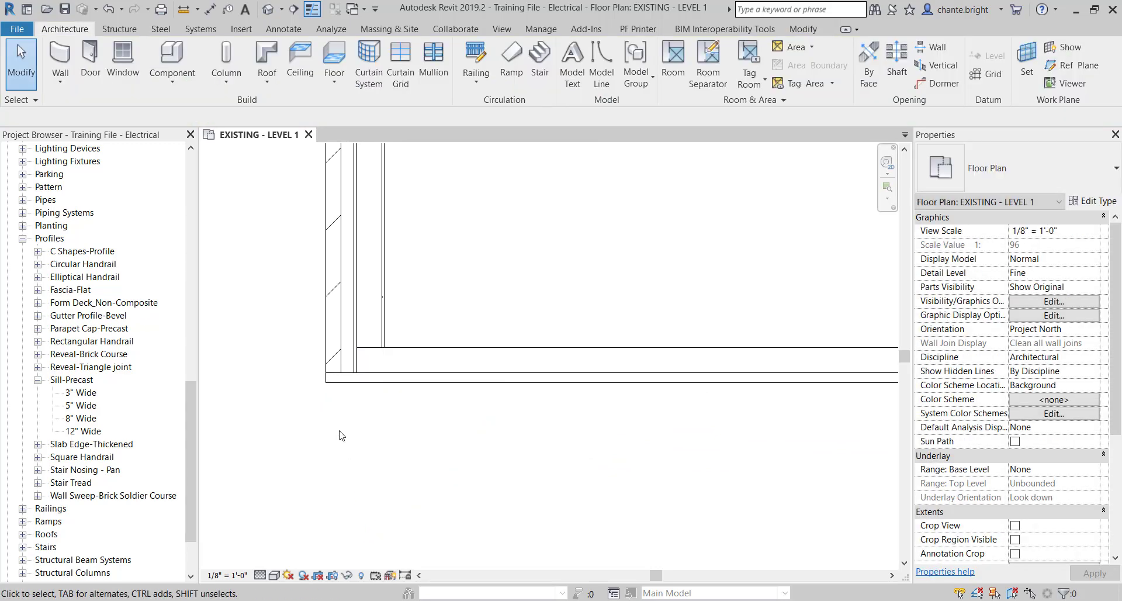
Open the default 3D view and bring the new stone veneer wall into close view beside the brick corner
scroll(383, 292, "down", 3)
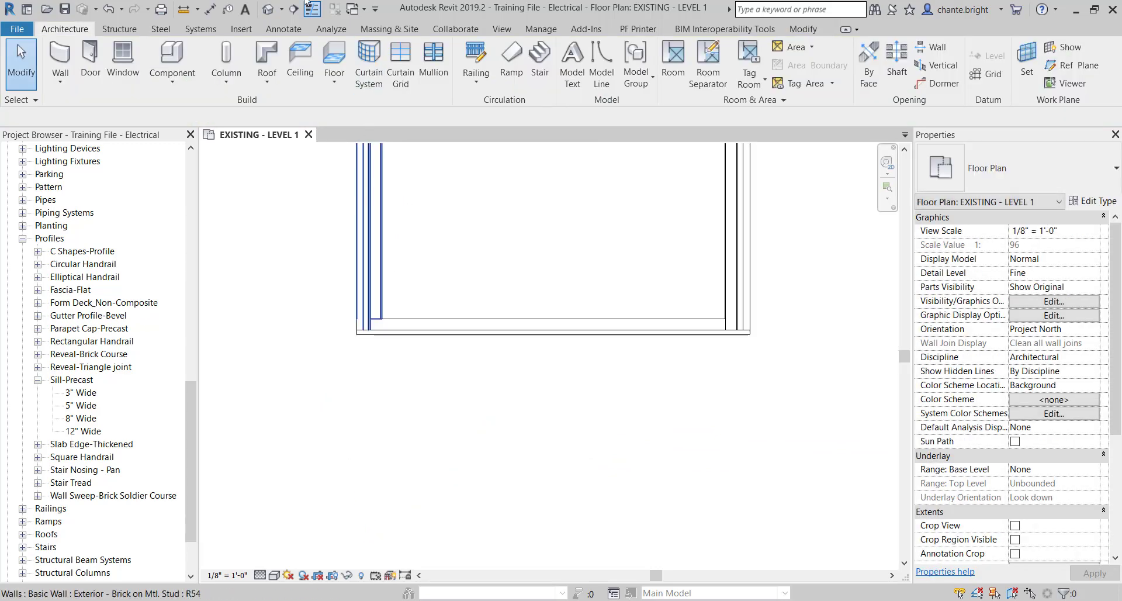
left_click(269, 9)
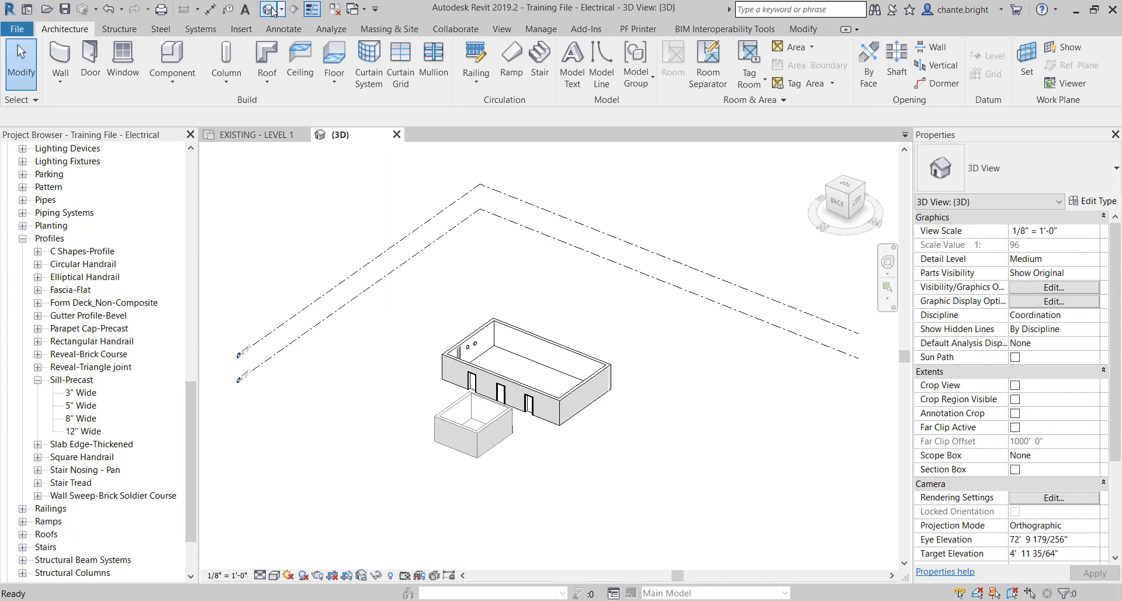
scroll(332, 212, "down", 1)
middle_click_drag(529, 376, 303, 391, "shift")
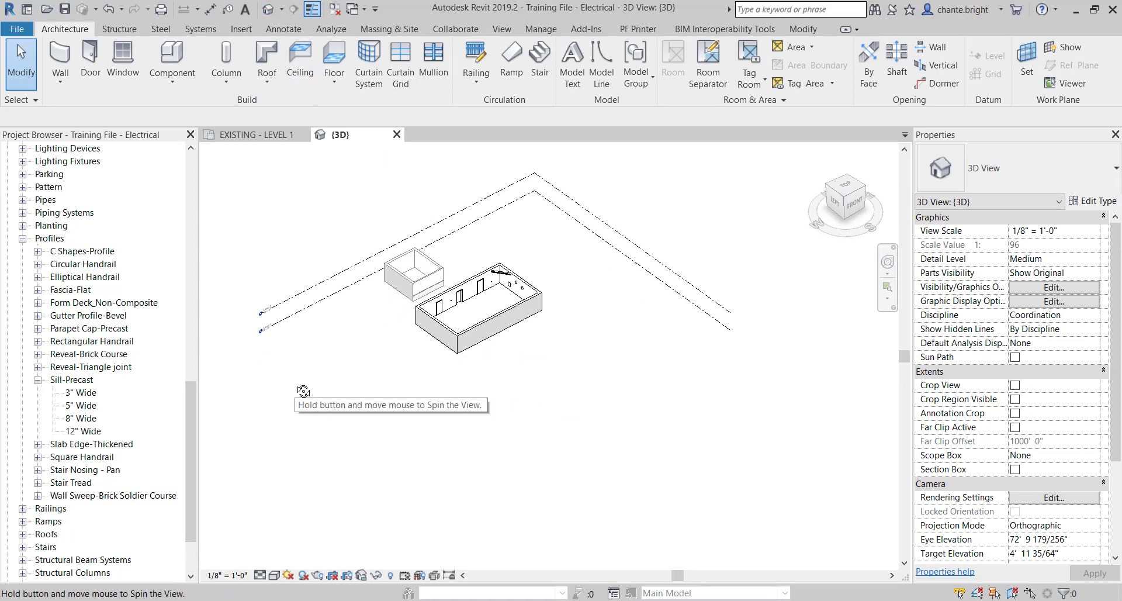
scroll(443, 330, "up", 4)
scroll(442, 331, "up", 5)
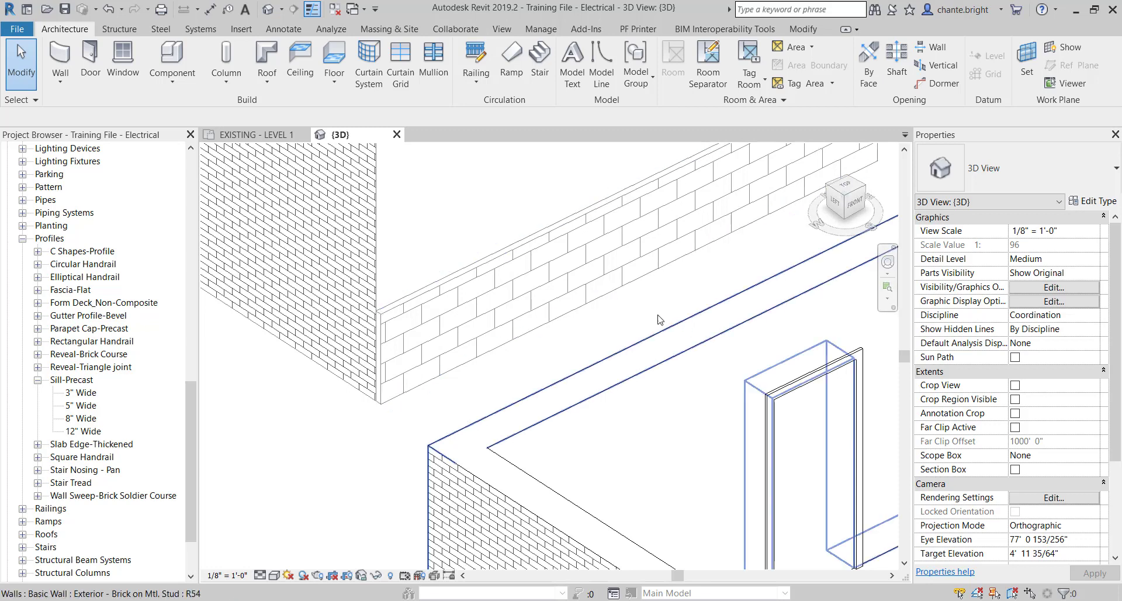
Inspect the stone veneer wall's instance properties, including its constraints and phasing, and clear the selection
left_click(474, 284)
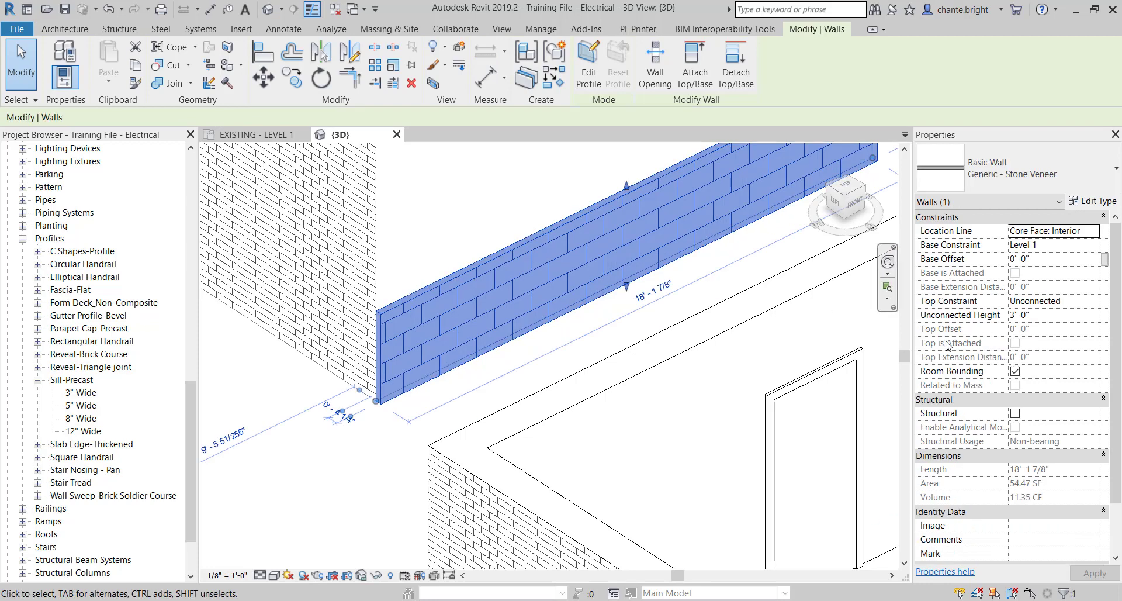
scroll(1046, 409, "down", 3)
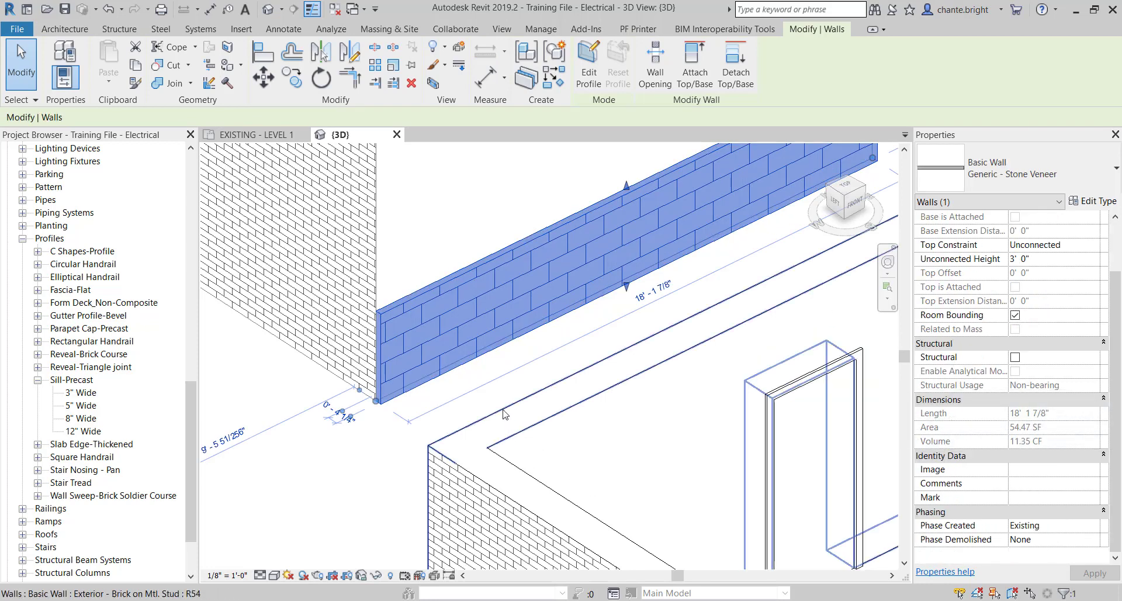
left_click(490, 391)
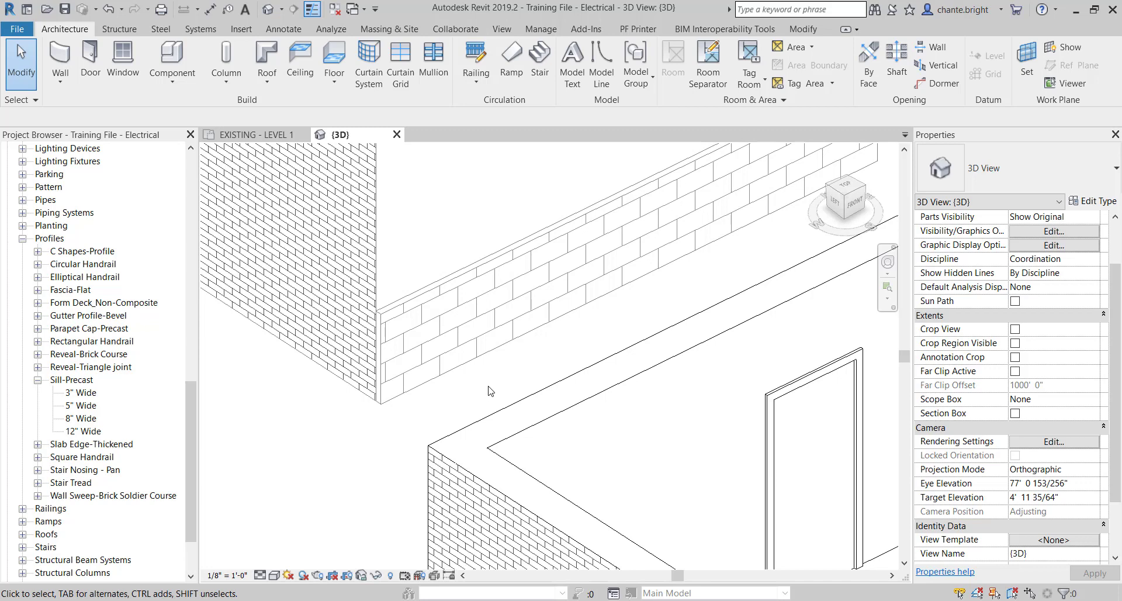
scroll(489, 313, "down", 5)
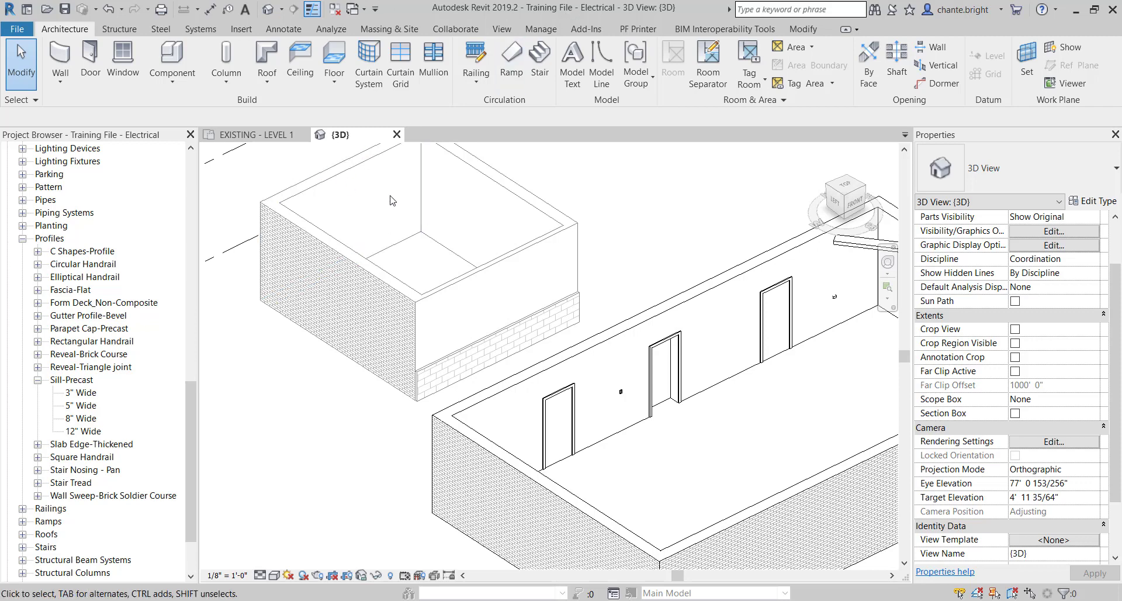
Start a wall sweep and duplicate the Cornice sweep type as Water Table
left_click(74, 82)
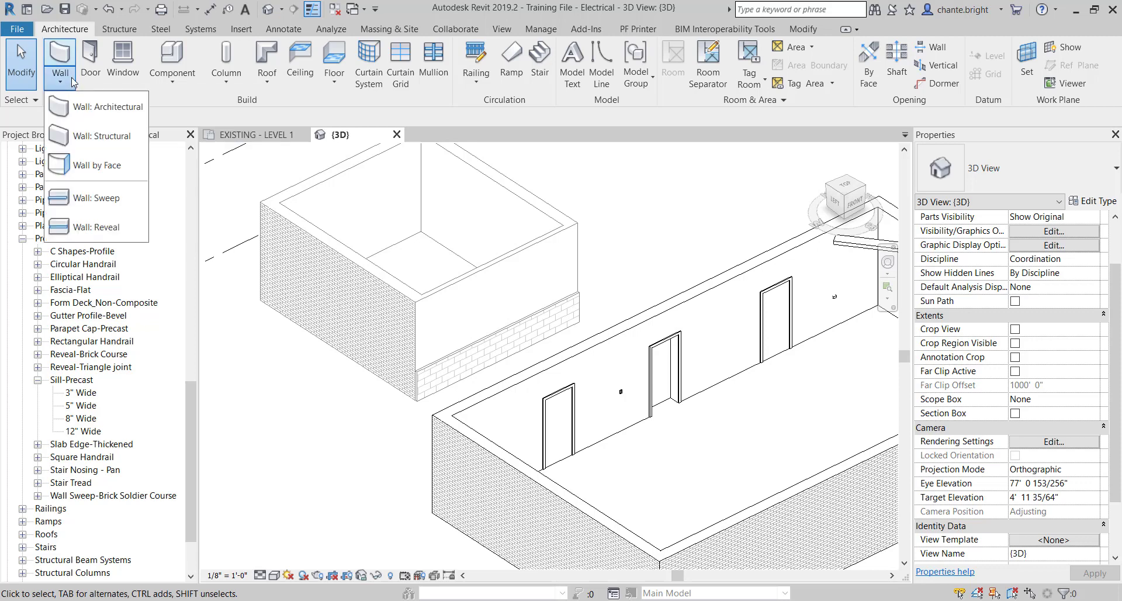
left_click(92, 198)
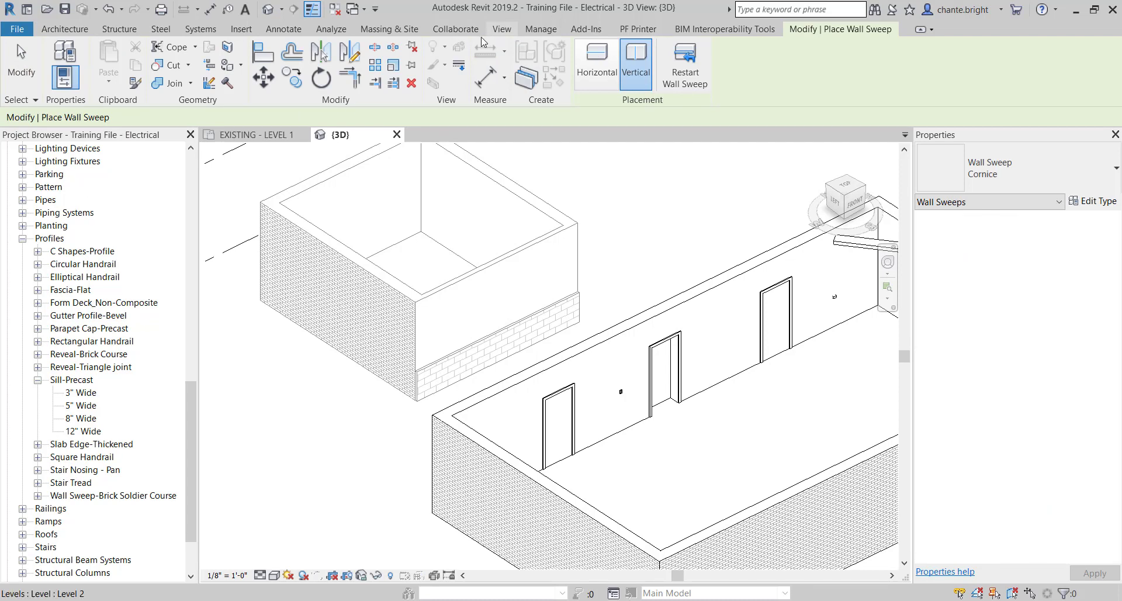
left_click(1082, 177)
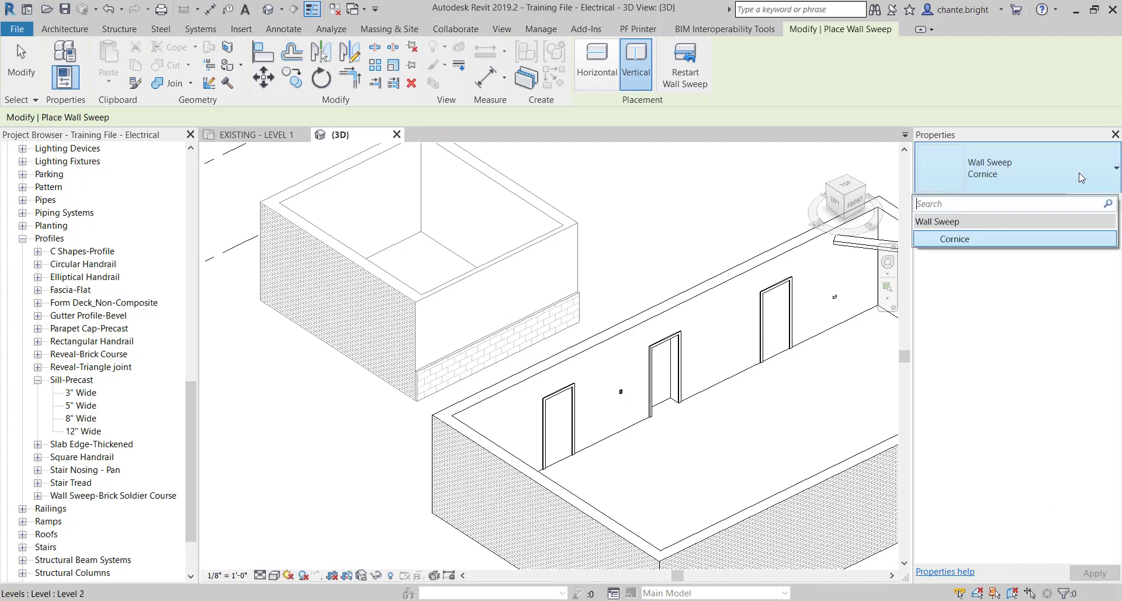
left_click(1081, 177)
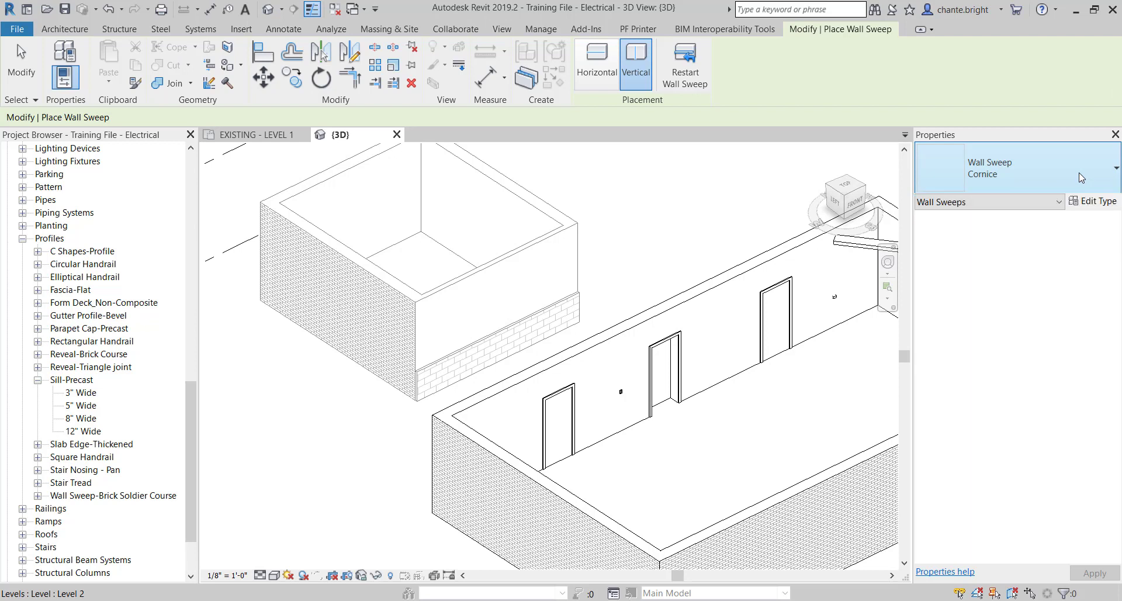
left_click(1084, 201)
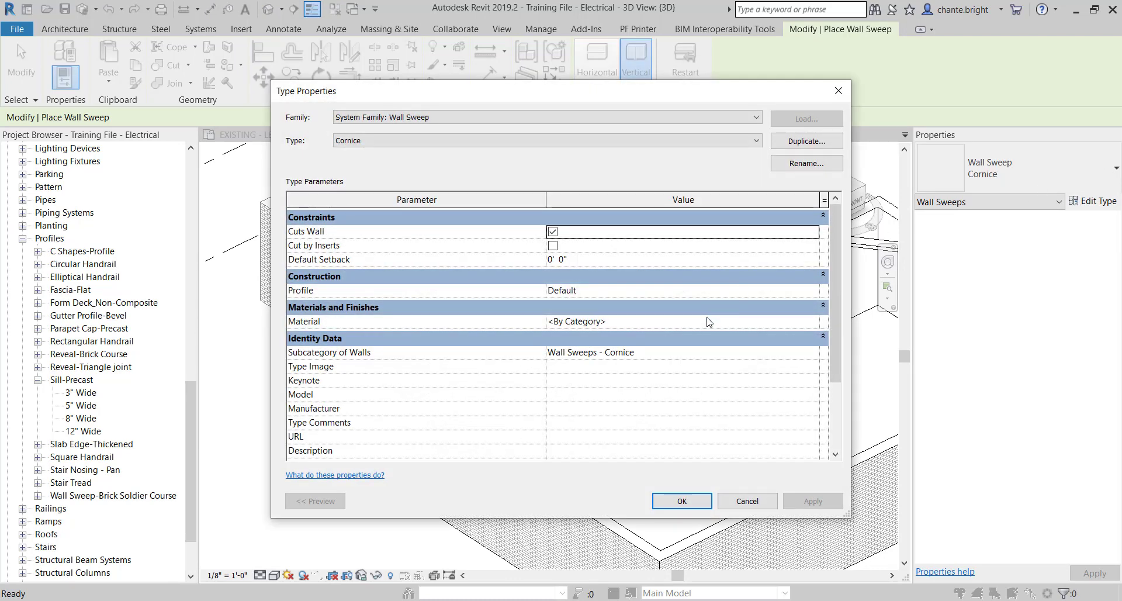
left_click(791, 142)
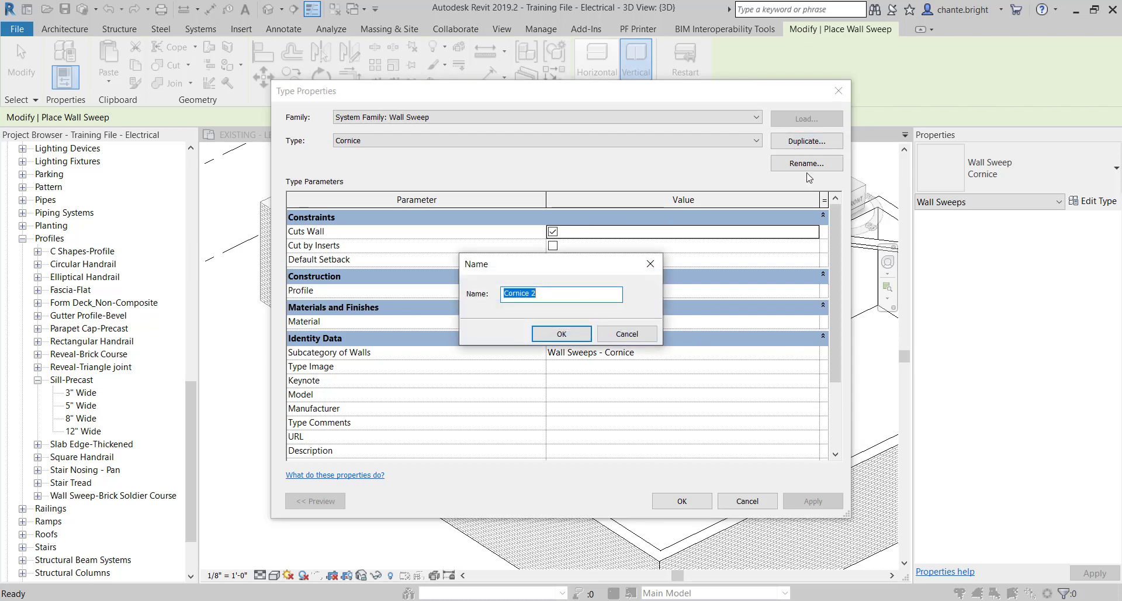
type("Water Table")
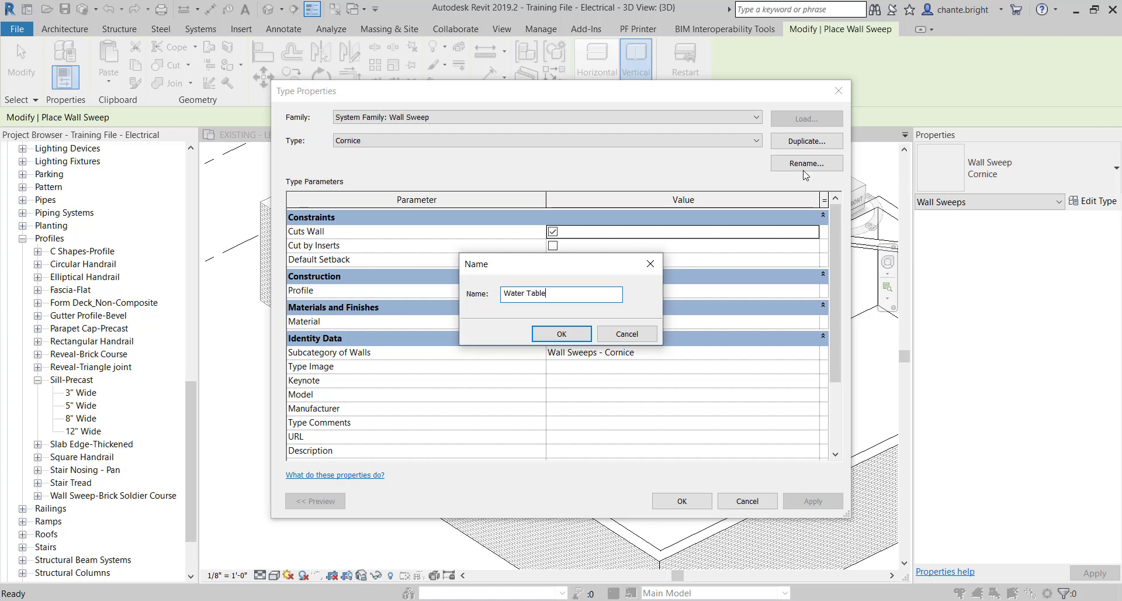
left_click(587, 342)
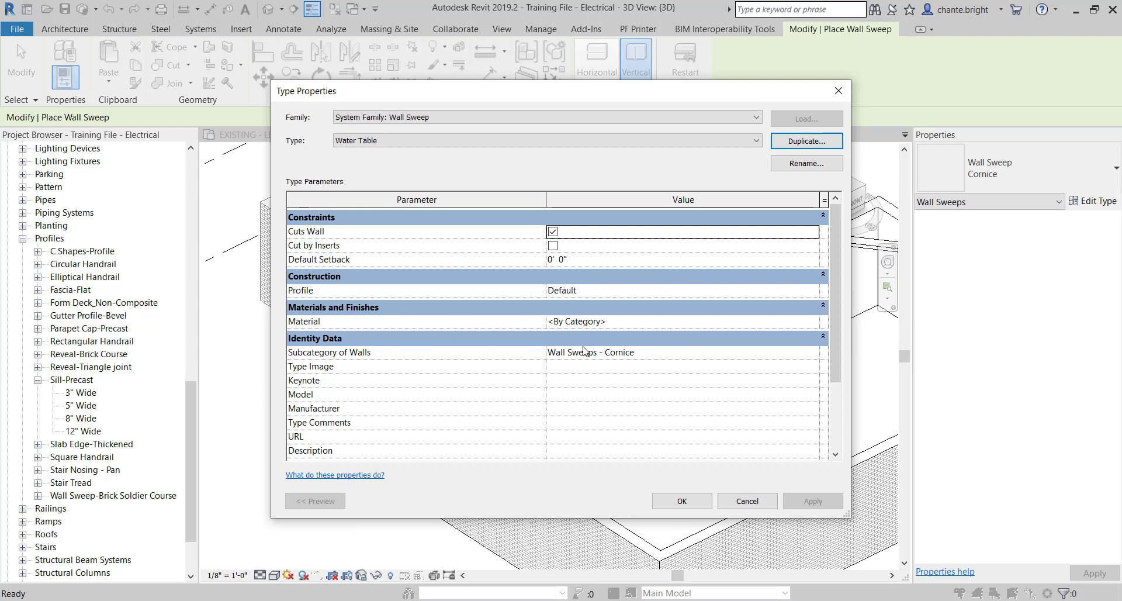
Set the Water Table sweep's profile to Sill-Precast : 3" Wide and accept the type properties
left_click(768, 292)
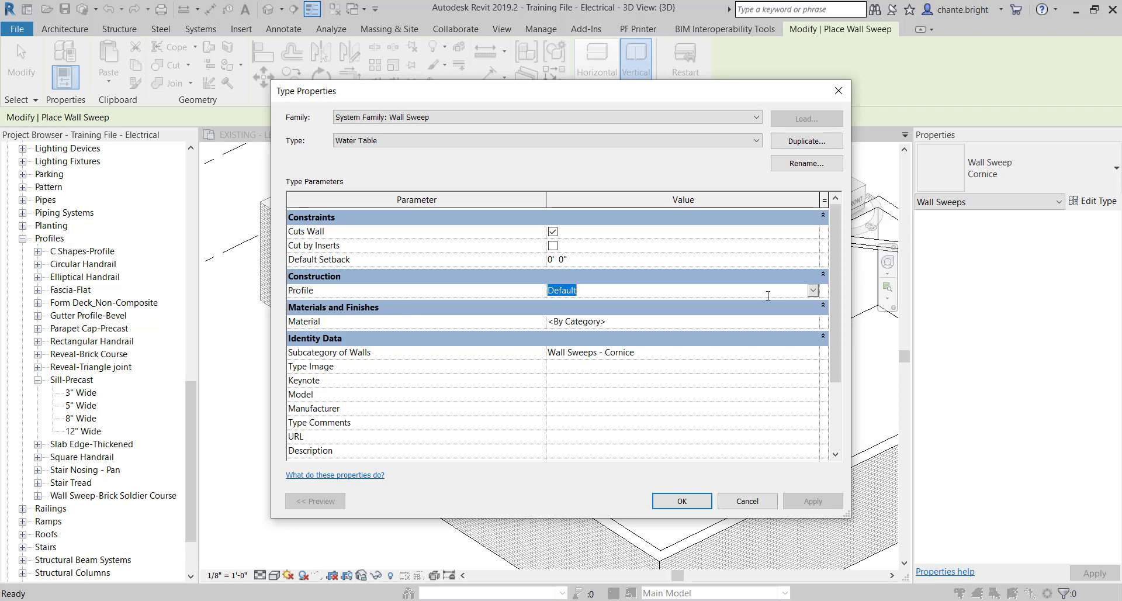
left_click(813, 290)
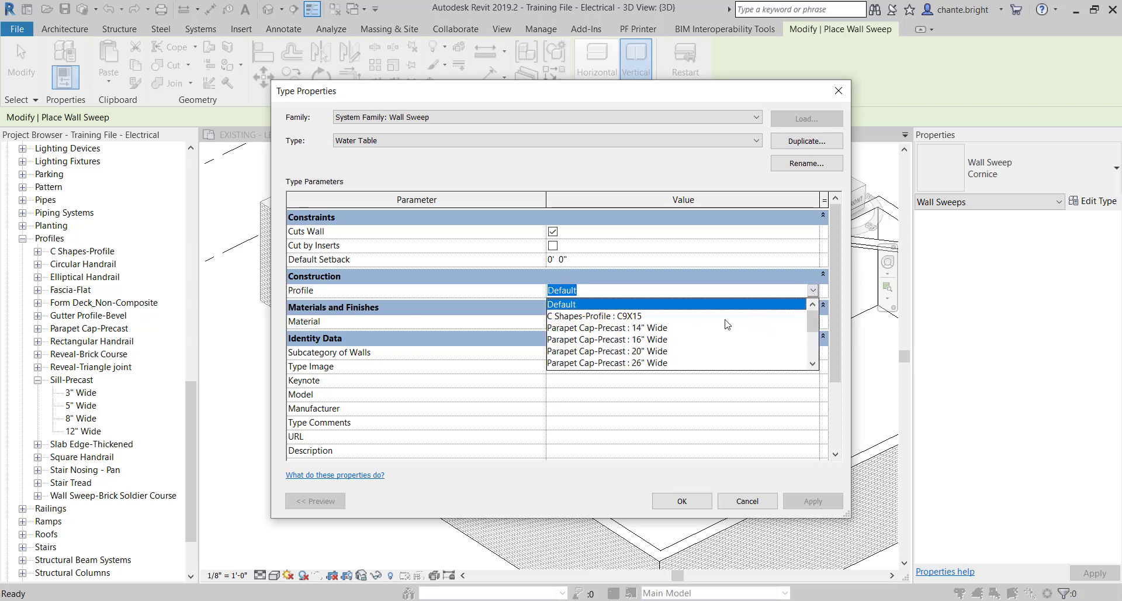
scroll(724, 325, "down", 5)
scroll(646, 342, "up", 2)
scroll(641, 350, "down", 1)
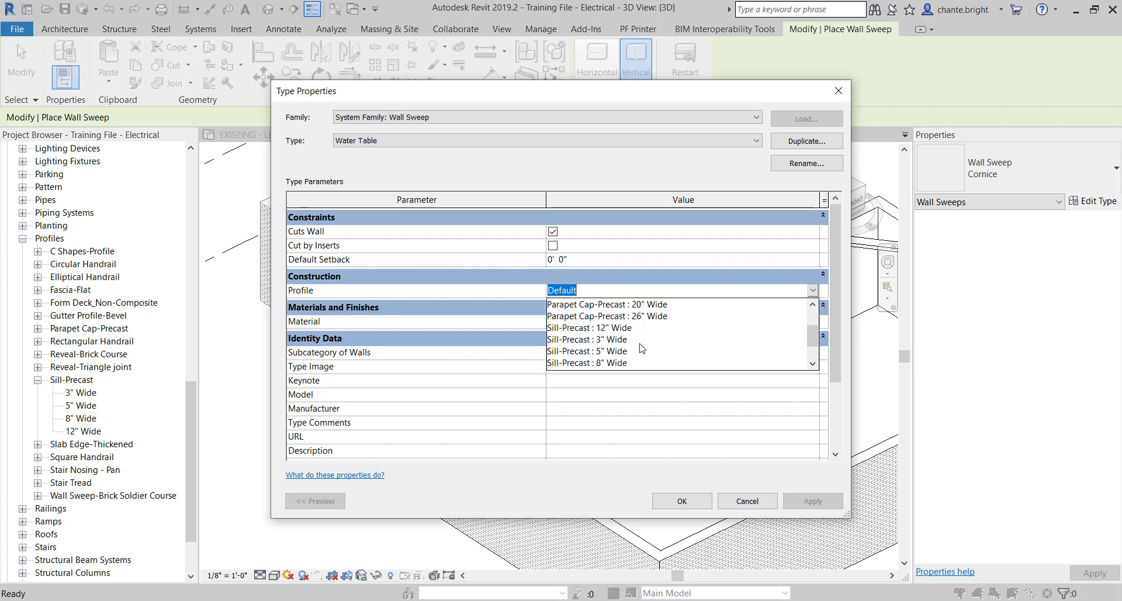
left_click(597, 340)
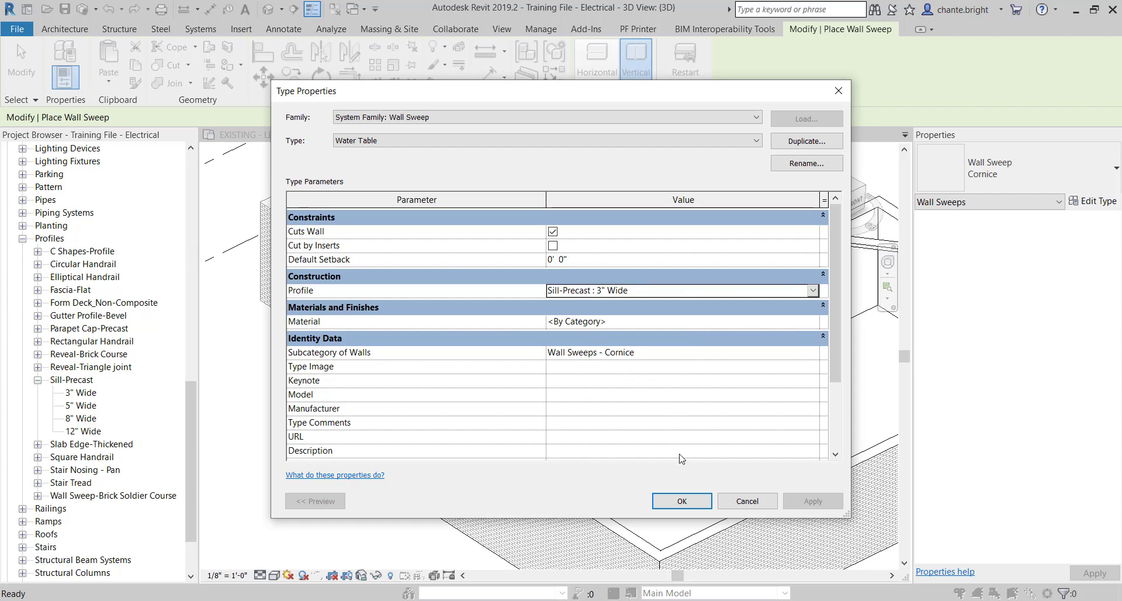
left_click(695, 500)
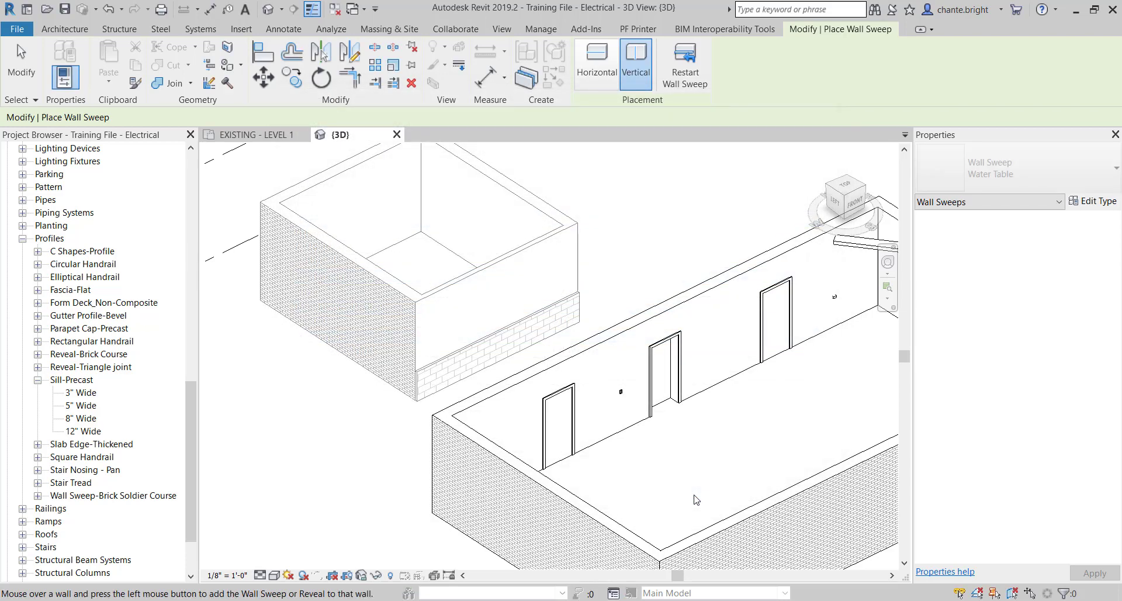
Restart the wall sweep command with horizontal placement and the Water Table type
scroll(447, 379, "up", 5)
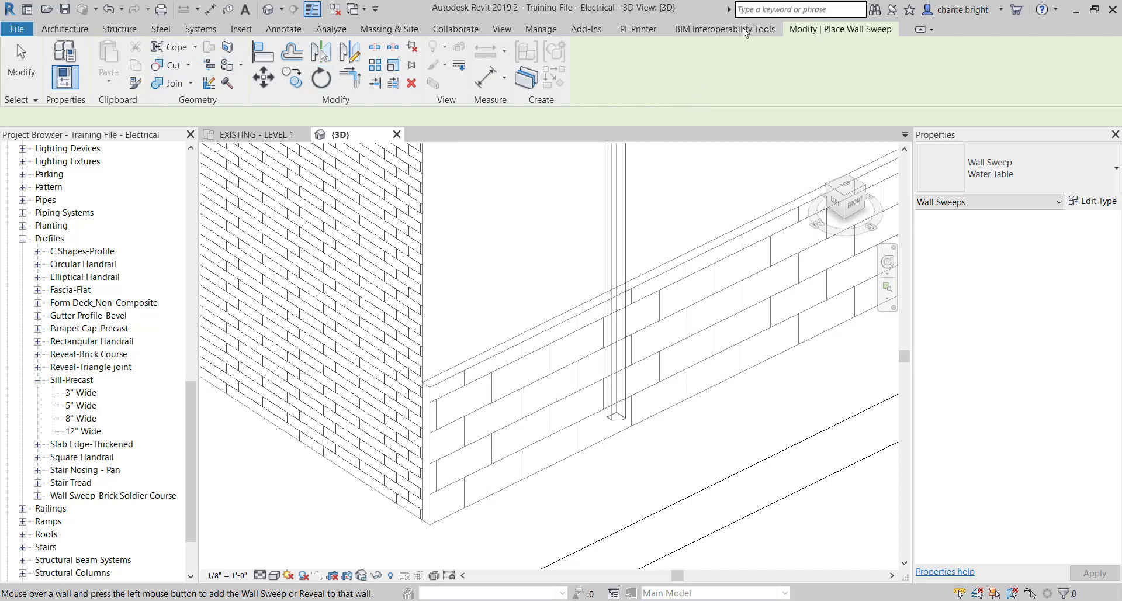
left_click(63, 29)
left_click(66, 76)
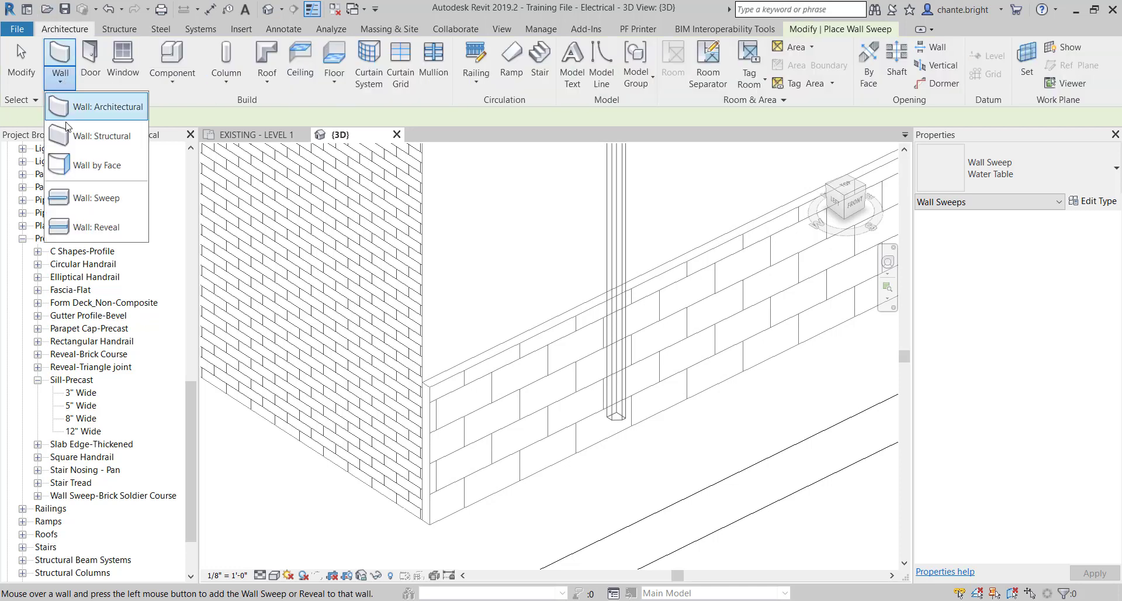
left_click(93, 199)
left_click(597, 69)
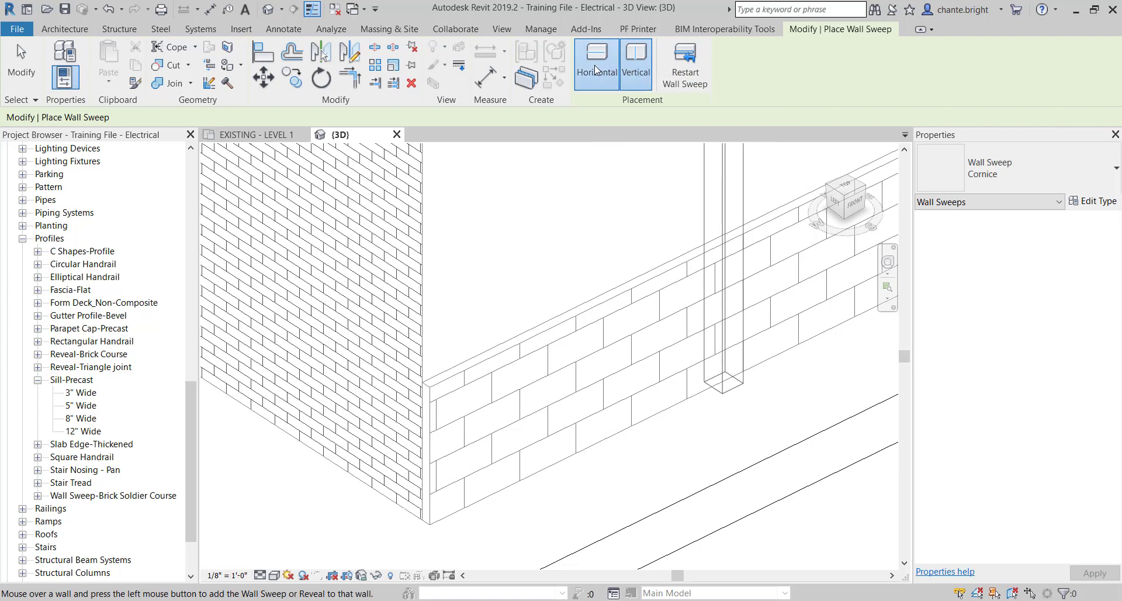
left_click(993, 172)
left_click(979, 260)
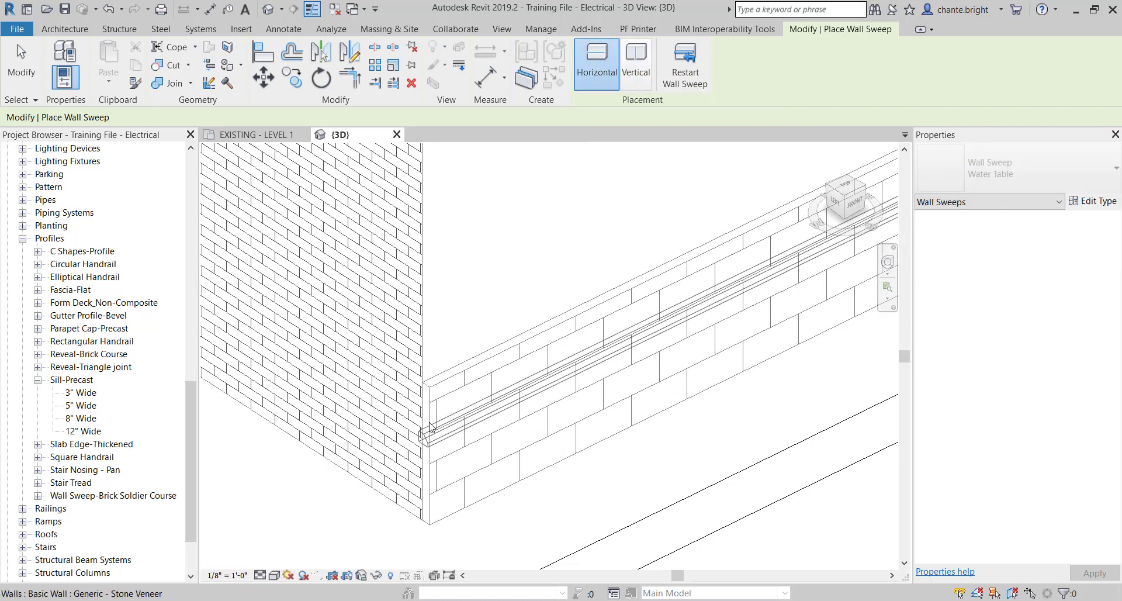
Place the Water Table sweep along the top edge of the stone veneer wall
scroll(441, 393, "up", 2)
scroll(419, 401, "up", 5)
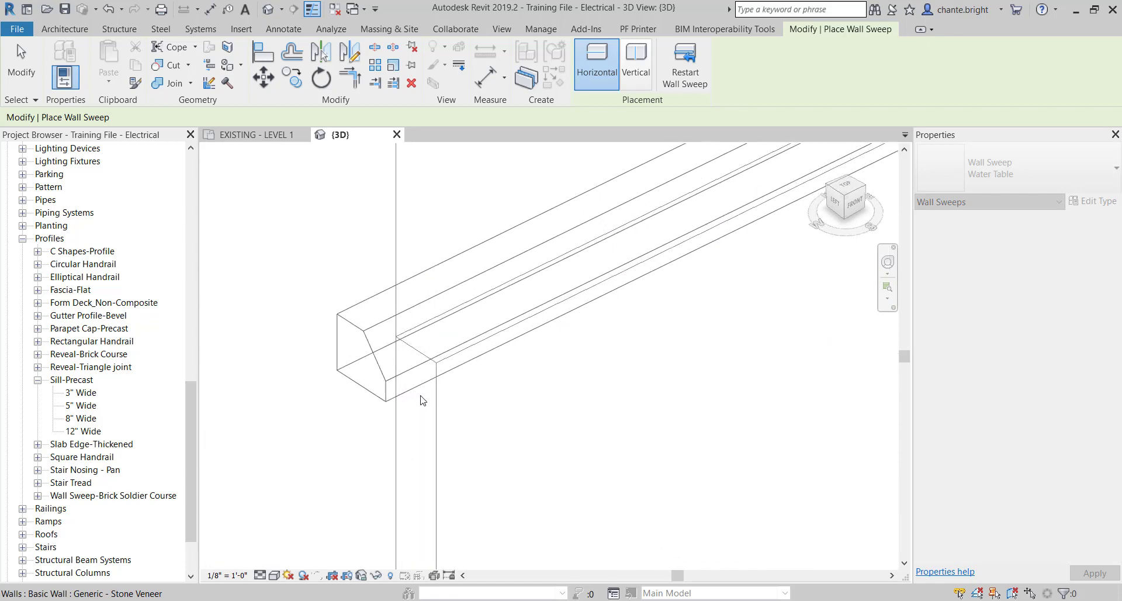
scroll(526, 385, "up", 3)
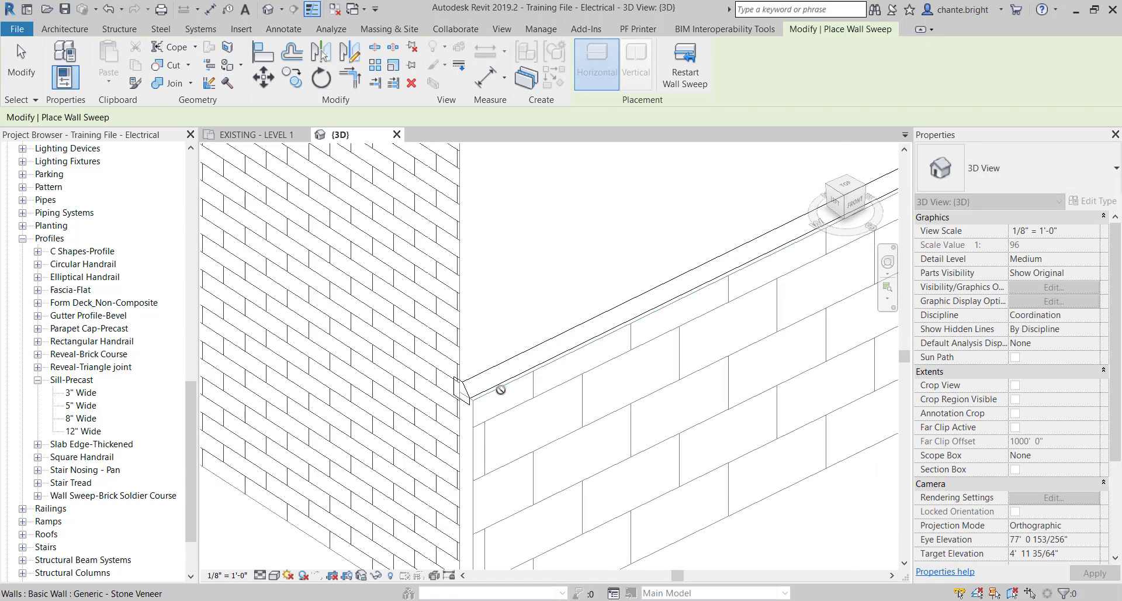
End sweep placement and check how the Water Table sweep's end sits against the top of the stone veneer wall
key("Escape")
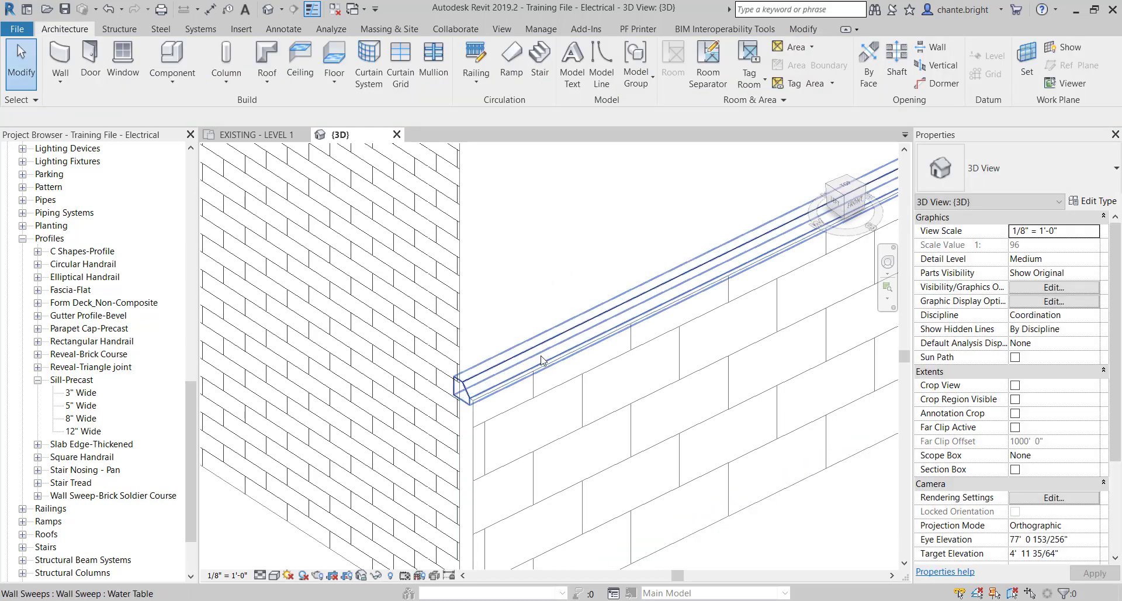
left_click(539, 350)
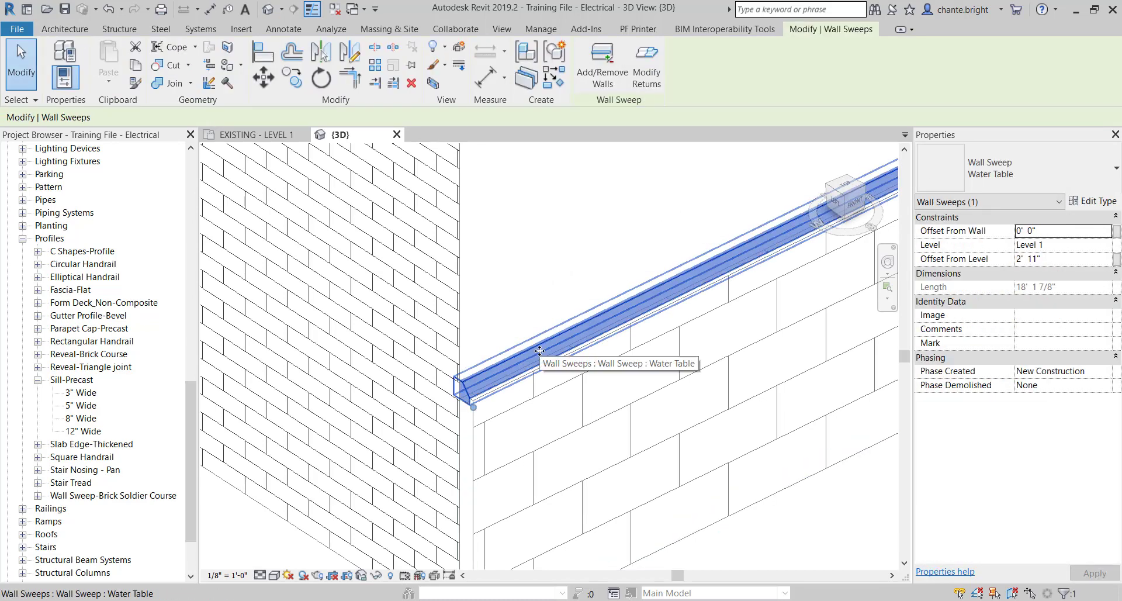
scroll(465, 404, "up", 5)
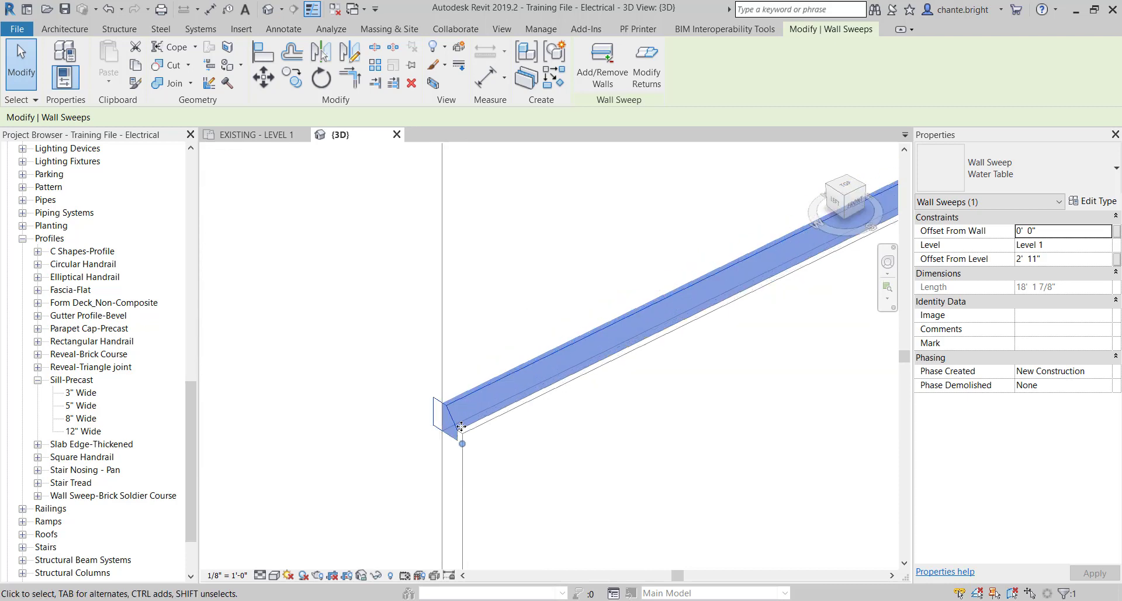
scroll(471, 451, "down", 2)
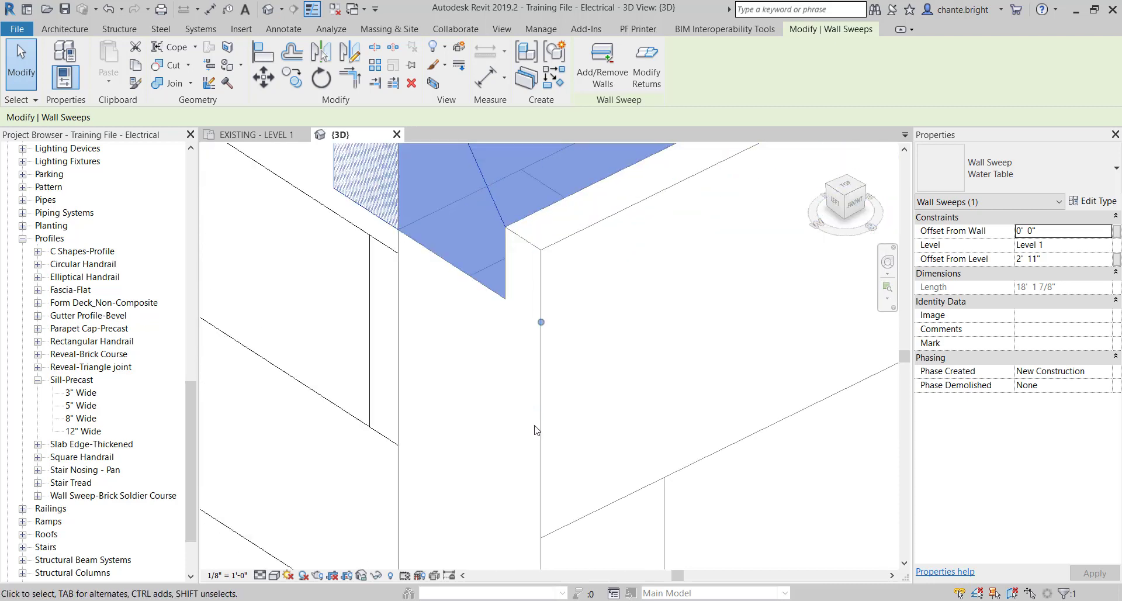
key("Escape")
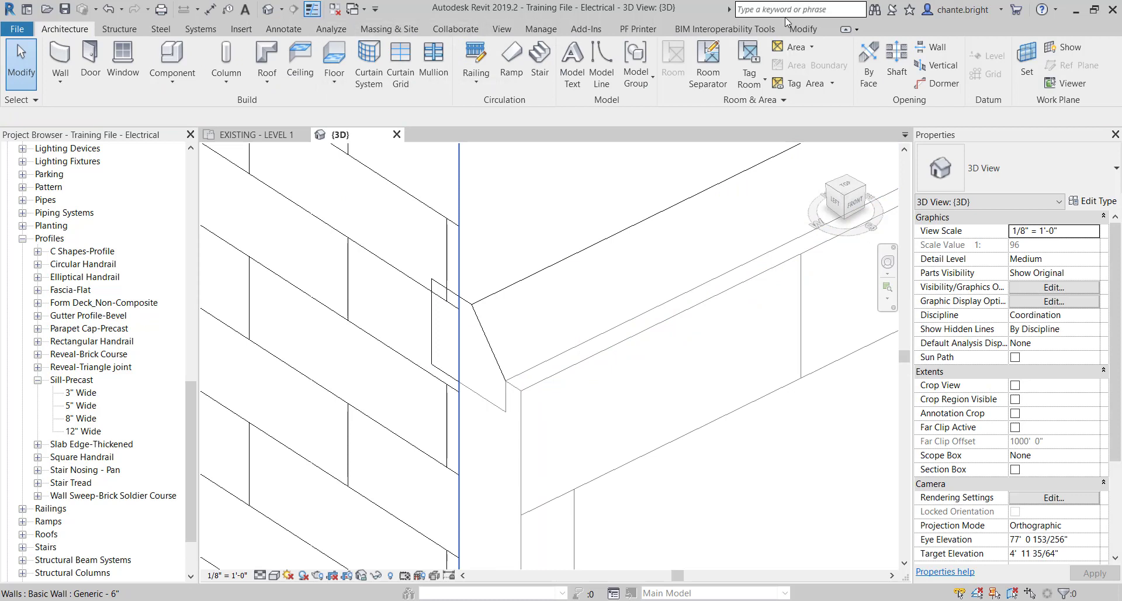
Align the underside of the Water Table sweep with the top of the stone veneer wall
left_click(803, 29)
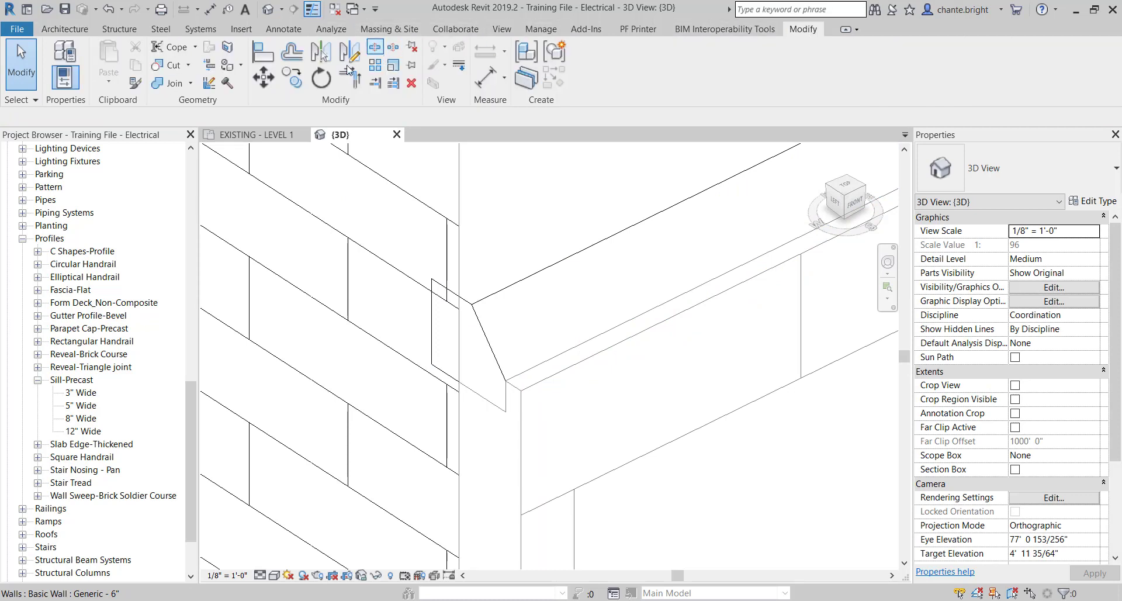
scroll(483, 281, "down", 2)
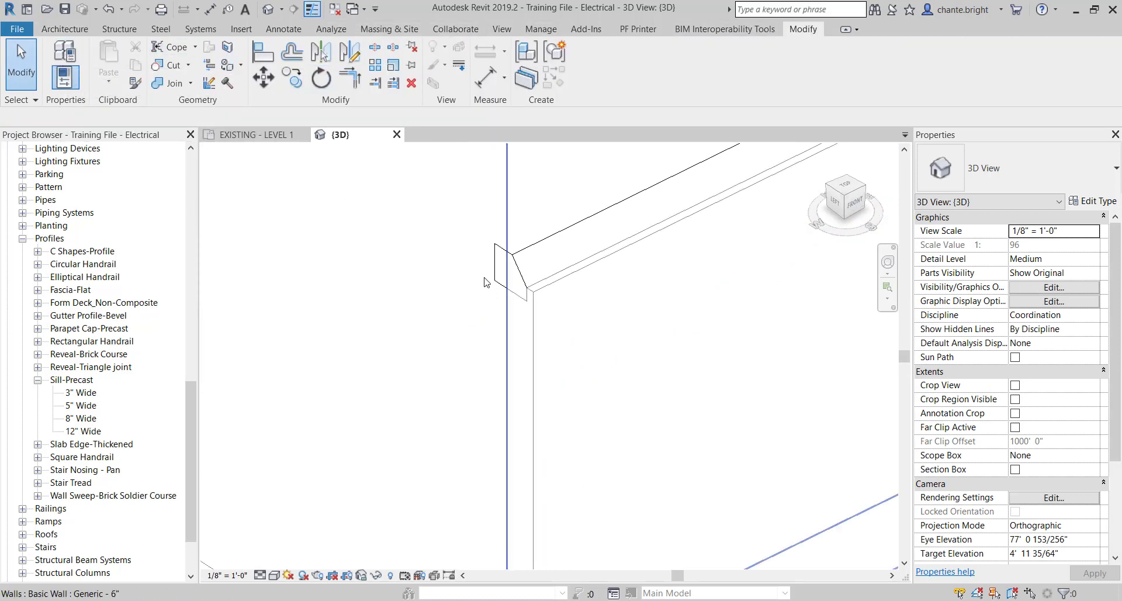
left_click(263, 53)
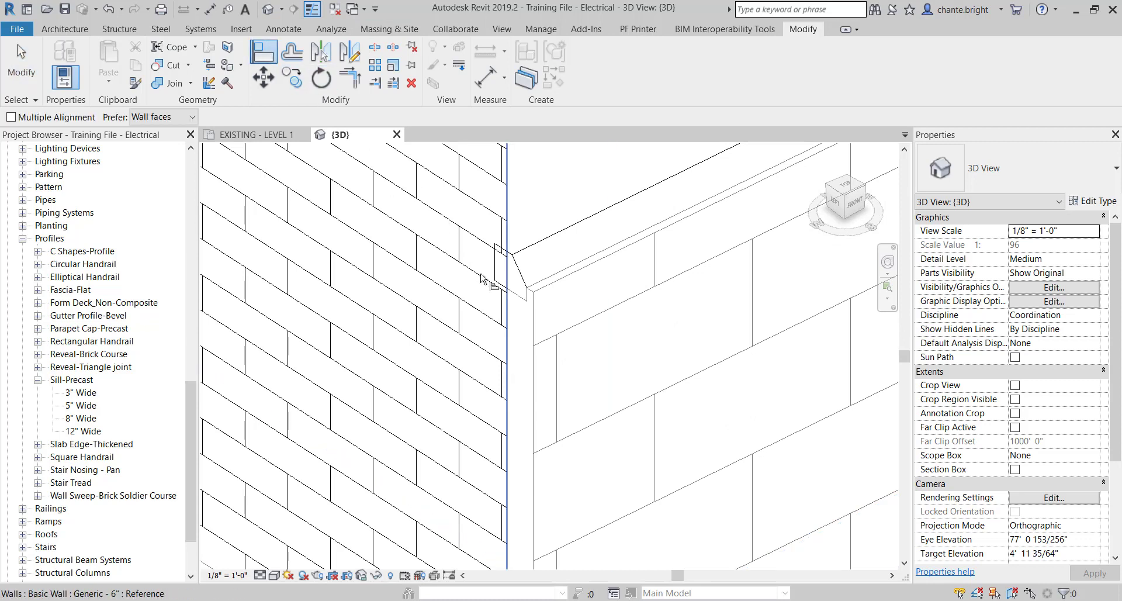
scroll(521, 296, "up", 2)
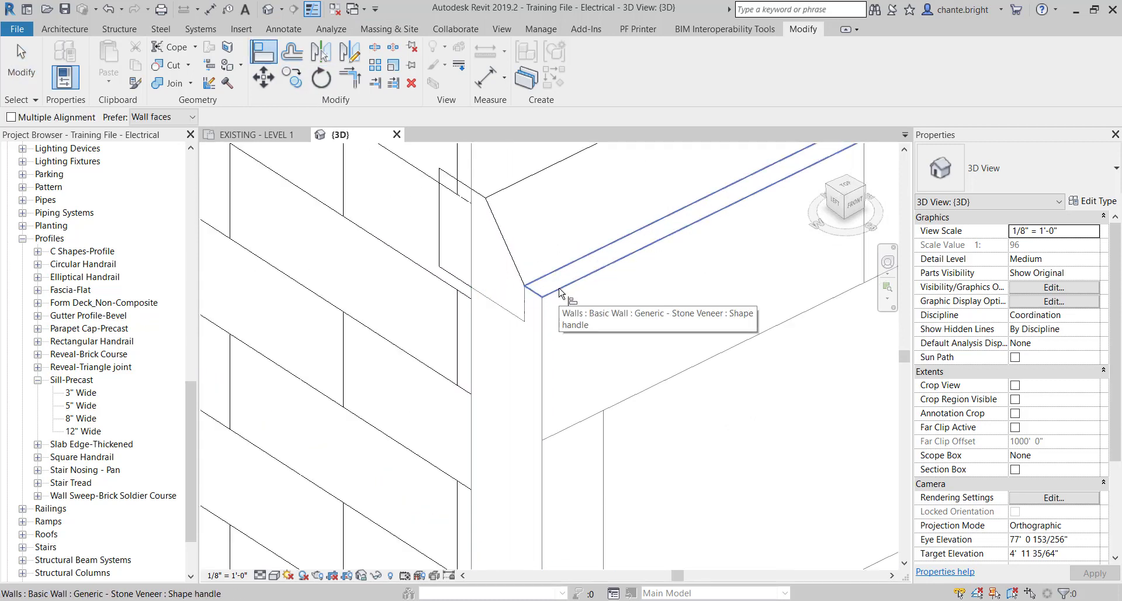
left_click(515, 318)
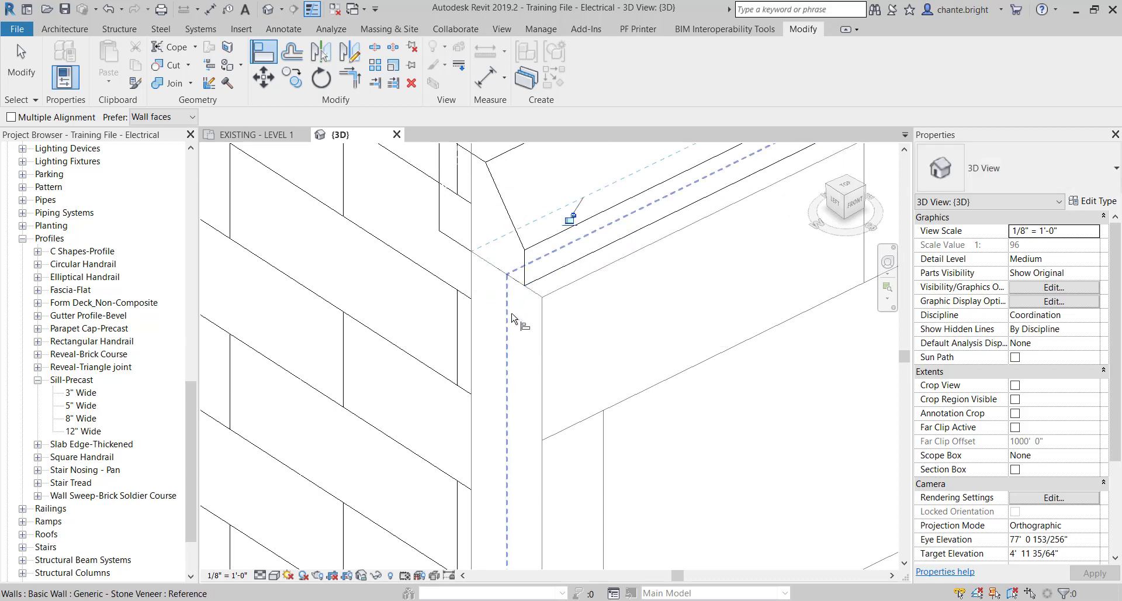
scroll(514, 349, "down", 3)
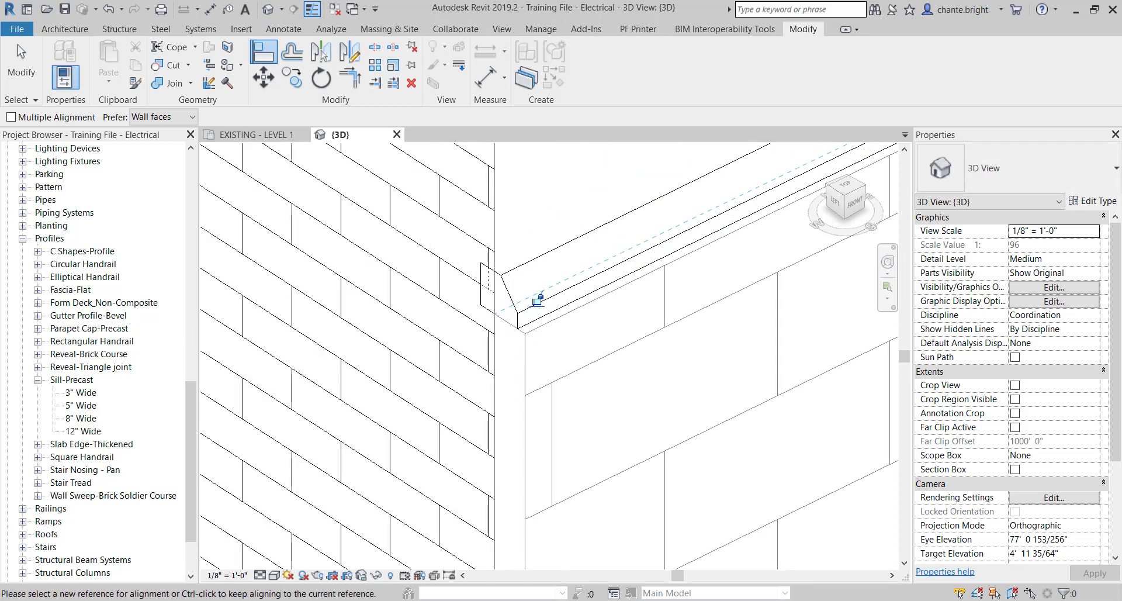
scroll(476, 411, "up", 3)
scroll(476, 416, "down", 2)
key("Escape")
key("Escape")
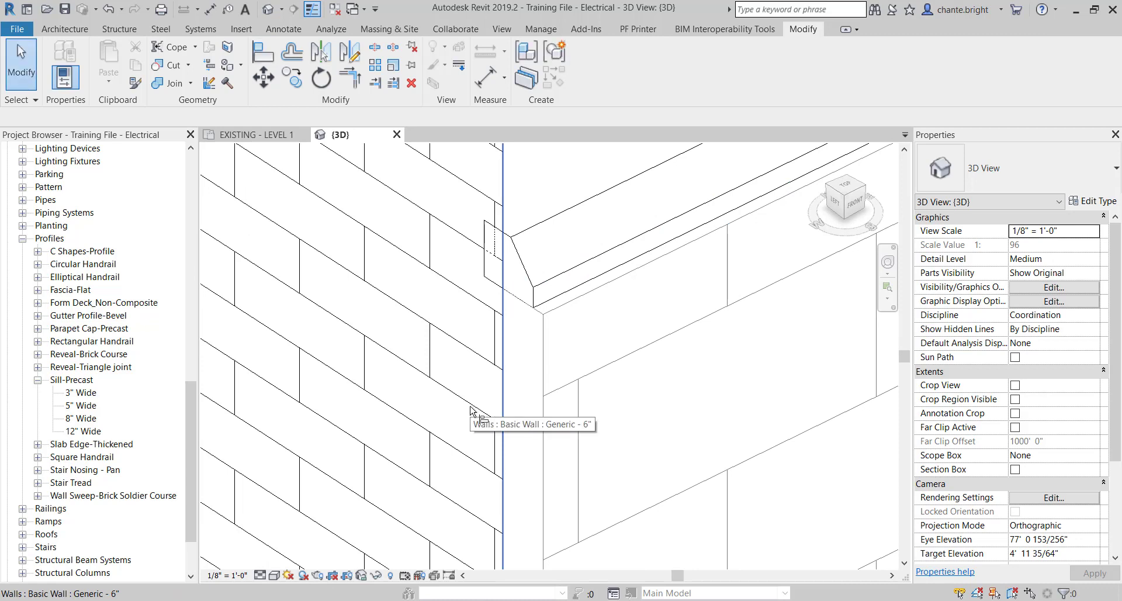
Set the Water Table sweep's Offset From Wall to 2"
left_click(537, 294)
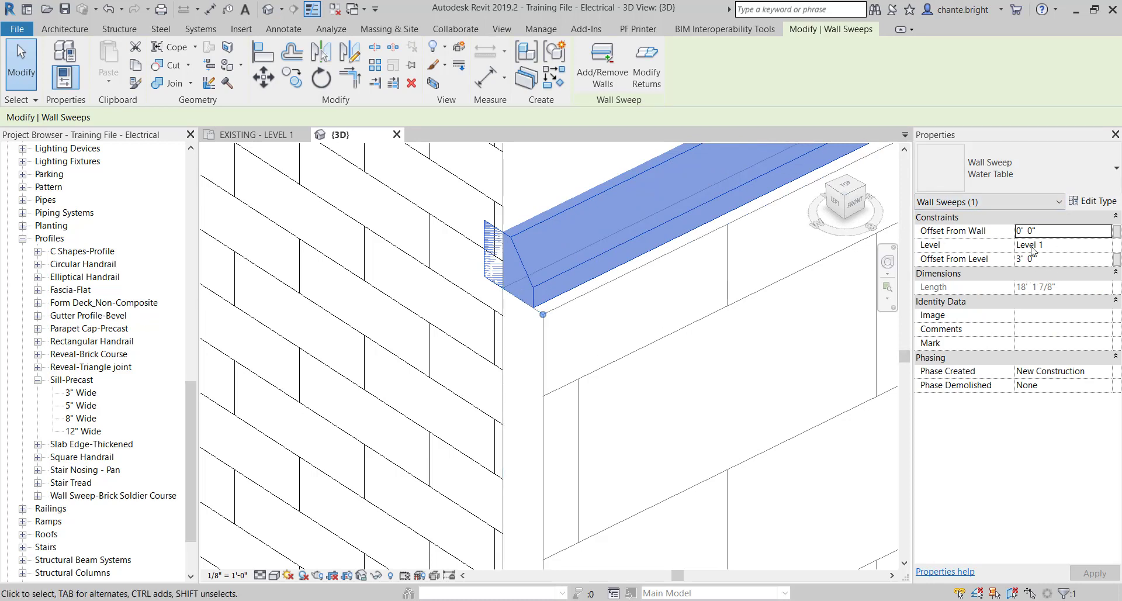
left_click(1062, 229)
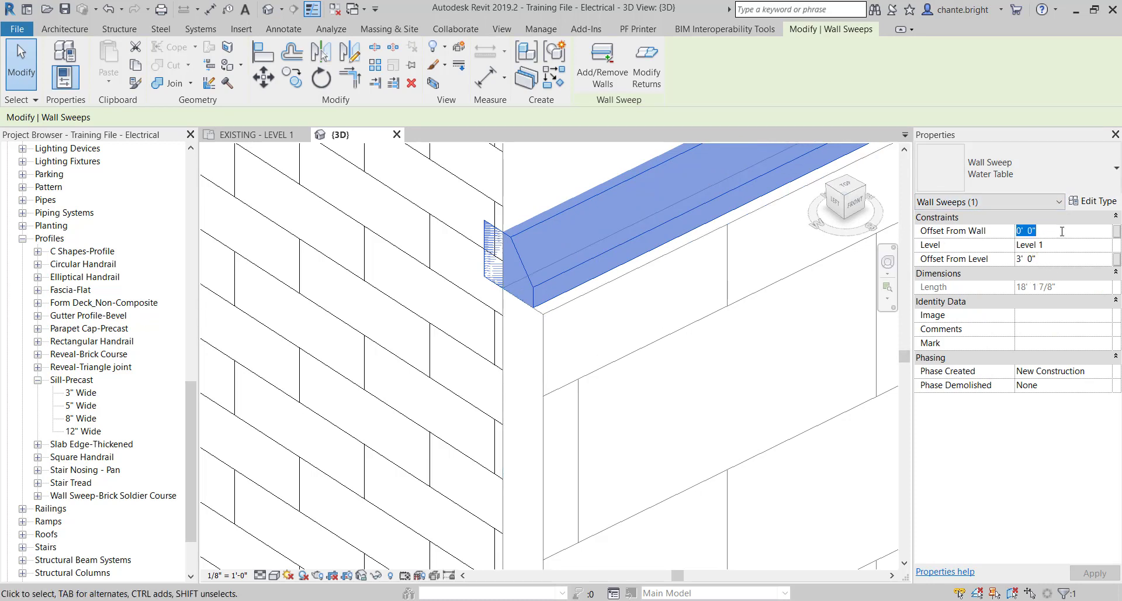
type("2")
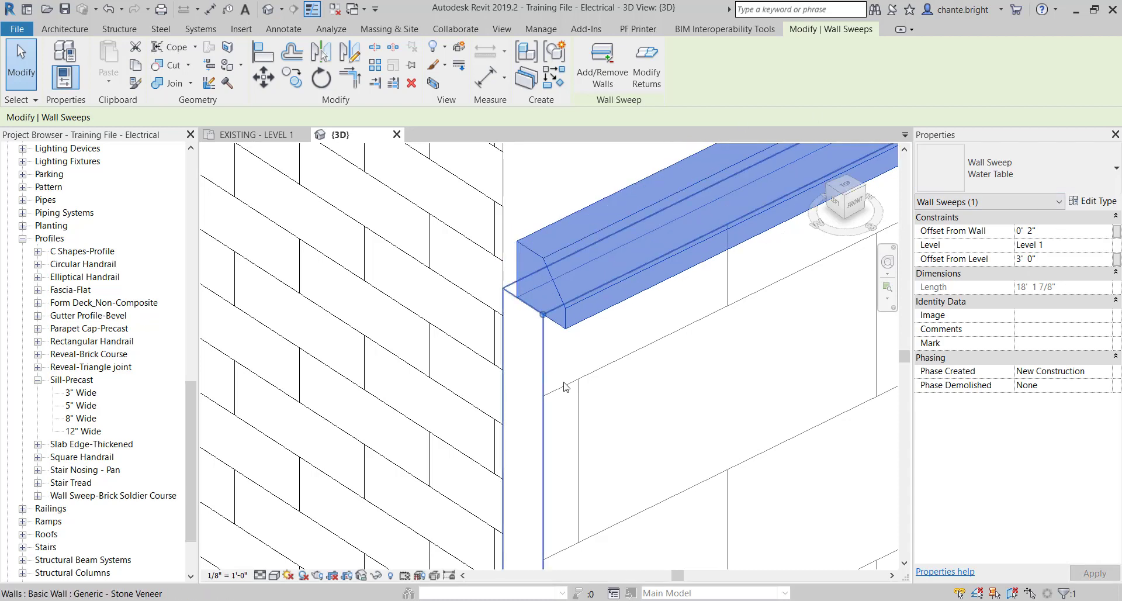
right_click(902, 536)
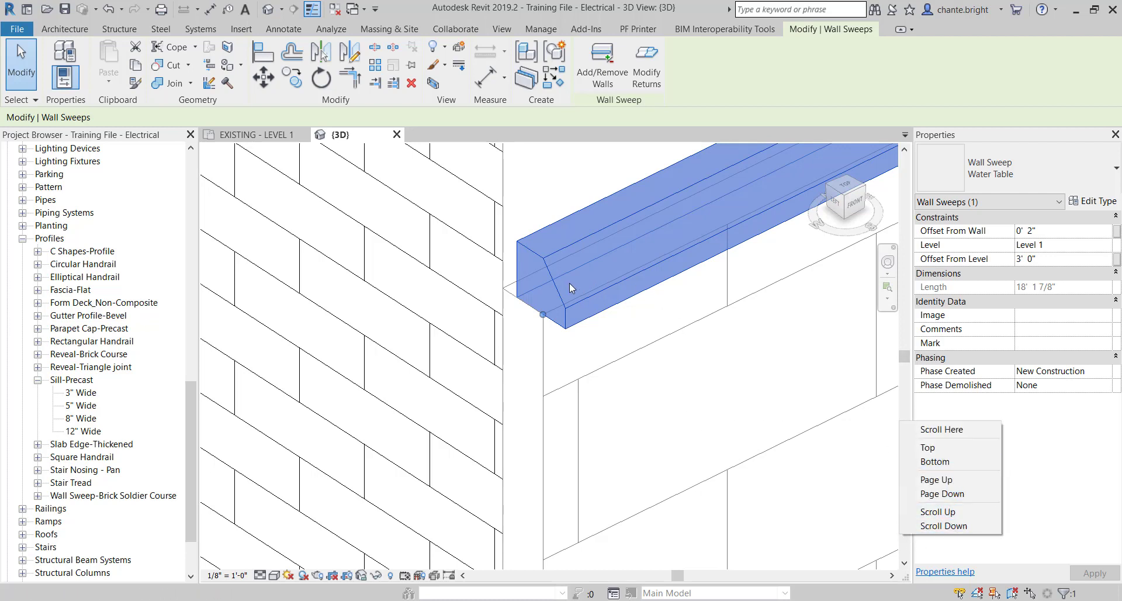
key("Escape")
key("Escape")
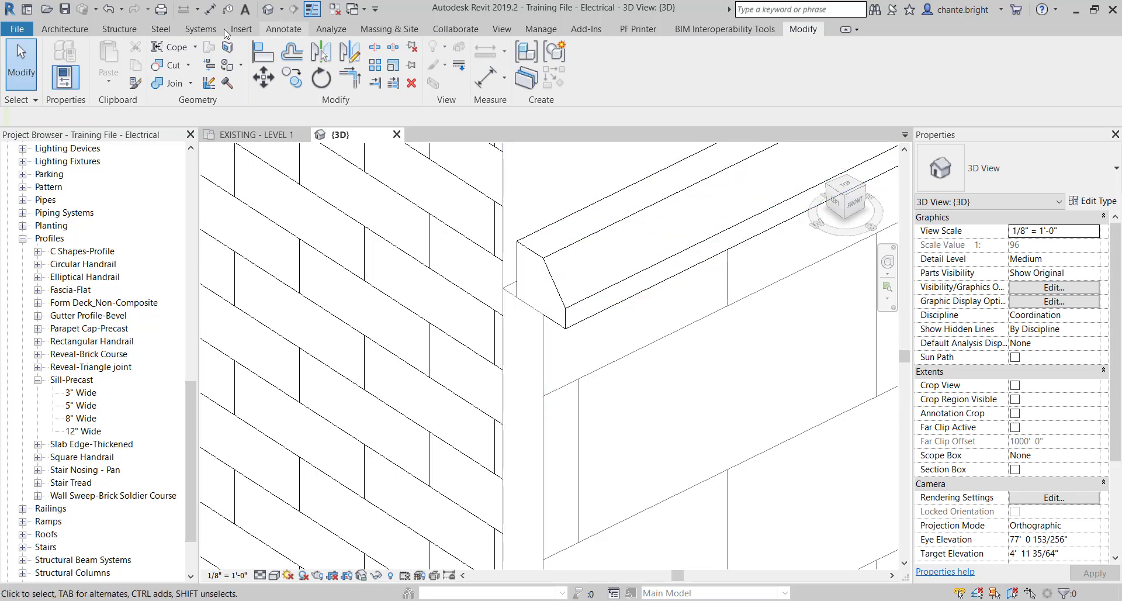
Align the back face of the Water Table sweep with the face of the building wall behind the veneer
left_click(260, 57)
scroll(491, 316, "down", 1)
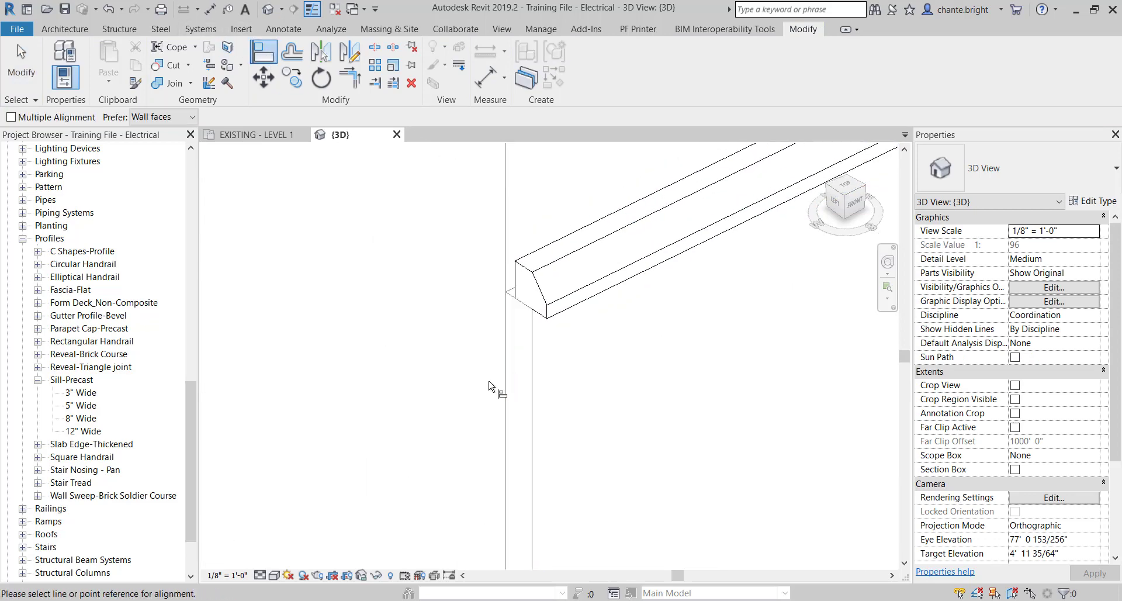
key("Escape")
scroll(343, 333, "down", 2)
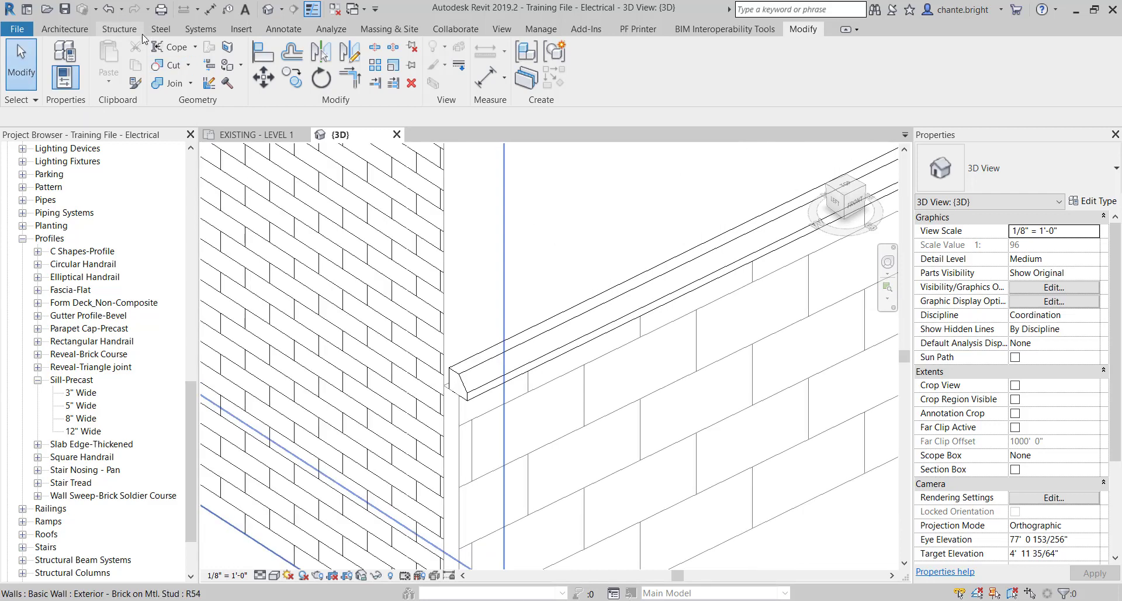
left_click(260, 57)
left_click(448, 292)
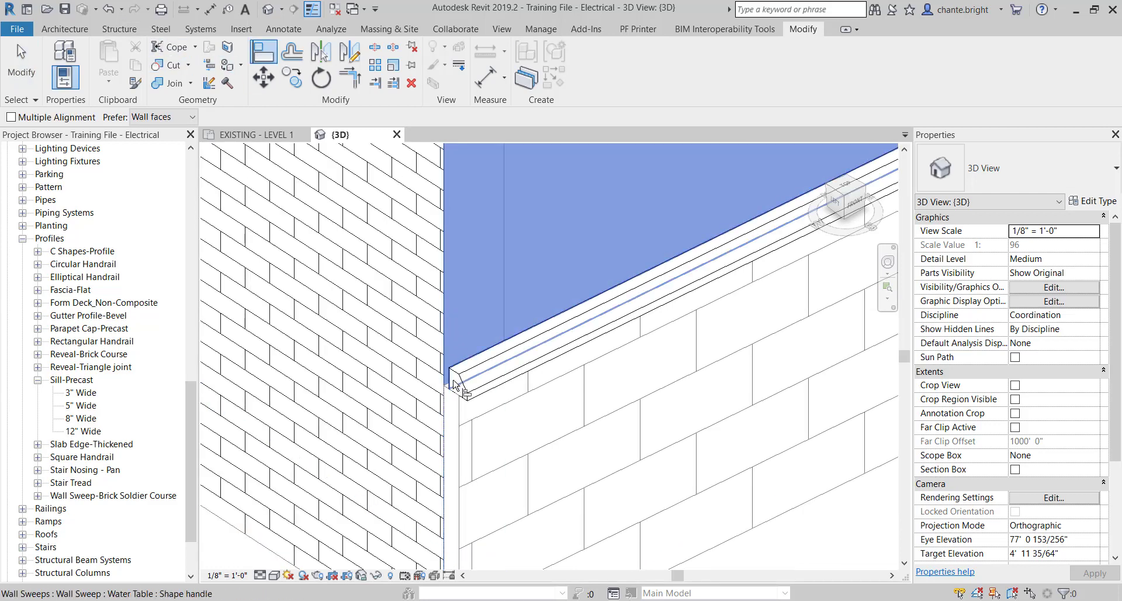
left_click(492, 386)
key("Escape")
scroll(625, 462, "down", 2)
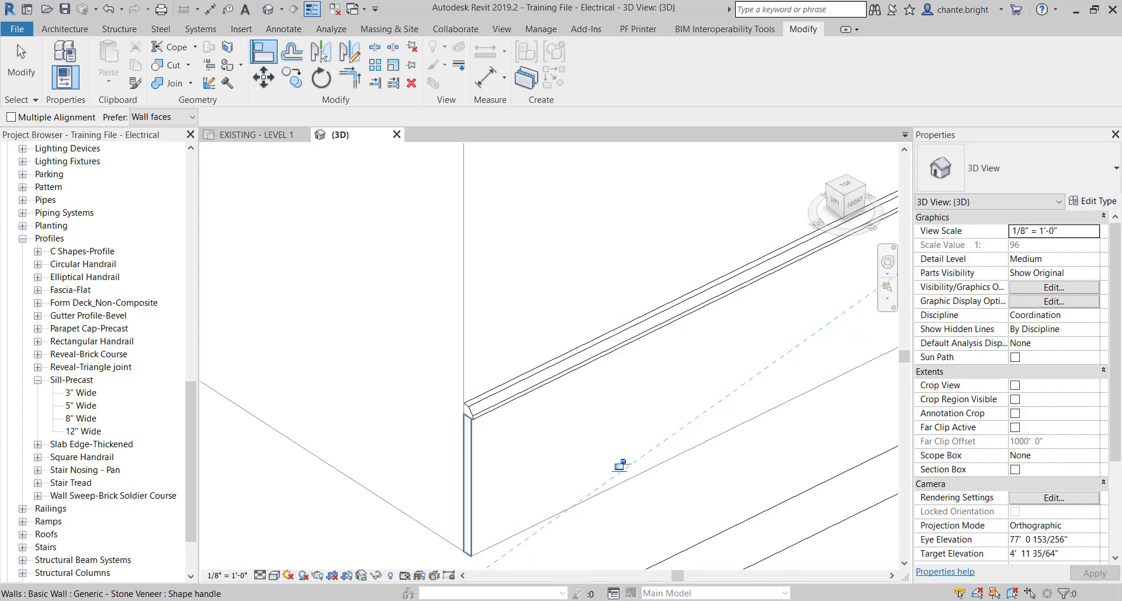
key("Escape")
scroll(509, 491, "down", 3)
scroll(608, 397, "down", 2)
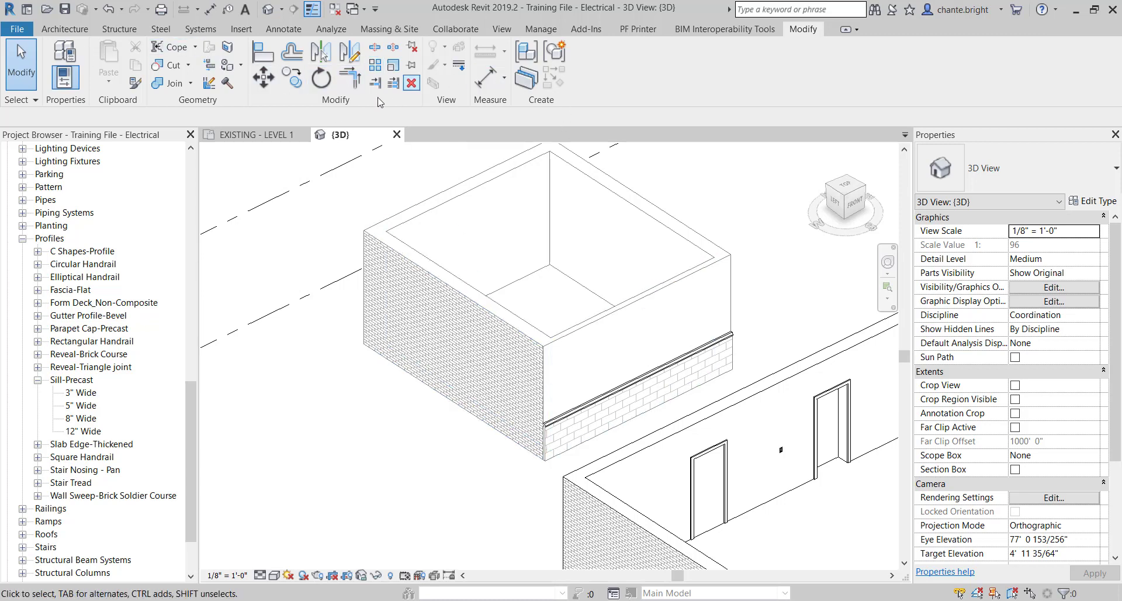
Switch to the EXISTING - LEVEL 1 floor plan and start a new wall with the Generic - Stone Veneer type
left_click(290, 135)
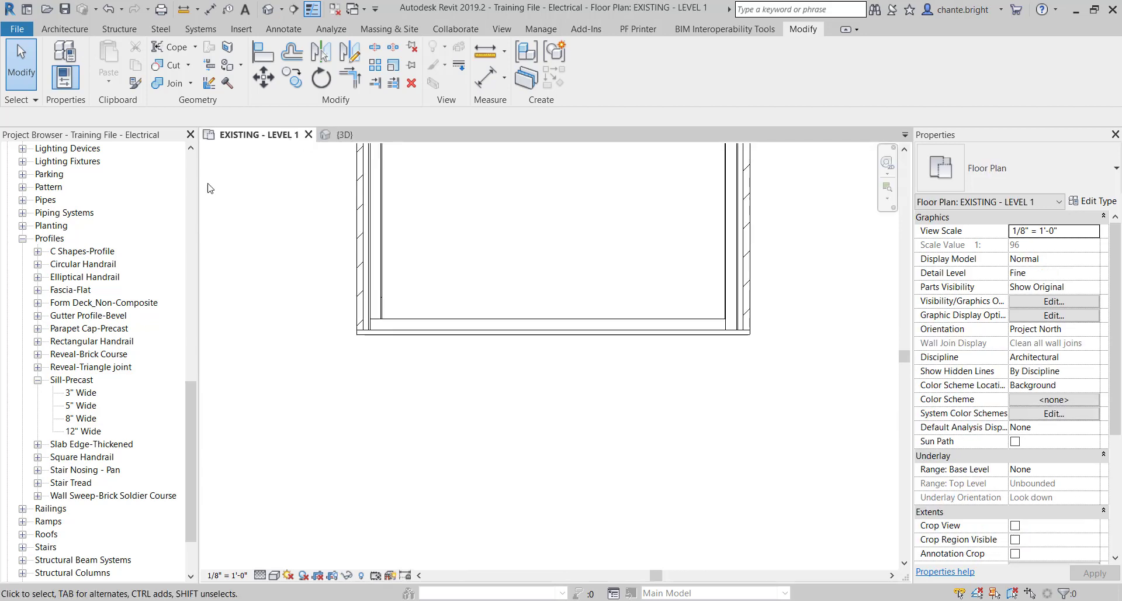
left_click(64, 29)
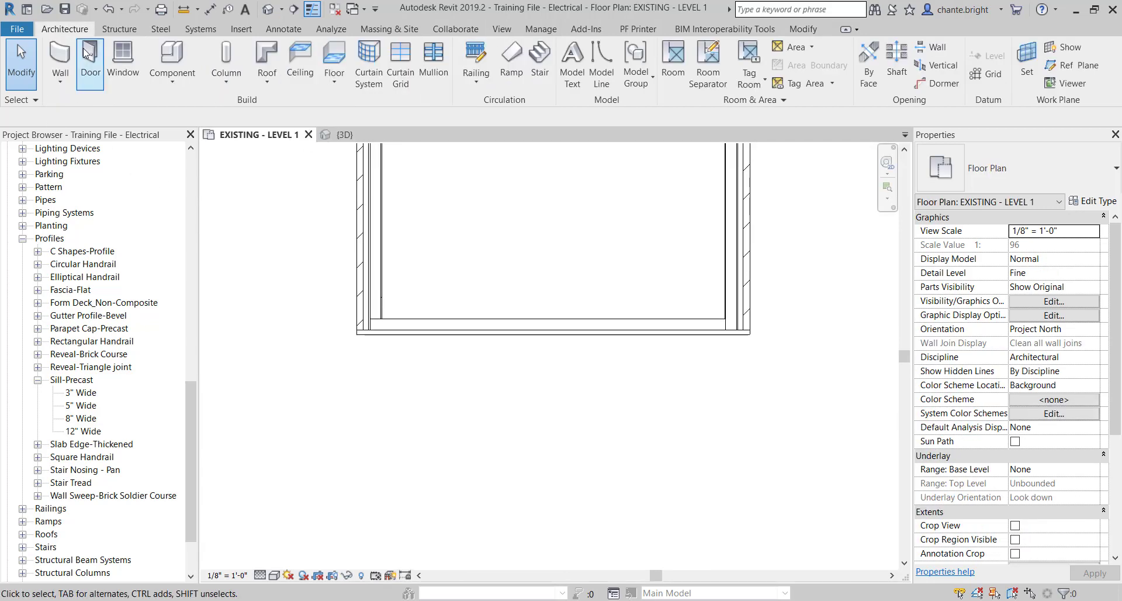
left_click(65, 63)
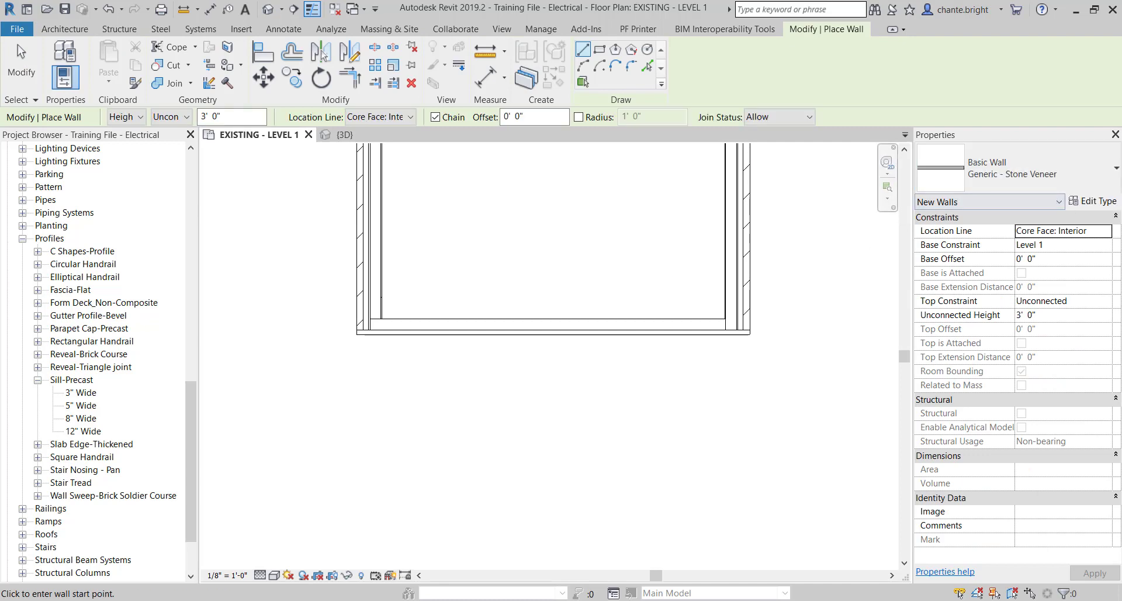
left_click(1063, 190)
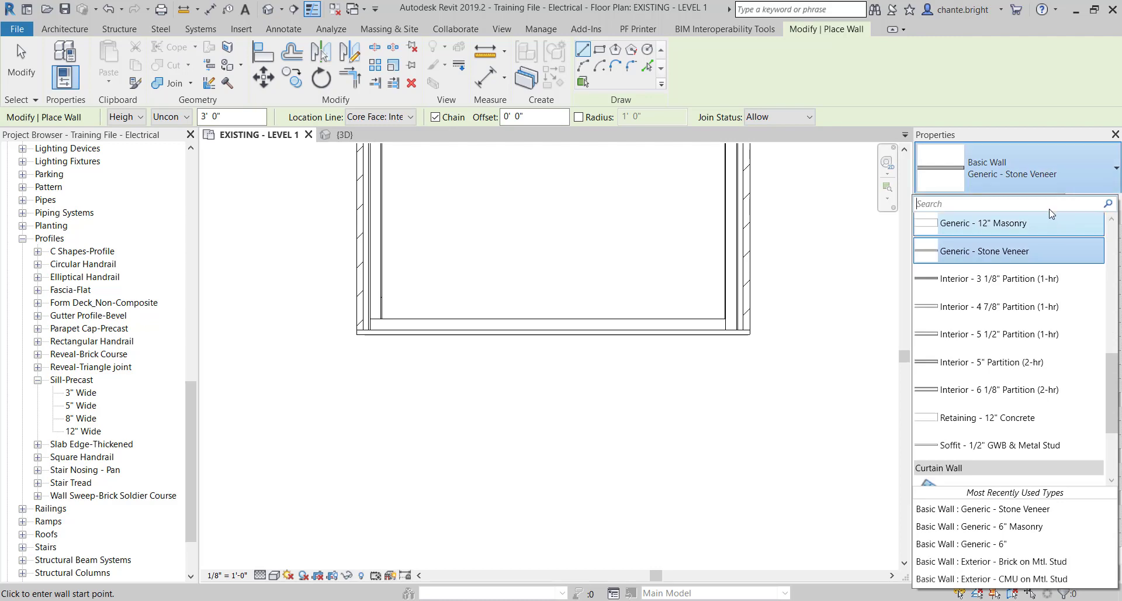
left_click(1041, 180)
Duplicate the Generic - Stone Veneer wall type as Generic - Siding 6" horizontal
left_click(1091, 201)
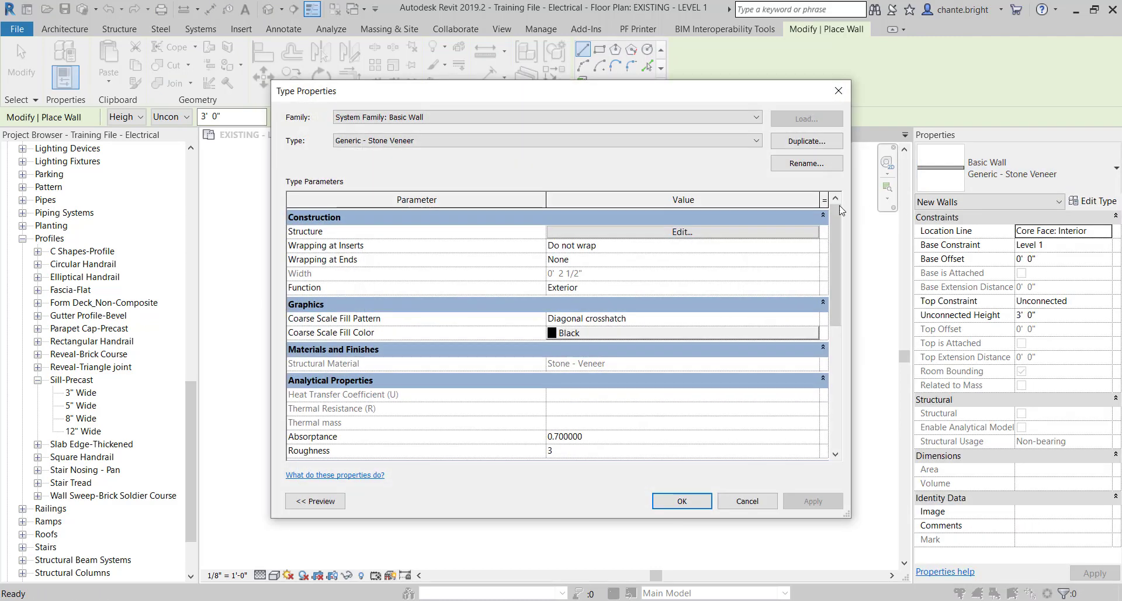
left_click(798, 144)
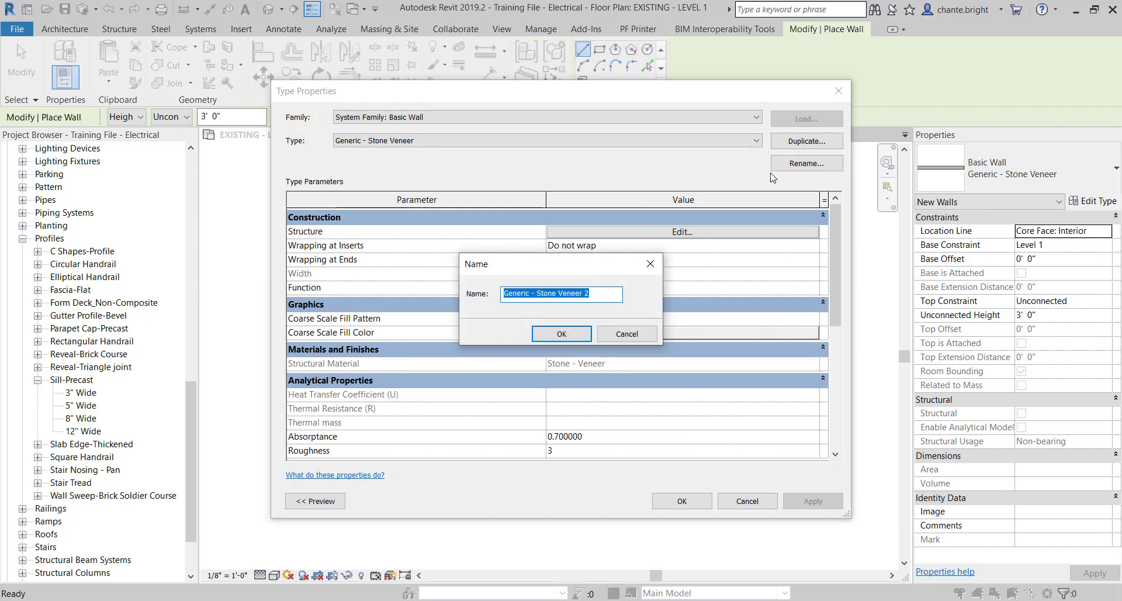
left_click(610, 295)
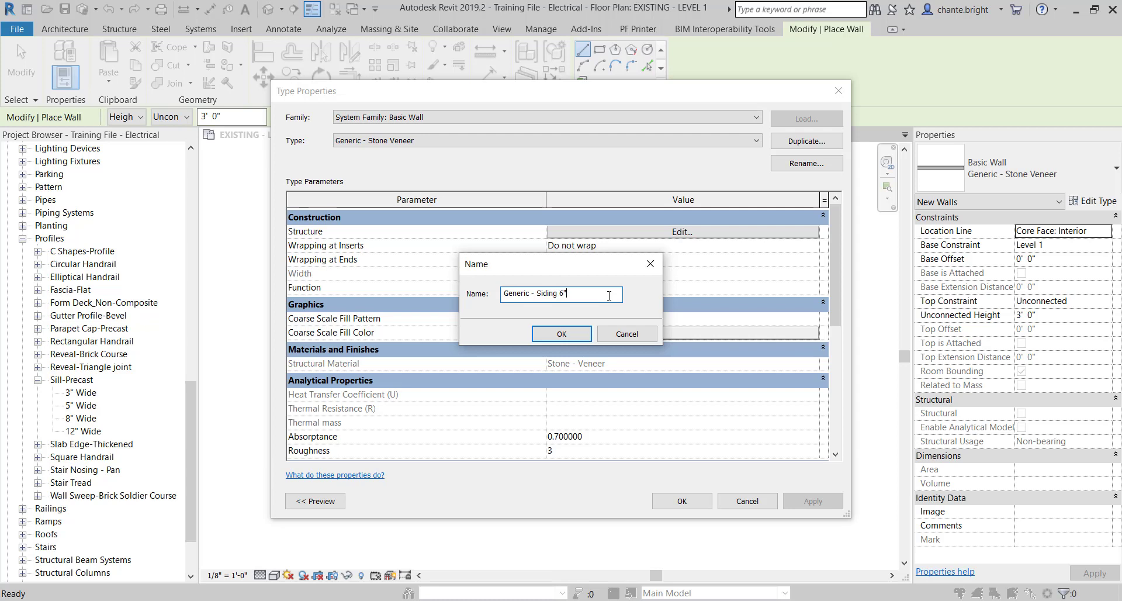
type("horizontal")
key("Return")
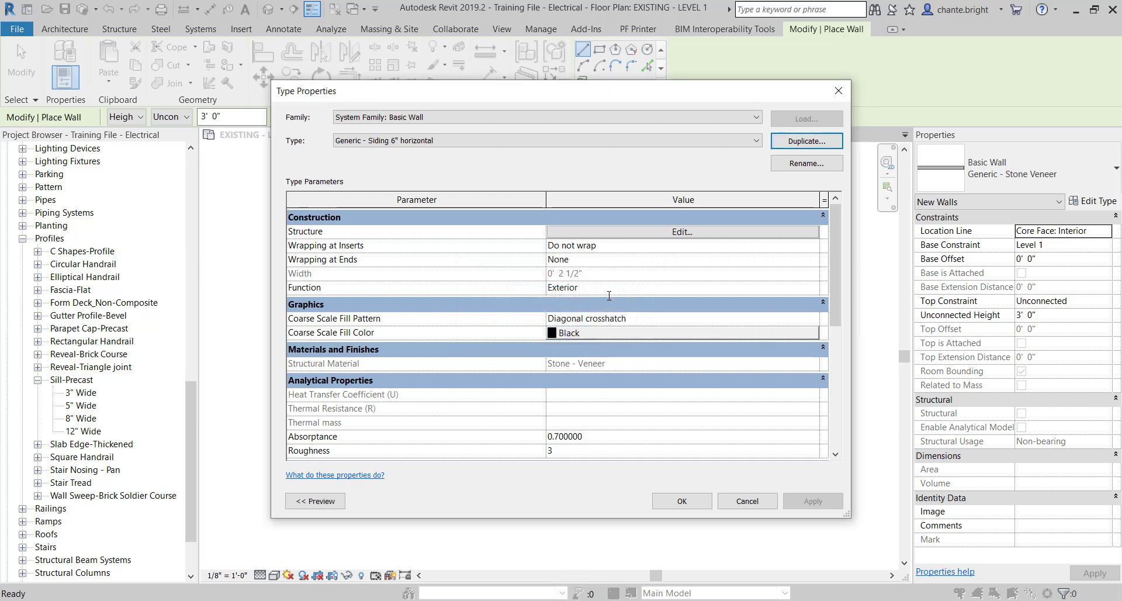
For the new wall type's structure layer, search the material browser for siding and create a new material
left_click(629, 233)
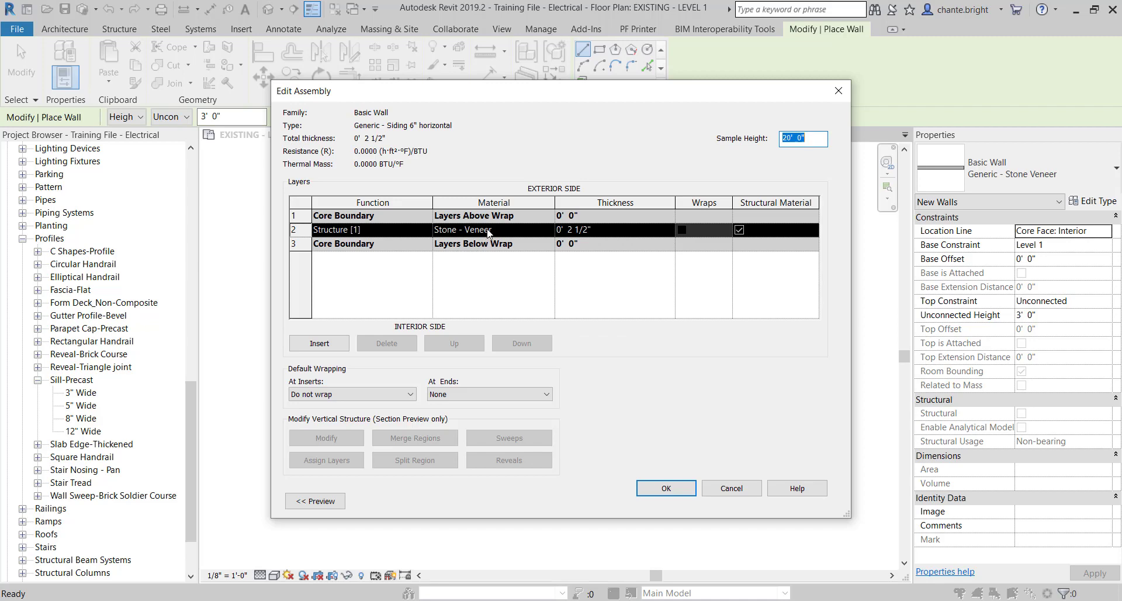
left_click(537, 228)
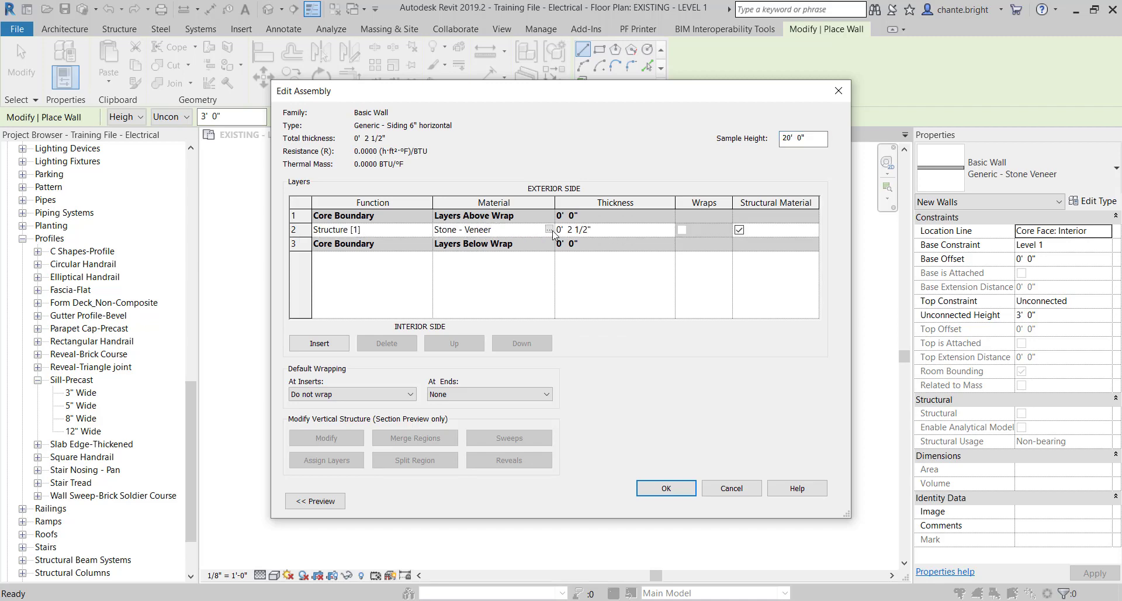
left_click(549, 230)
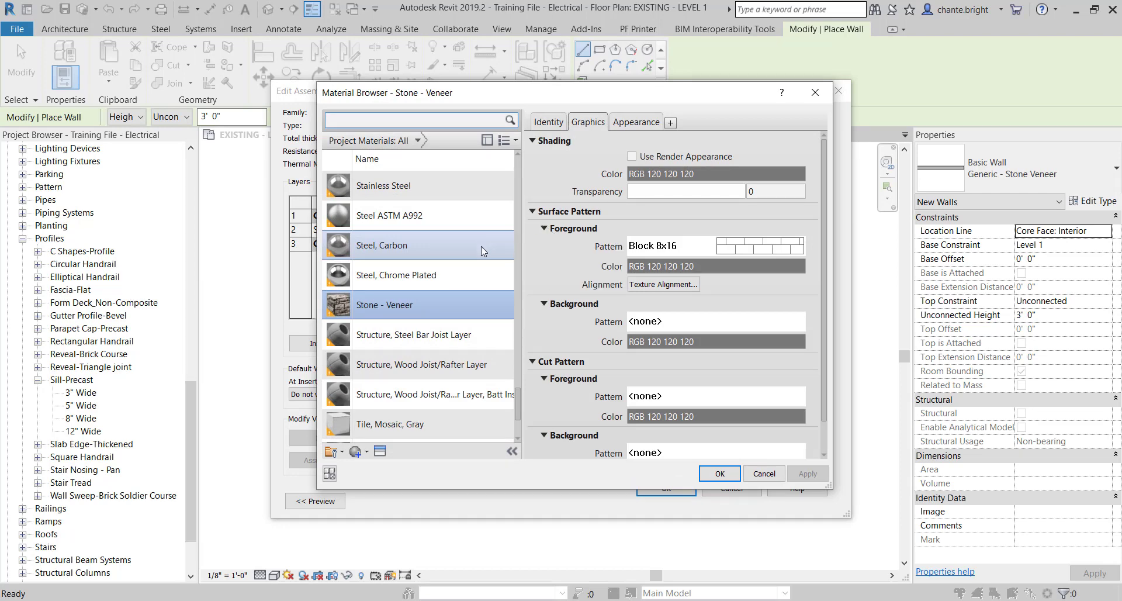
type("siding")
key("Return")
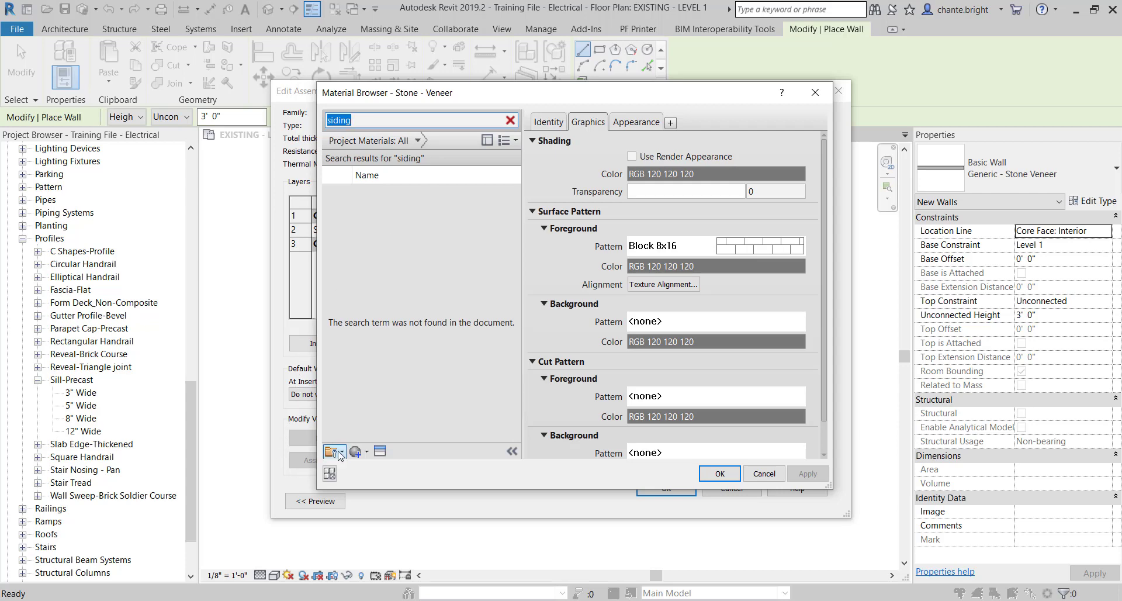
left_click(366, 453)
left_click(368, 469)
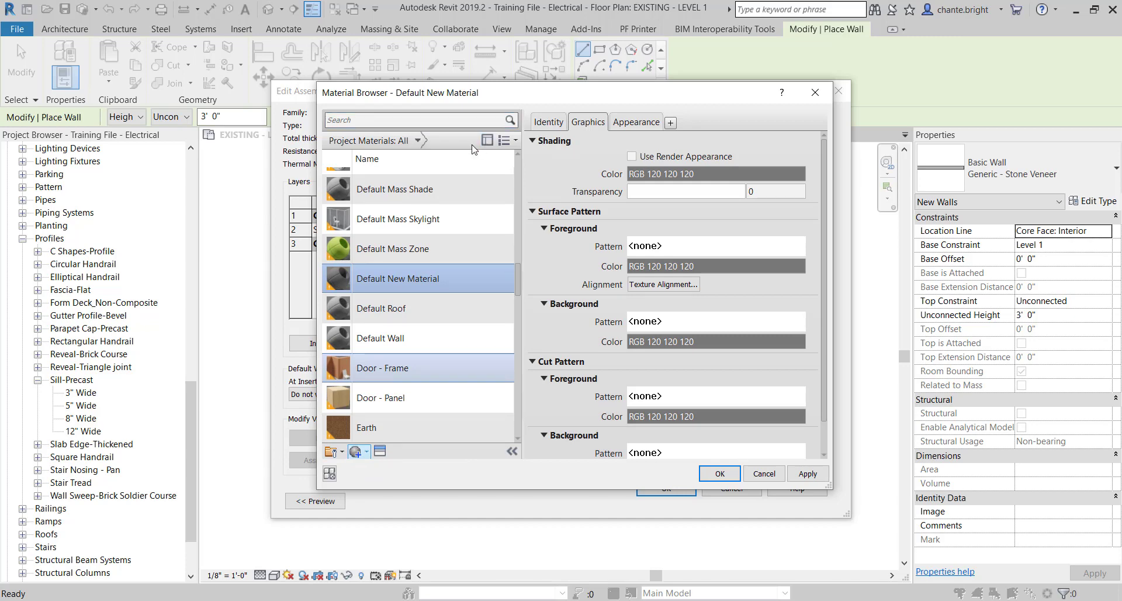
Name the new material Siding - 6" horizontal and set its class to Miscellaneous
scroll(476, 292, "up", 1)
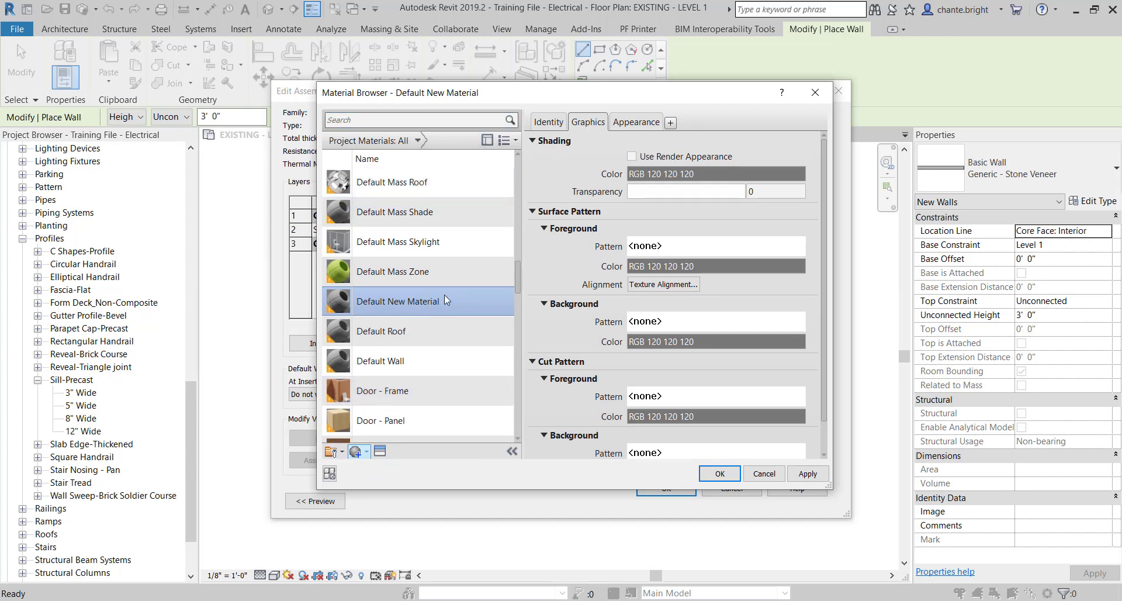
left_click(553, 123)
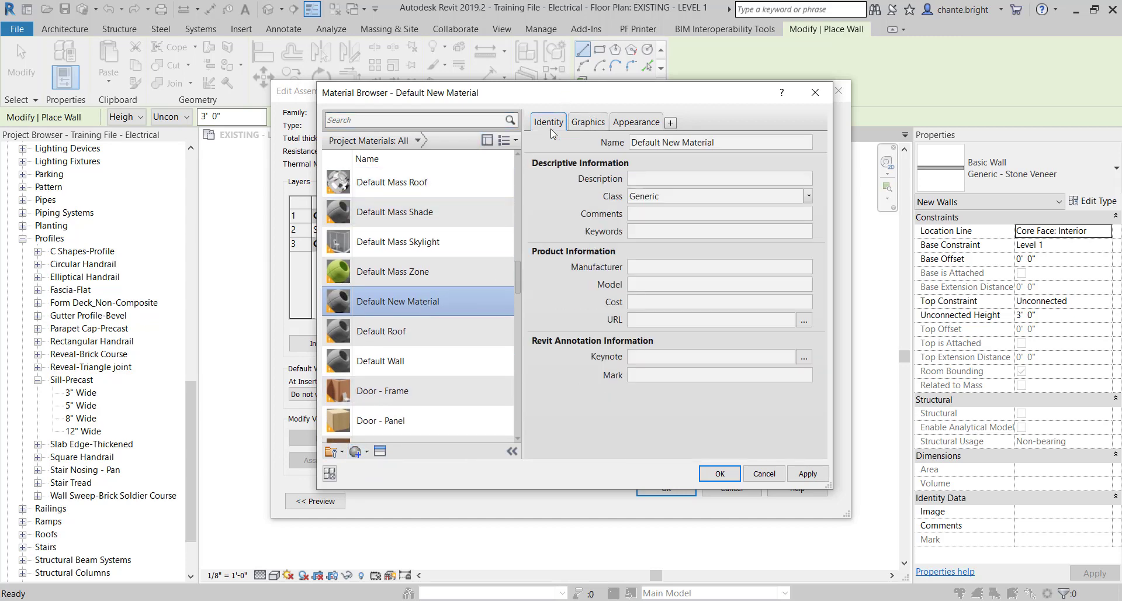
triple_click(734, 140)
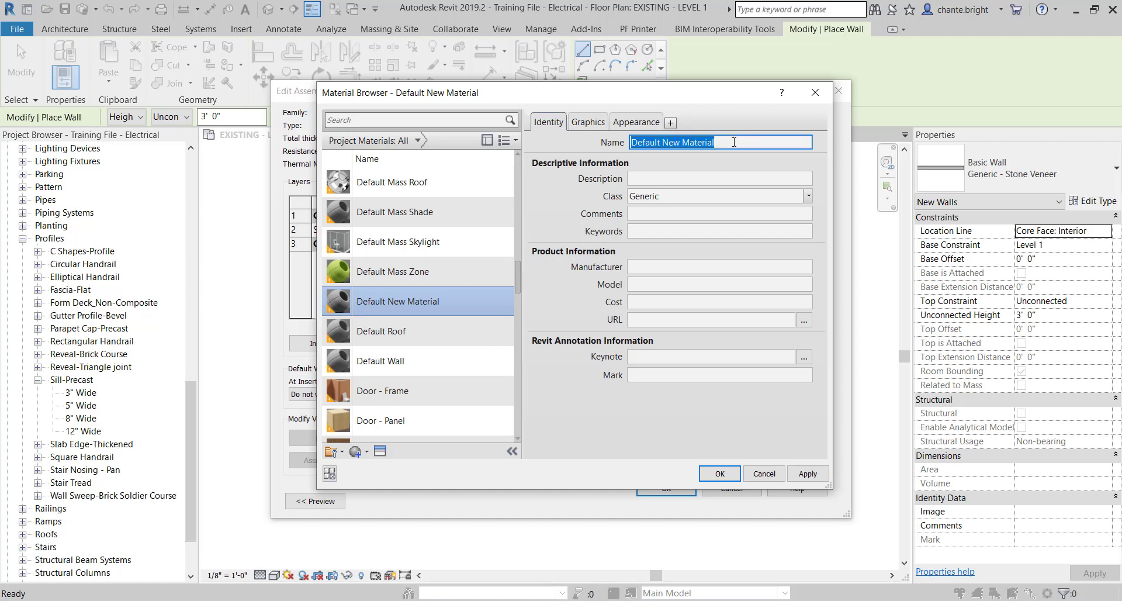
type("Siding - 6\" horizontal")
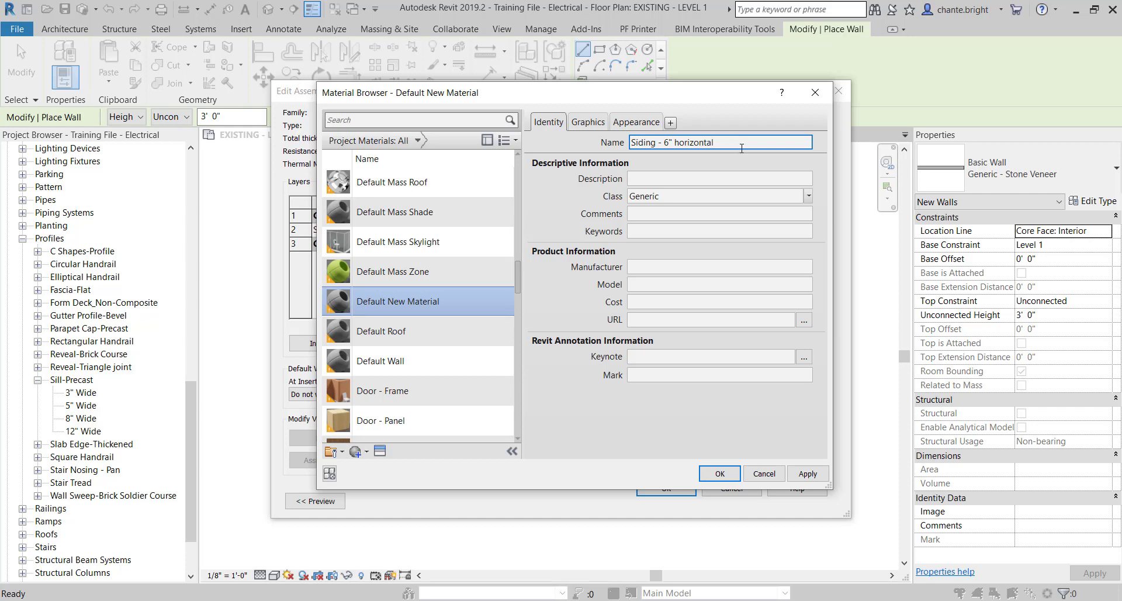
left_click(808, 196)
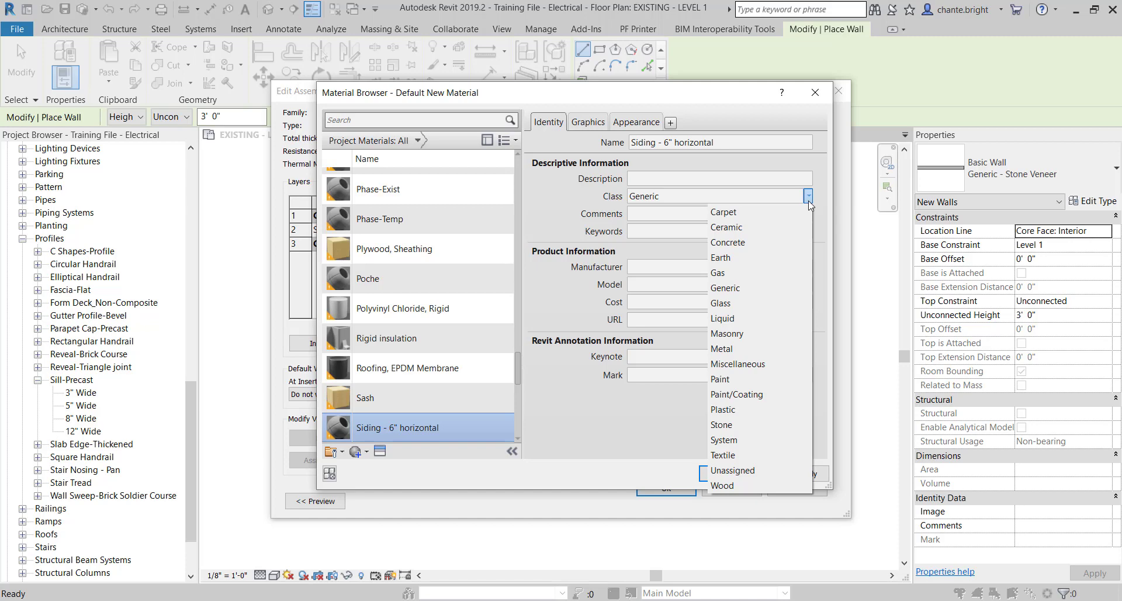
left_click(759, 363)
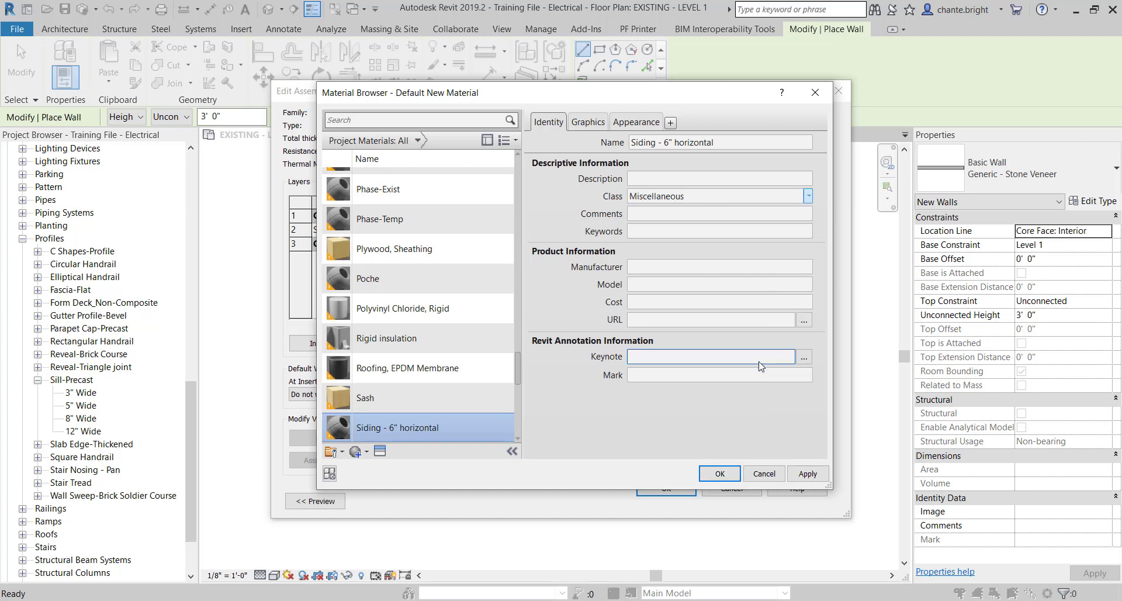
Assign the 6" Parallel model pattern as the siding material's foreground surface pattern
left_click(593, 125)
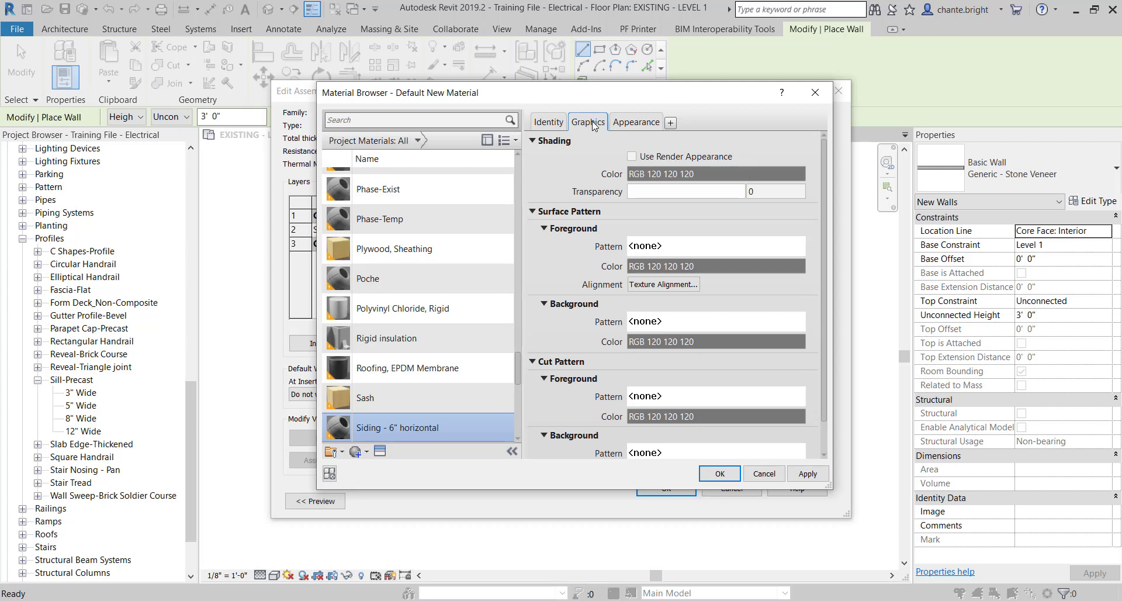
left_click(515, 140)
left_click(676, 246)
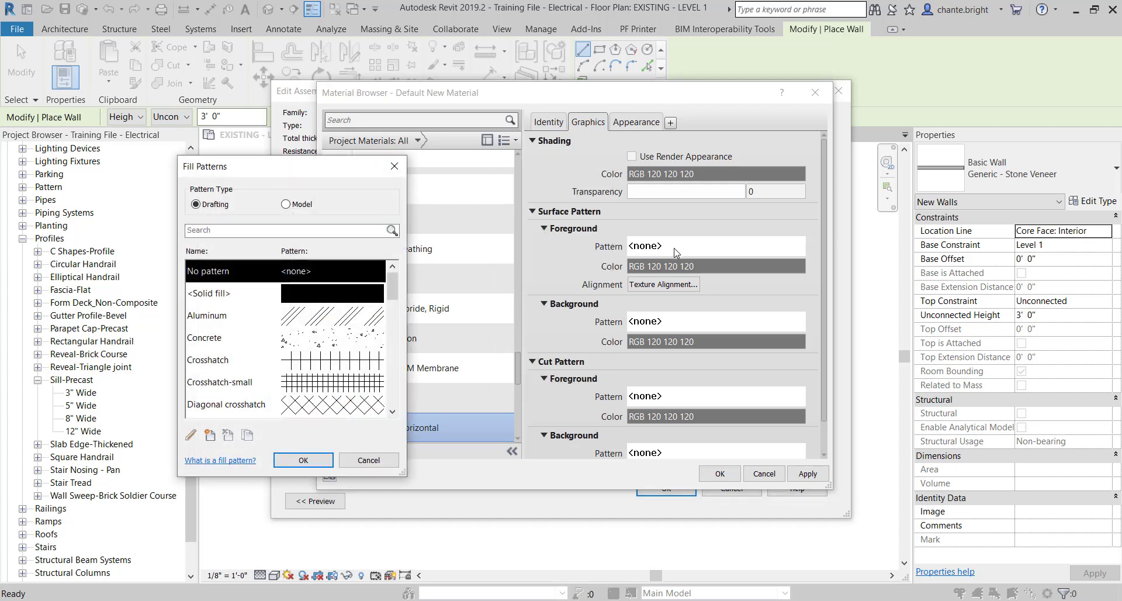
left_click(290, 207)
scroll(294, 315, "down", 4)
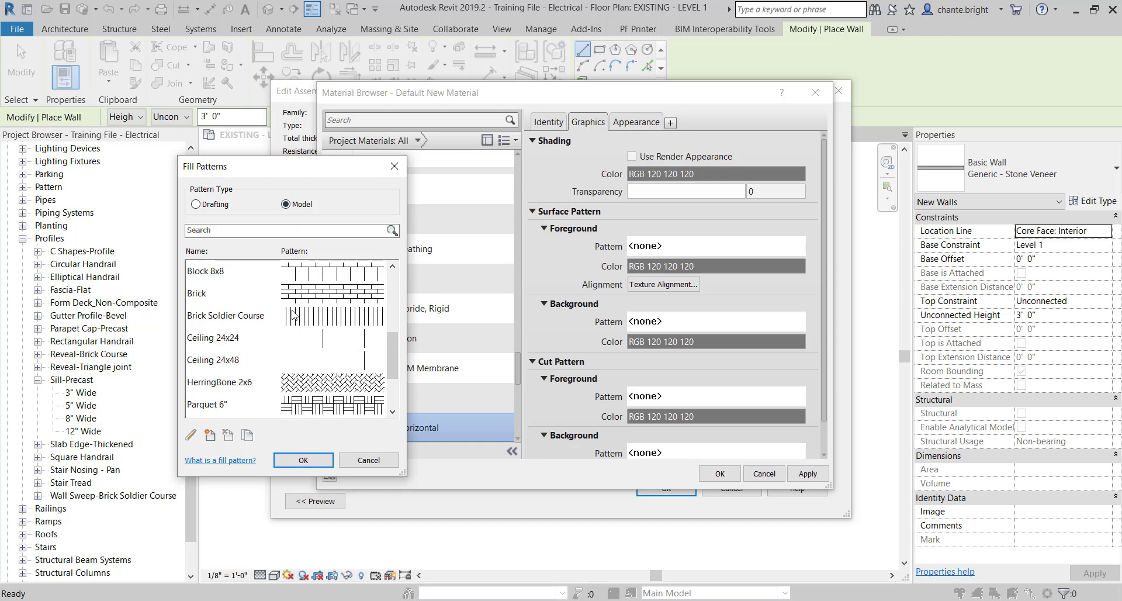
scroll(294, 316, "up", 4)
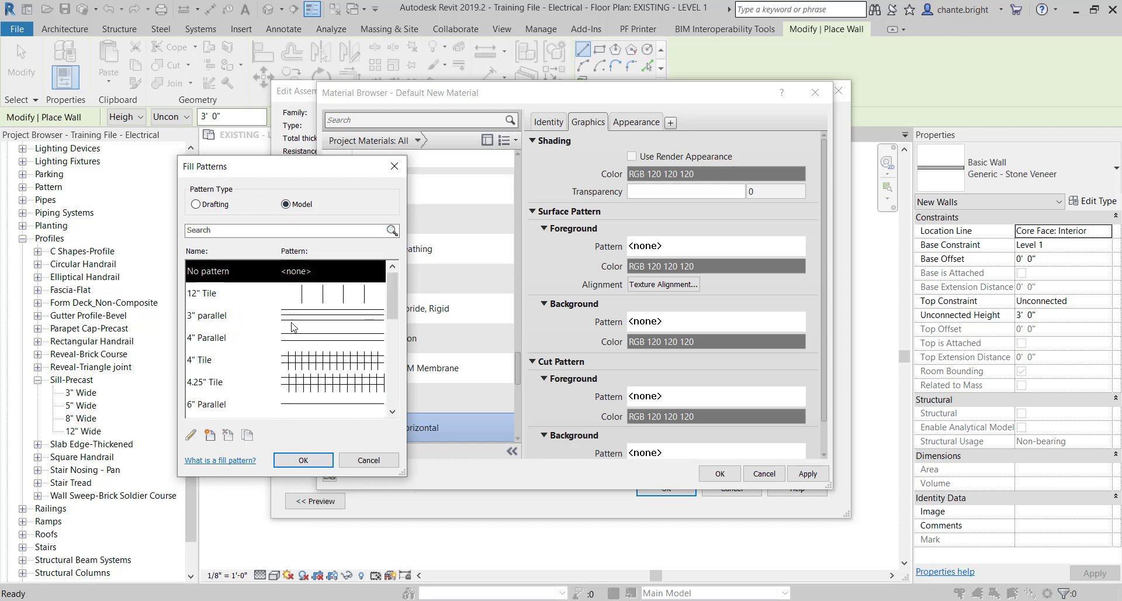
scroll(288, 360, "down", 5)
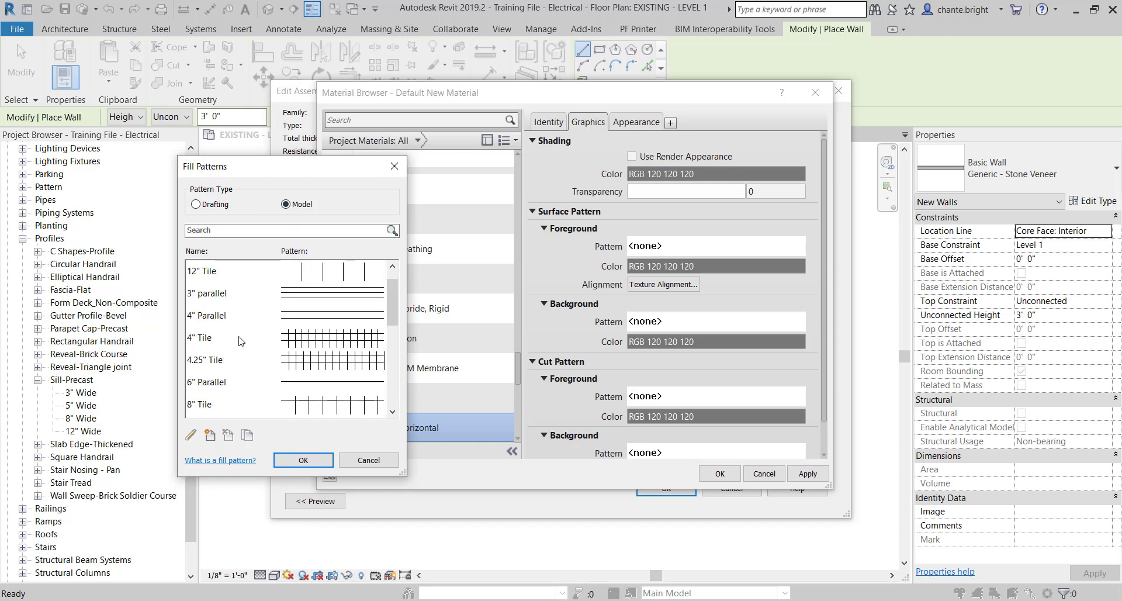
left_click(222, 386)
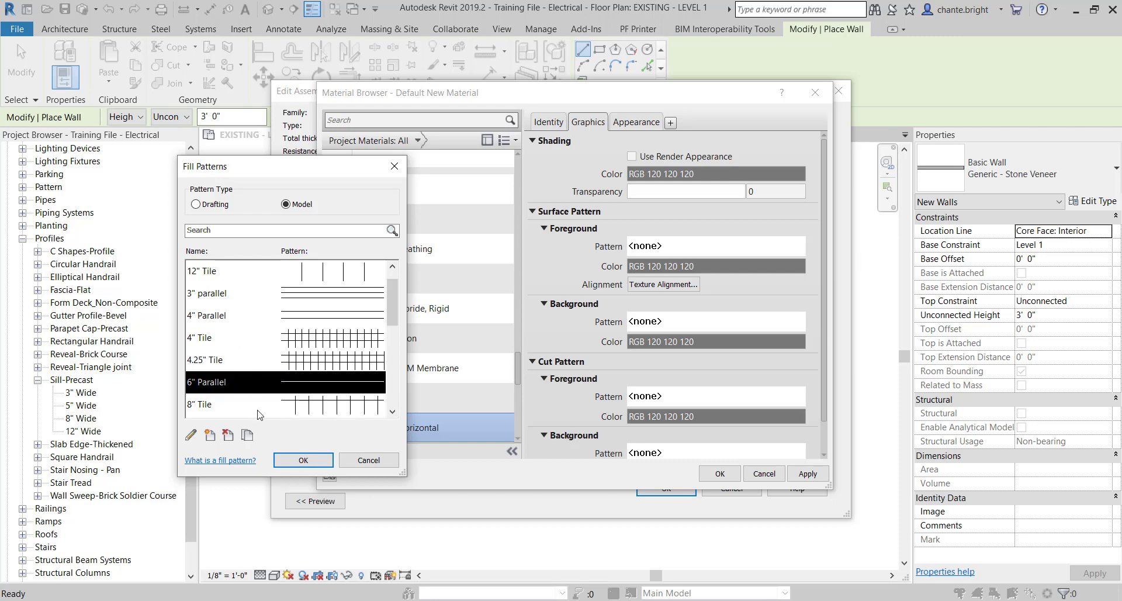
left_click(304, 461)
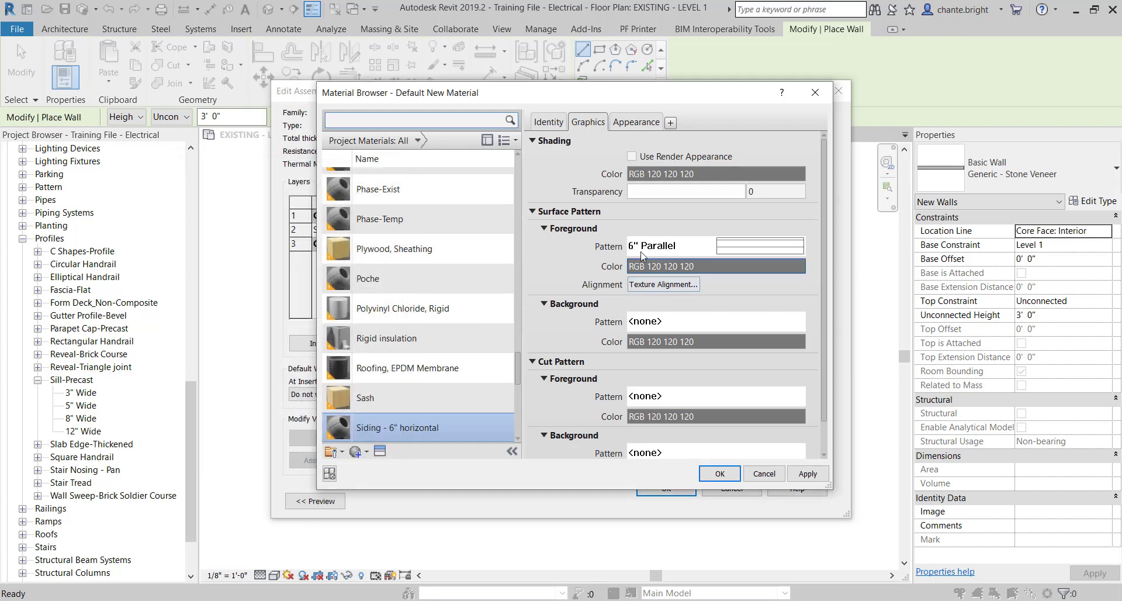
Start replacing the siding material's appearance asset, searching for siding and showing the Siding category of the Appearance Library
left_click(643, 124)
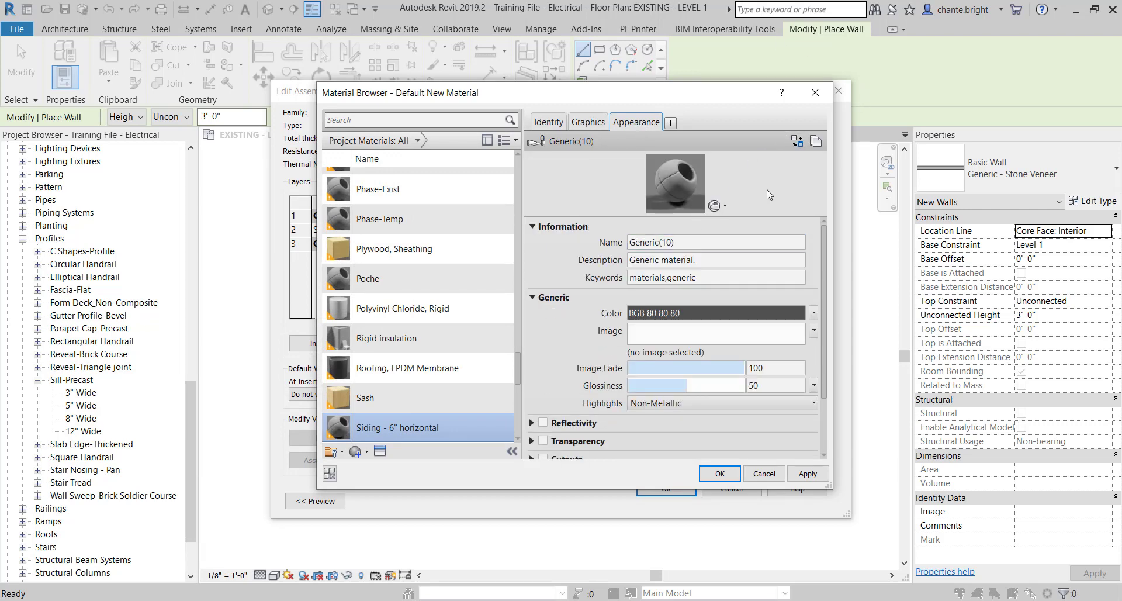
left_click(796, 142)
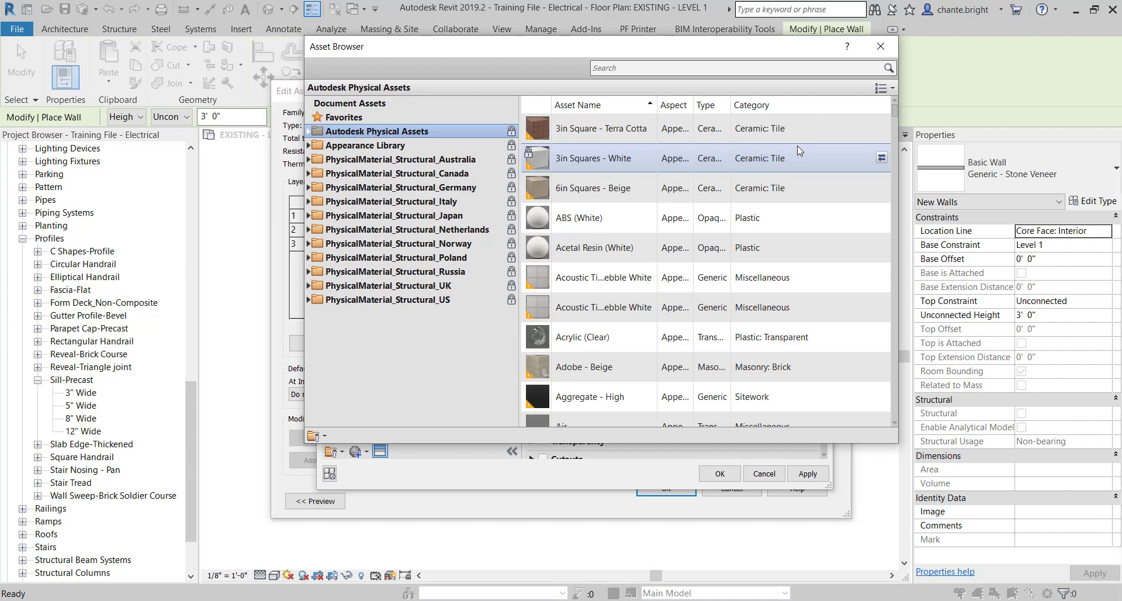
left_click(628, 68)
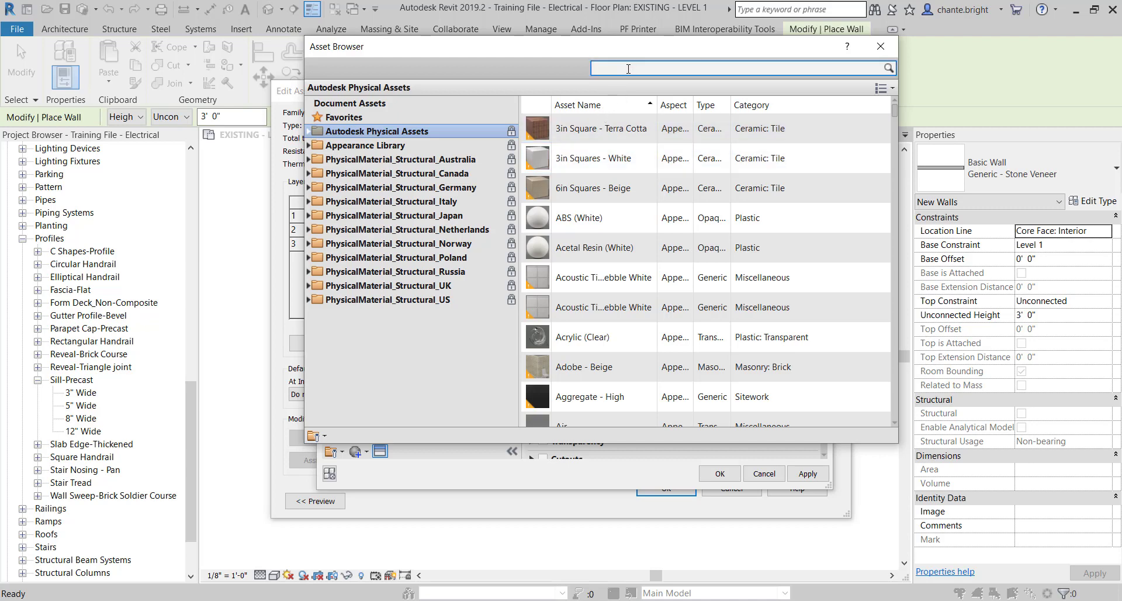
type("siding")
key("Return")
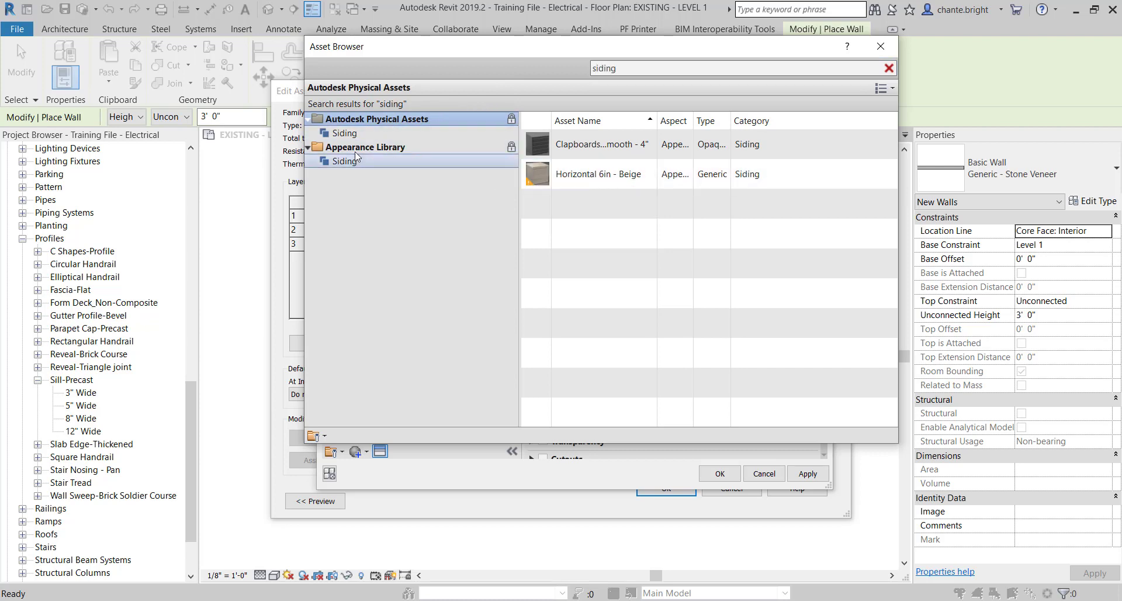
left_click(377, 163)
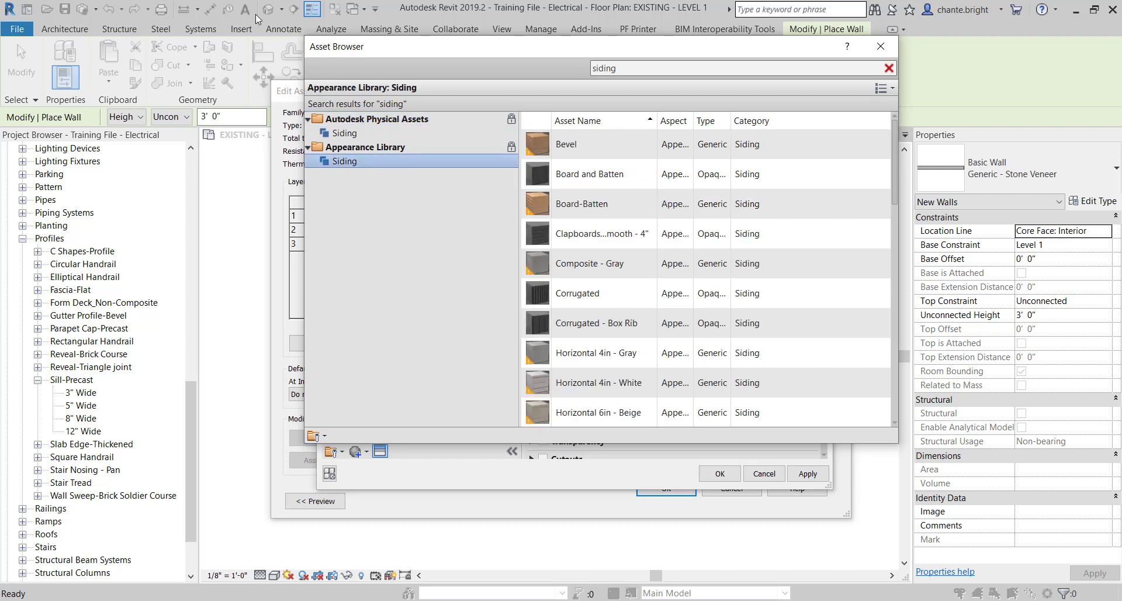
Replace the material's appearance with the Horizontal 6in - Beige asset and accept the new siding wall type's properties
scroll(639, 298, "down", 10)
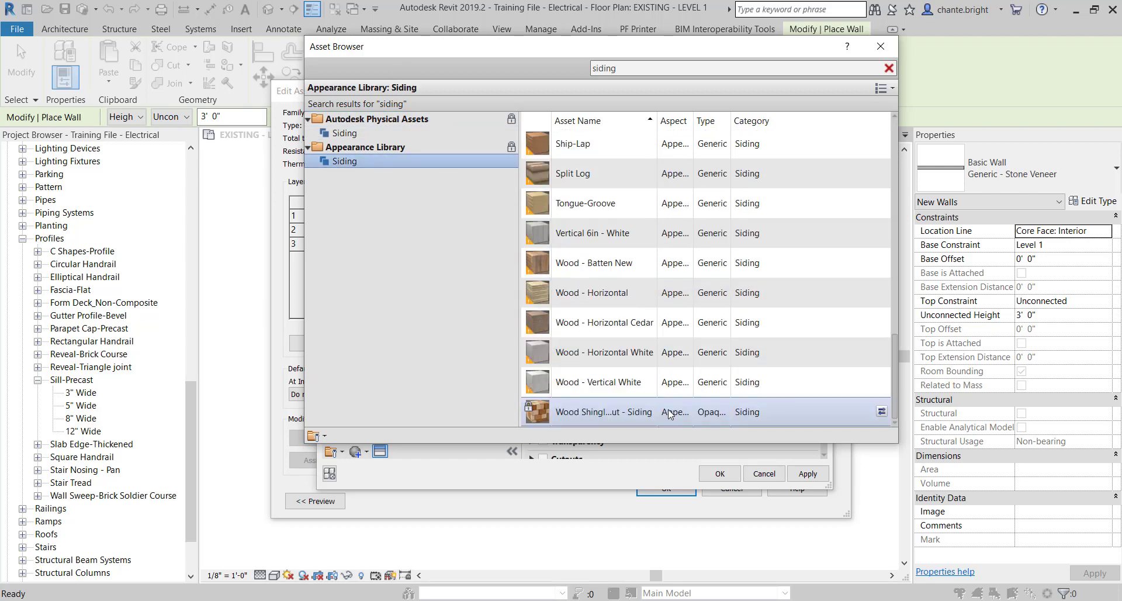
scroll(667, 372, "up", 10)
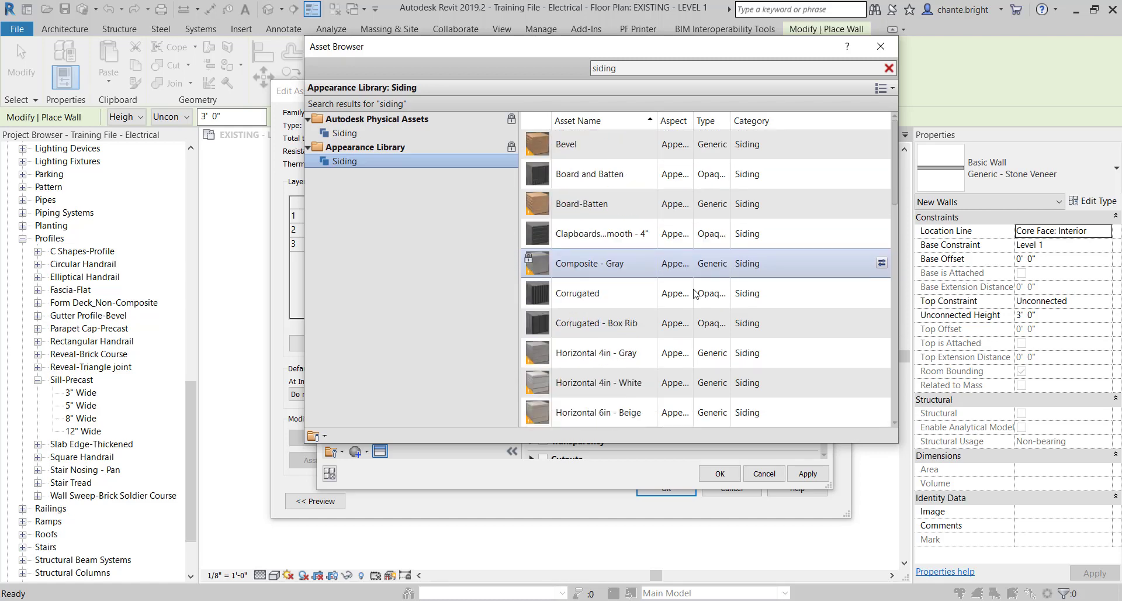
scroll(646, 385, "down", 2)
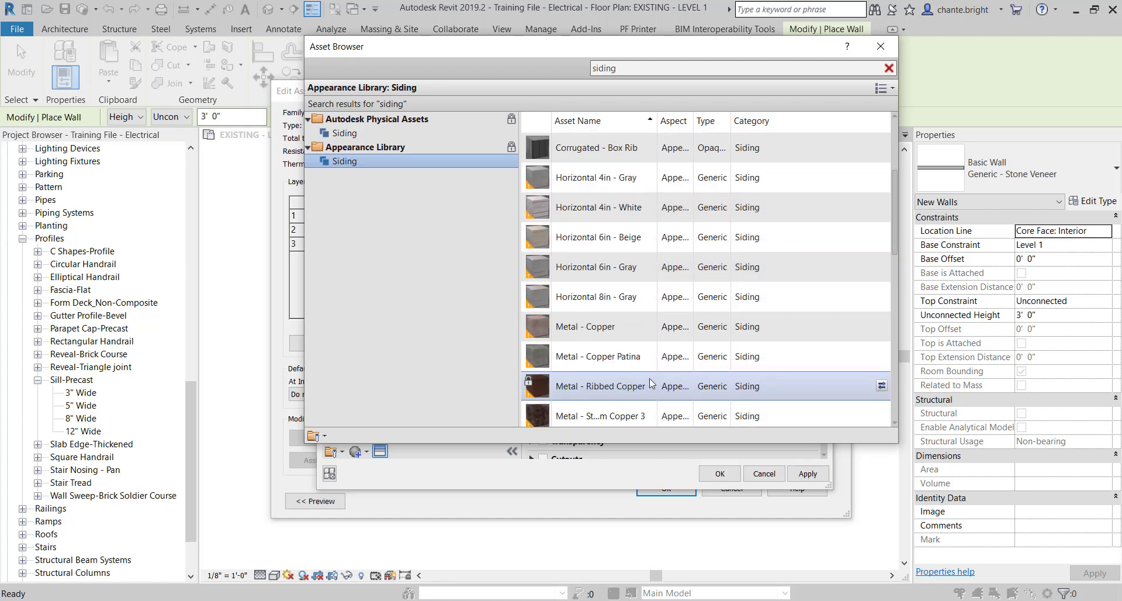
scroll(602, 210, "up", 2)
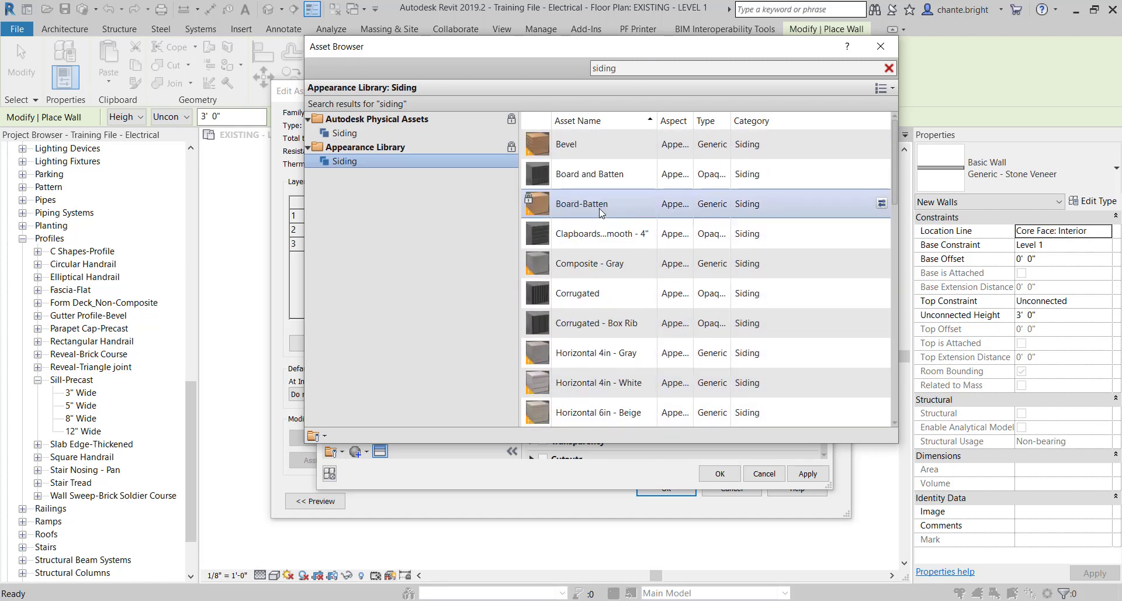
scroll(612, 219, "down", 5)
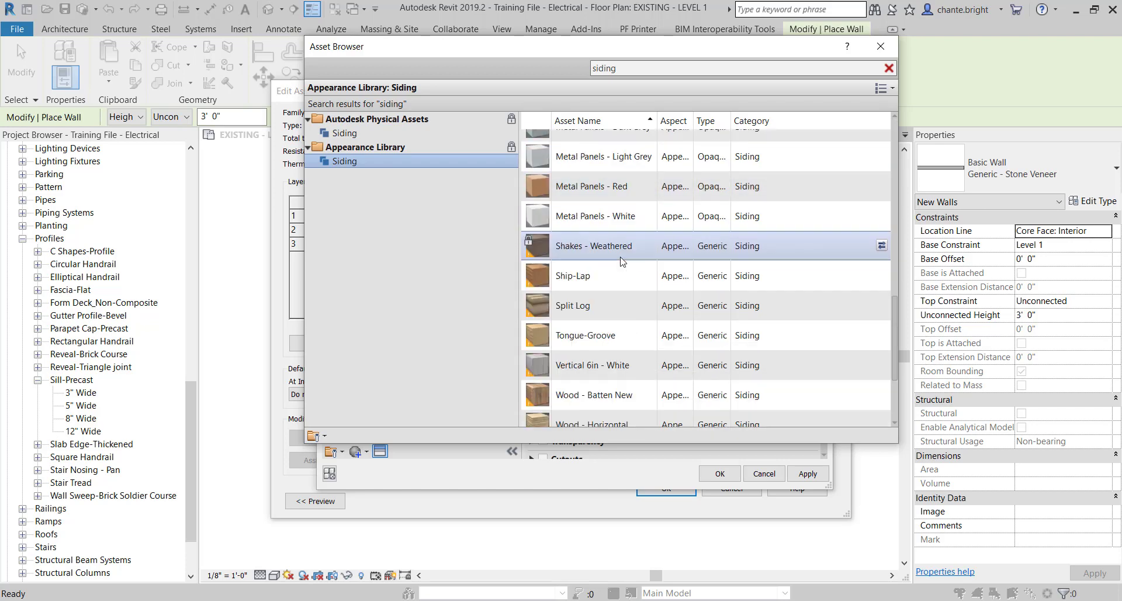
scroll(622, 257, "down", 2)
scroll(637, 252, "up", 7)
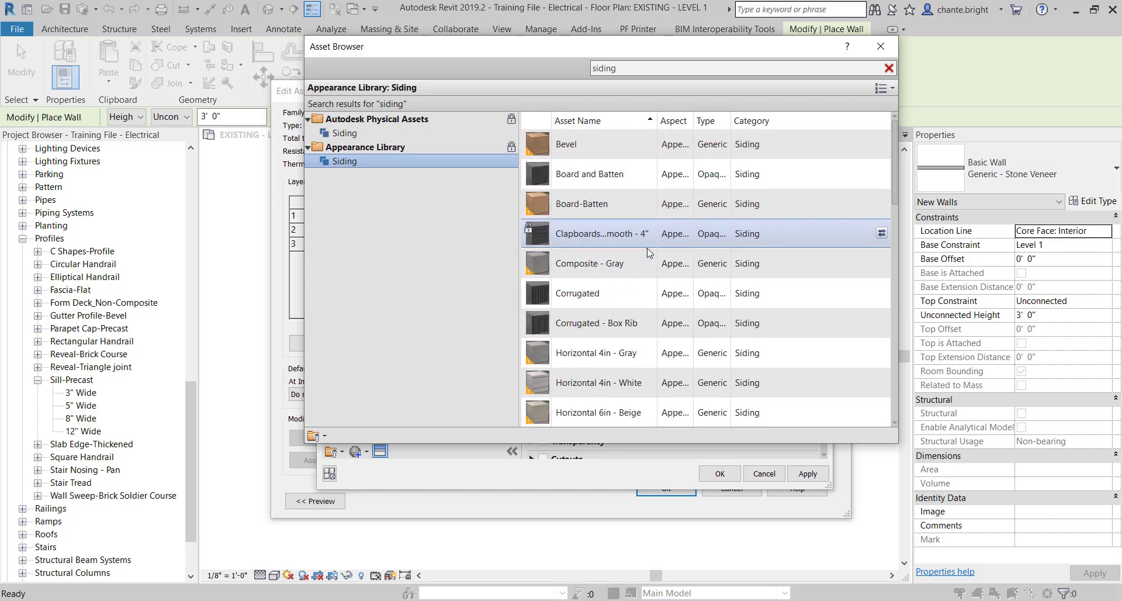
scroll(648, 250, "down", 5)
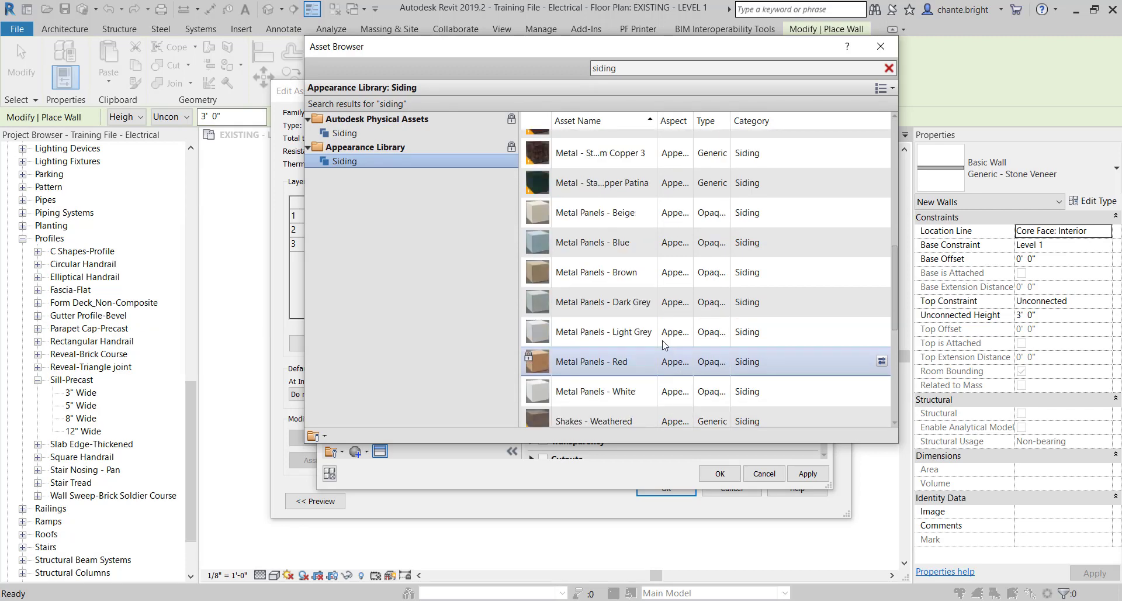
scroll(642, 329, "up", 3)
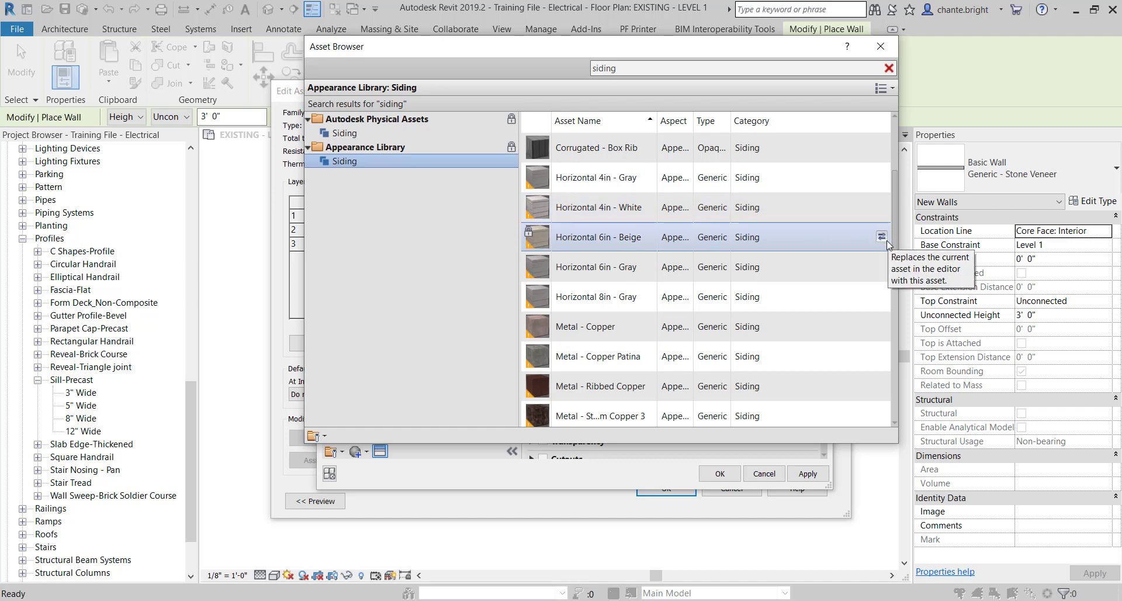
scroll(819, 175, "up", 1)
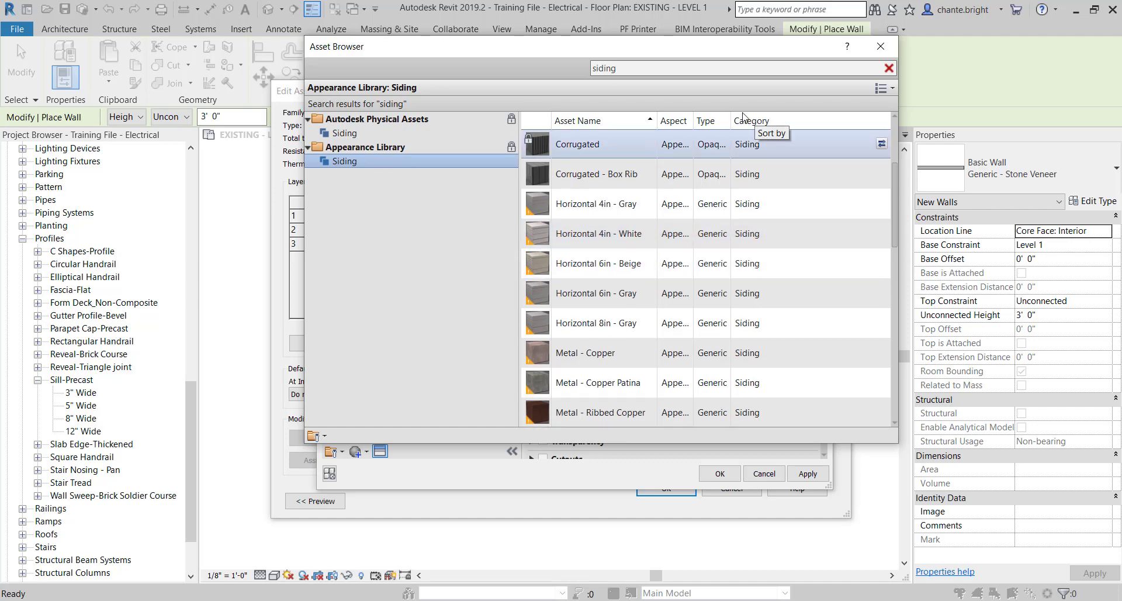
left_click(880, 46)
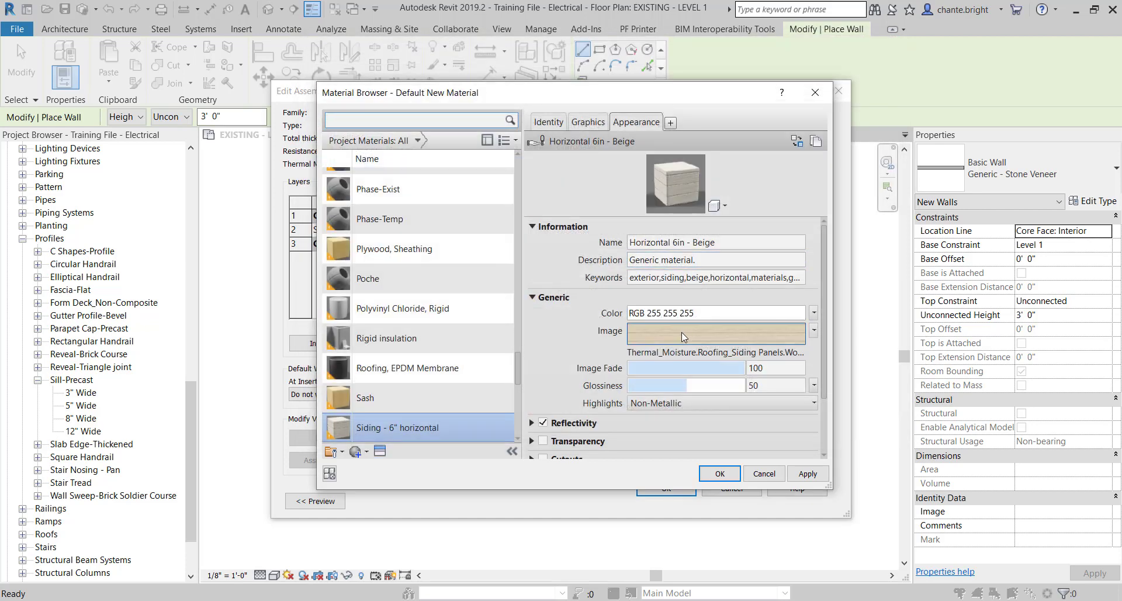
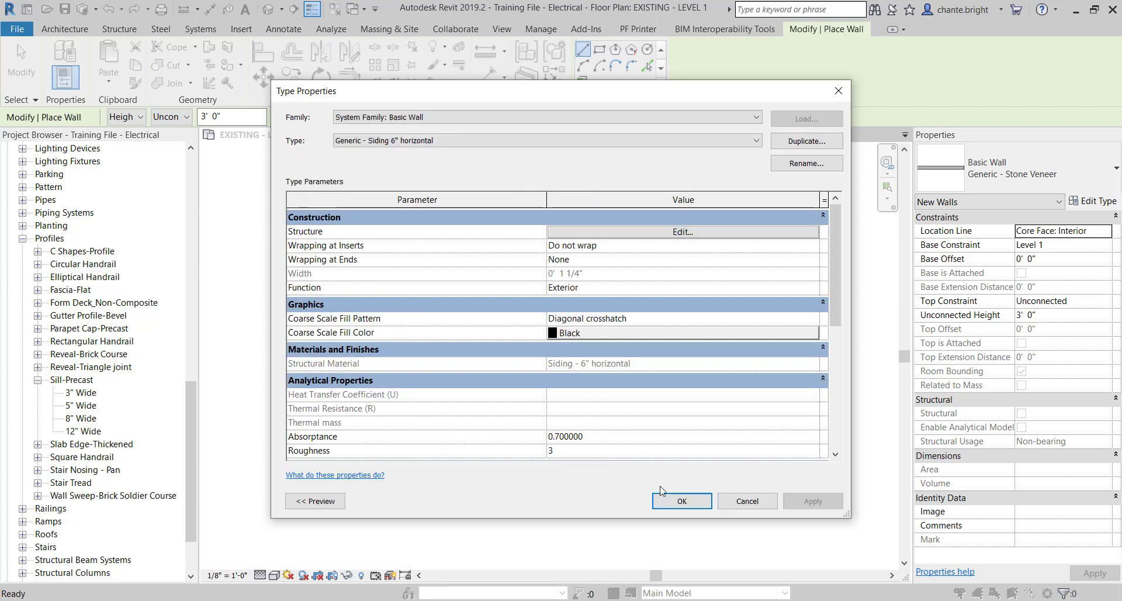
left_click(701, 501)
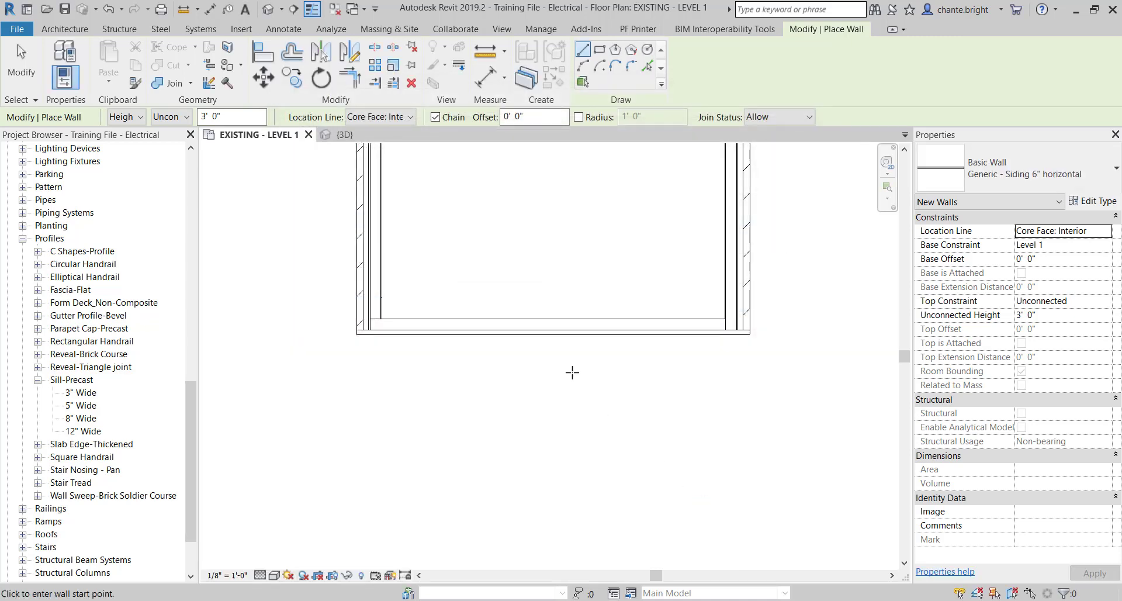
Set the top constraint of the new siding wall to Up to level: Level 2
scroll(527, 376, "up", 3)
scroll(687, 407, "down", 1)
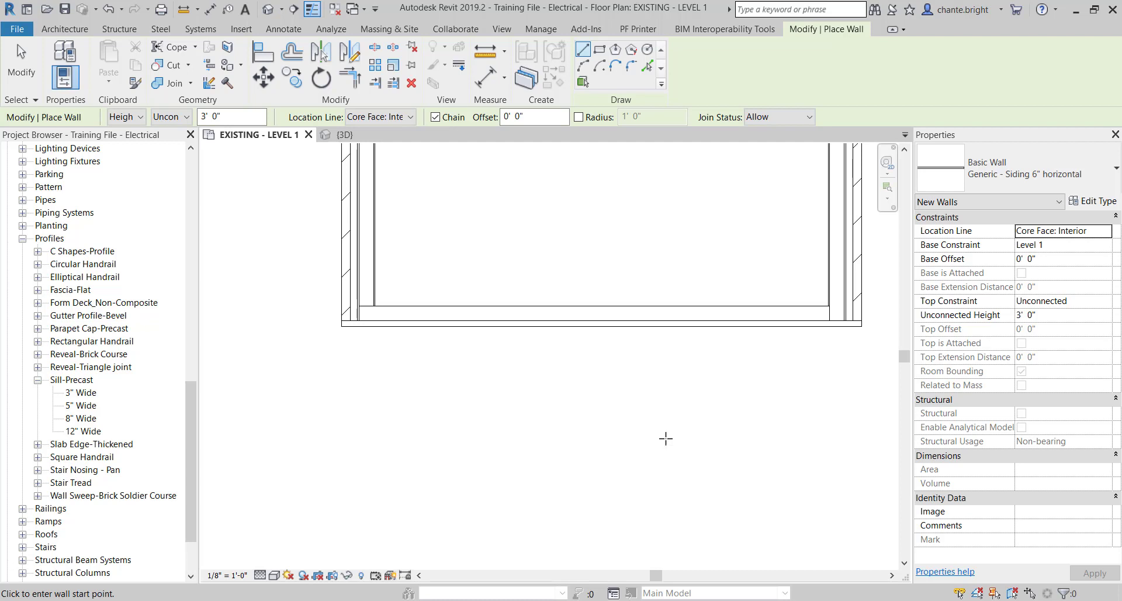
left_click(1093, 301)
left_click(1105, 301)
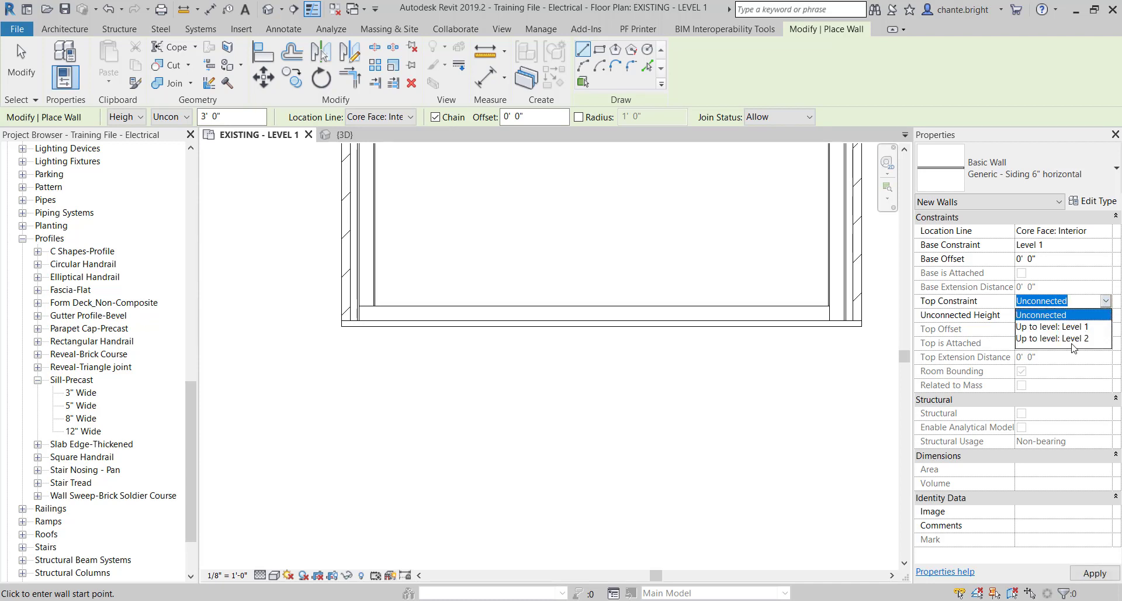
left_click(1073, 339)
Set the base offset of the new siding wall to 38" from Level 1
left_click(1051, 246)
left_click(1051, 246)
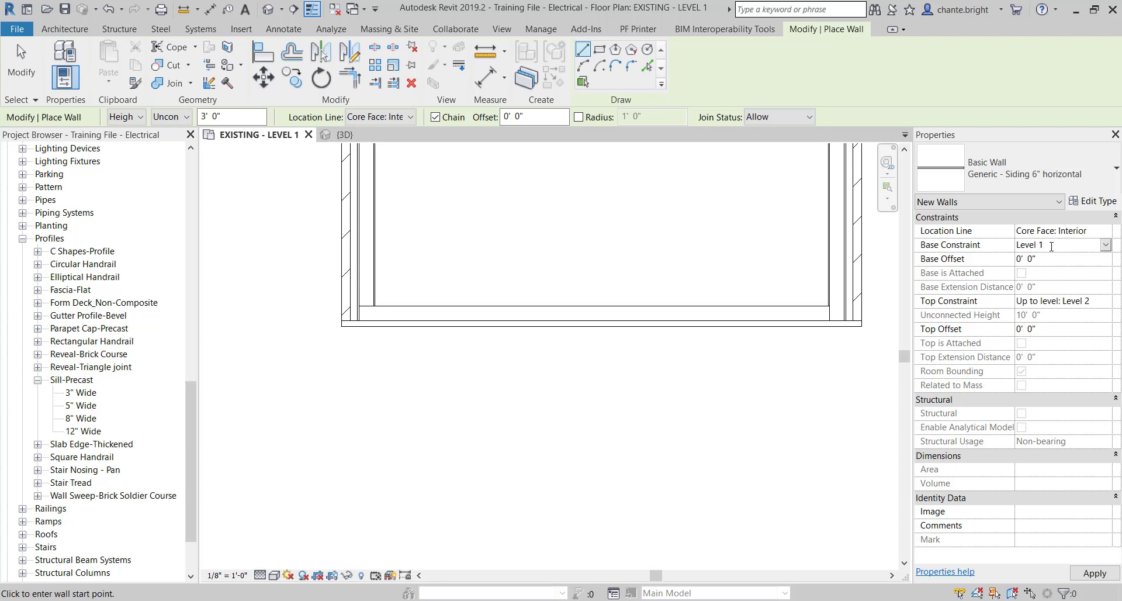
left_click(1049, 265)
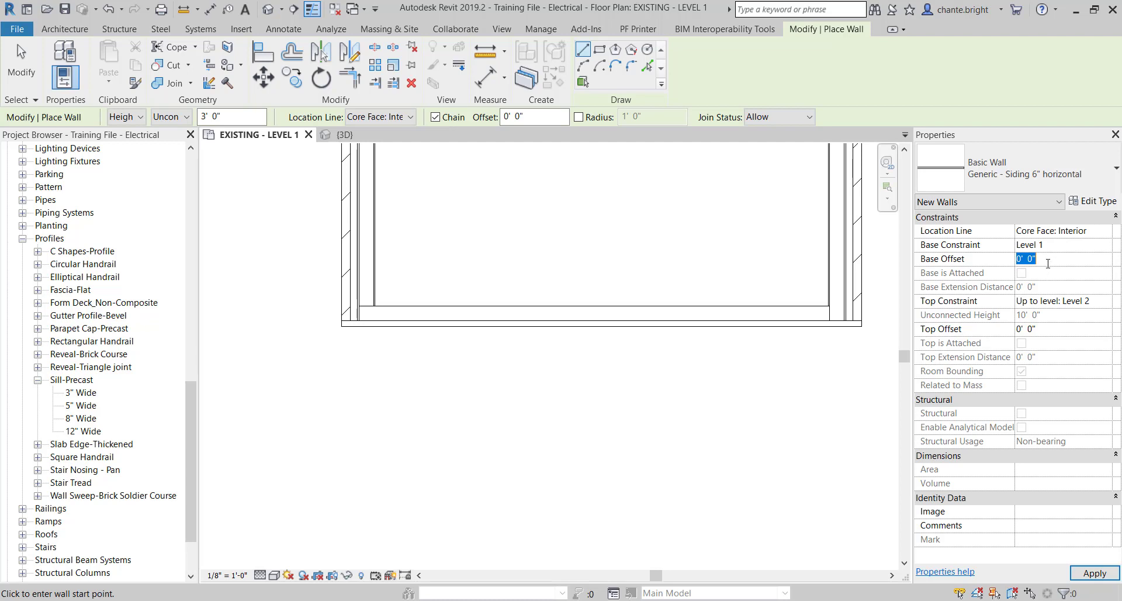
type("38\"")
key("Return")
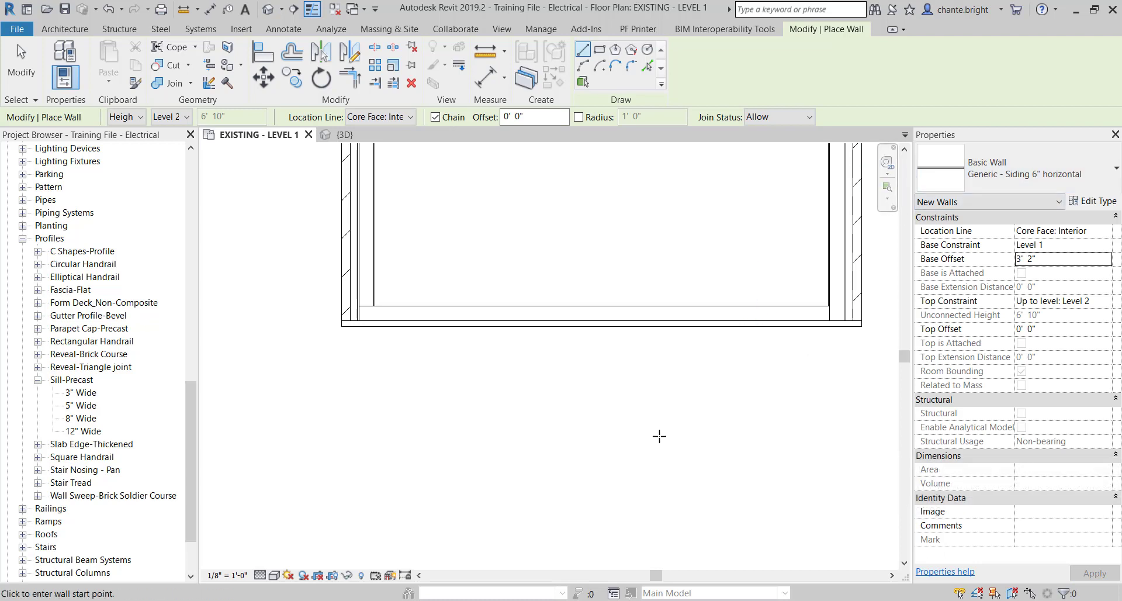
Draw the siding wall along the outer face of the building's front wall, from one corner to the other, and finish the wall command
scroll(657, 434, "up", 1)
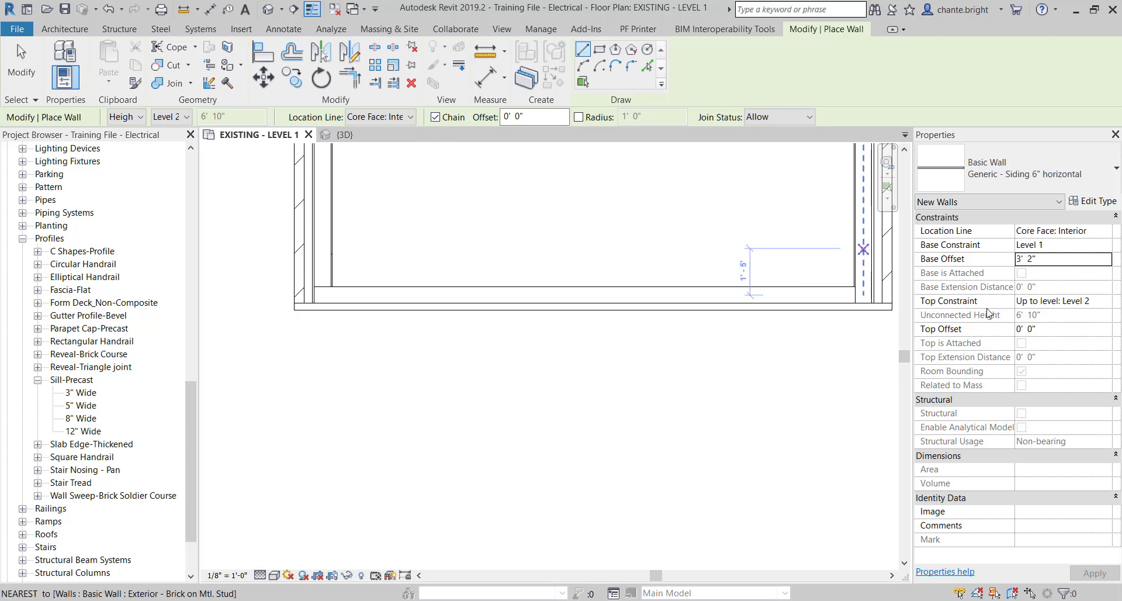
left_click(892, 303)
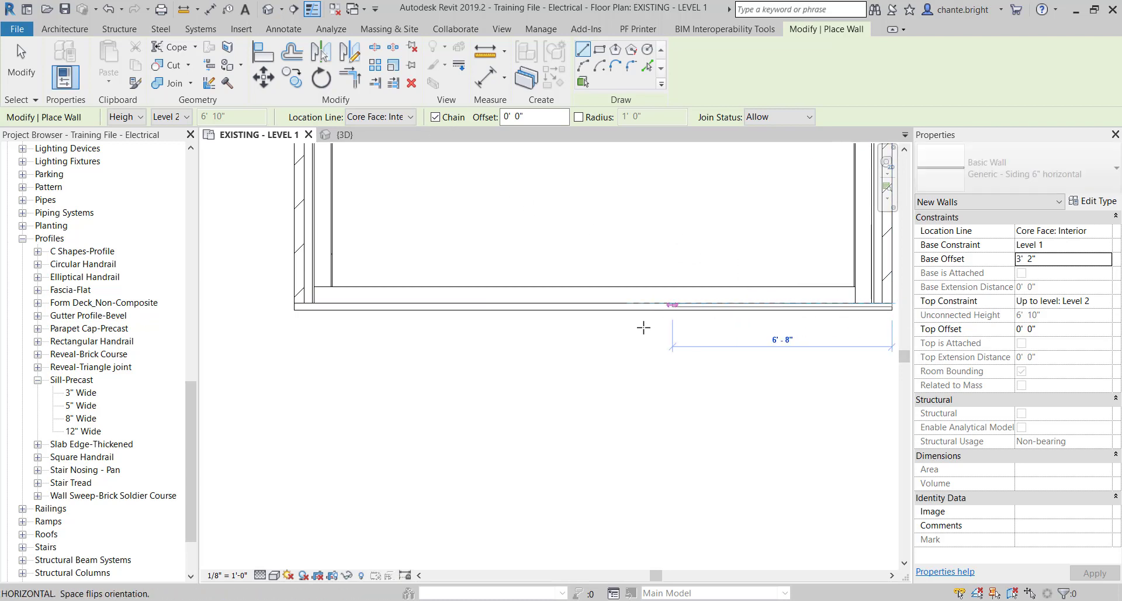
scroll(571, 326, "down", 2)
scroll(447, 312, "up", 2)
left_click(377, 296)
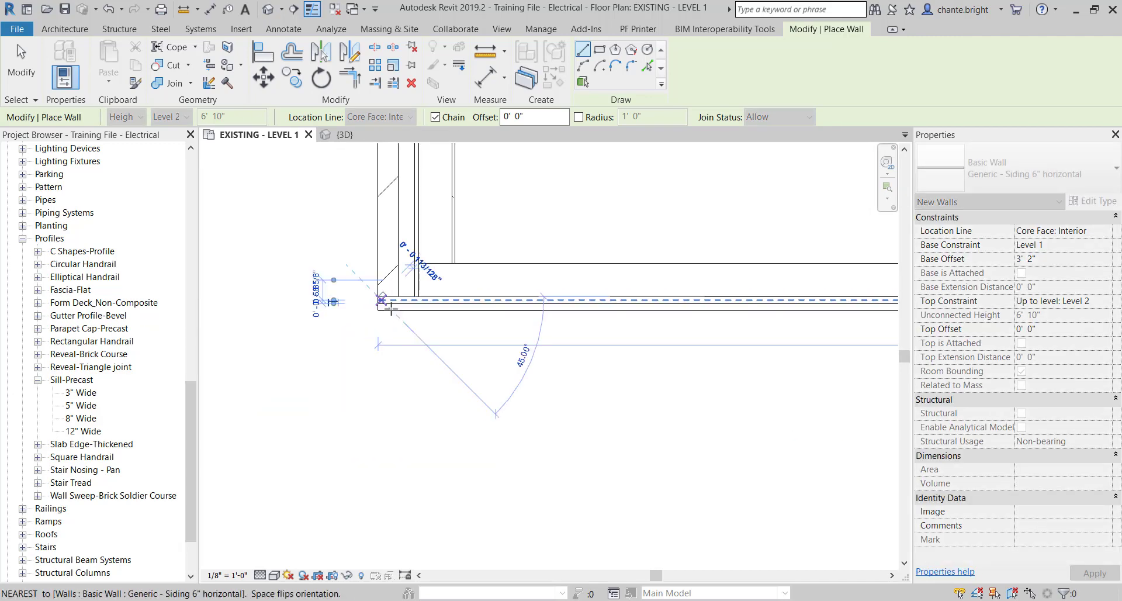
key("Escape")
key("Escape")
In the 3D view, cut a rectangular opening about 3'-2" wide and 4'-2" high into the siding wall above the stone cap
left_click(344, 135)
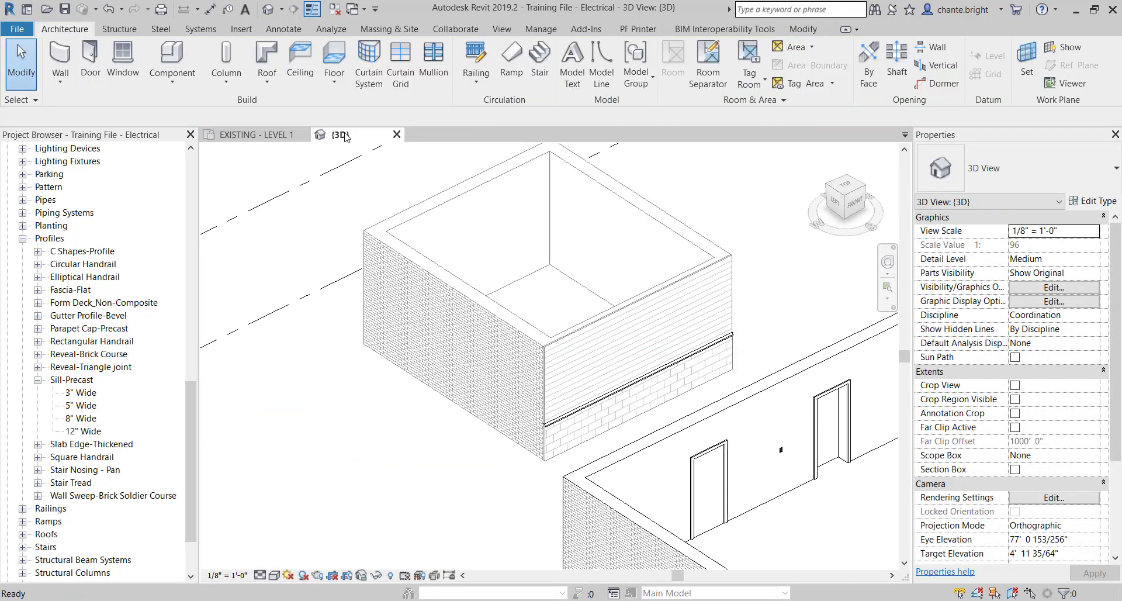
scroll(594, 448, "up", 5)
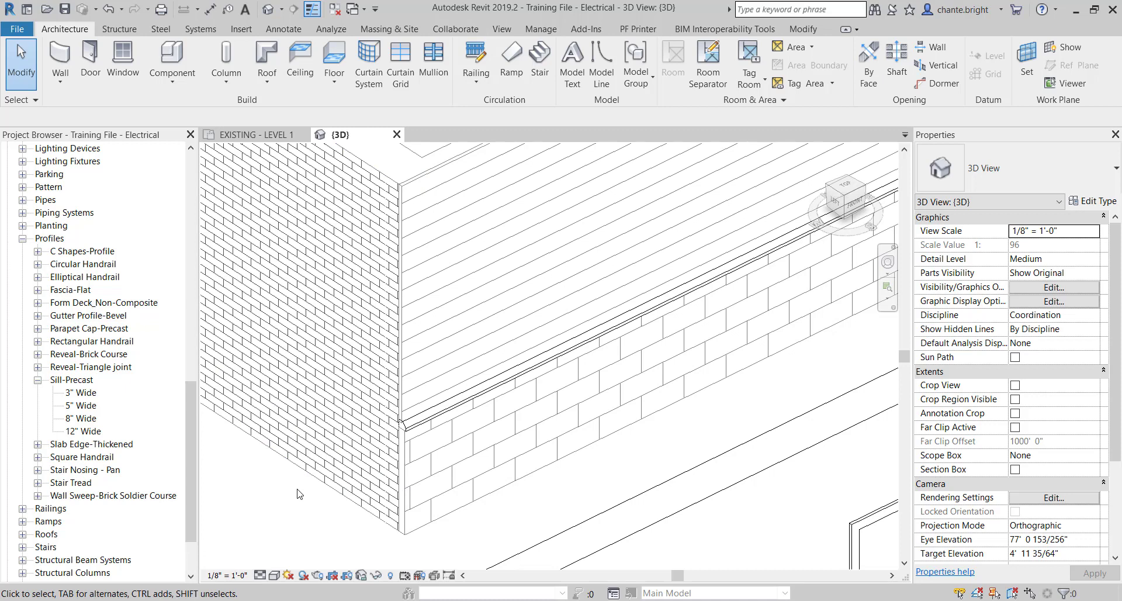
scroll(299, 503, "down", 5)
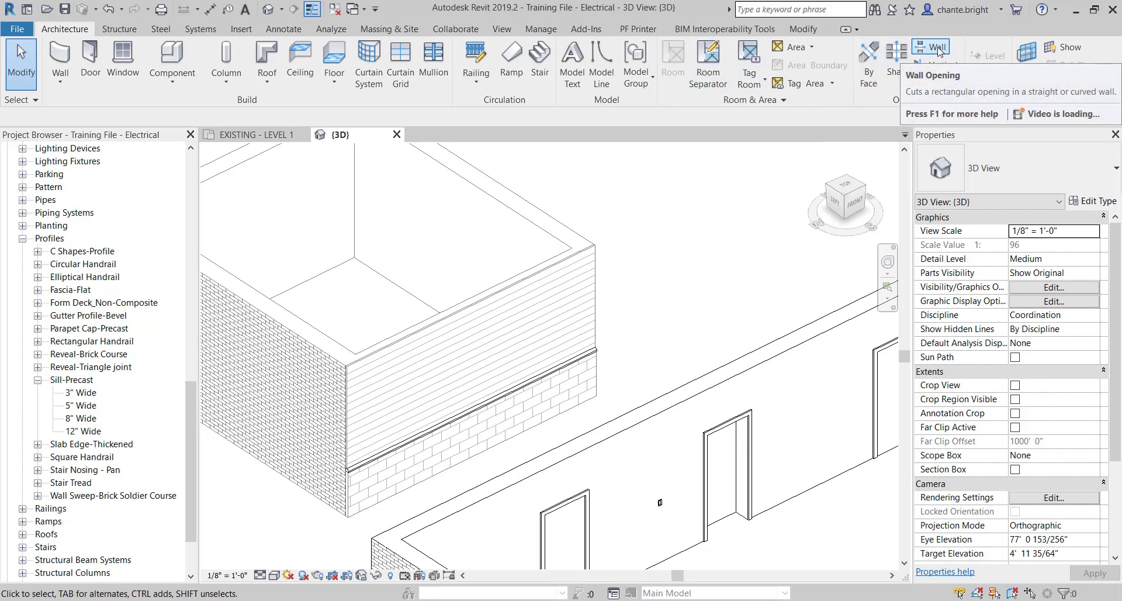
scroll(515, 379, "up", 4)
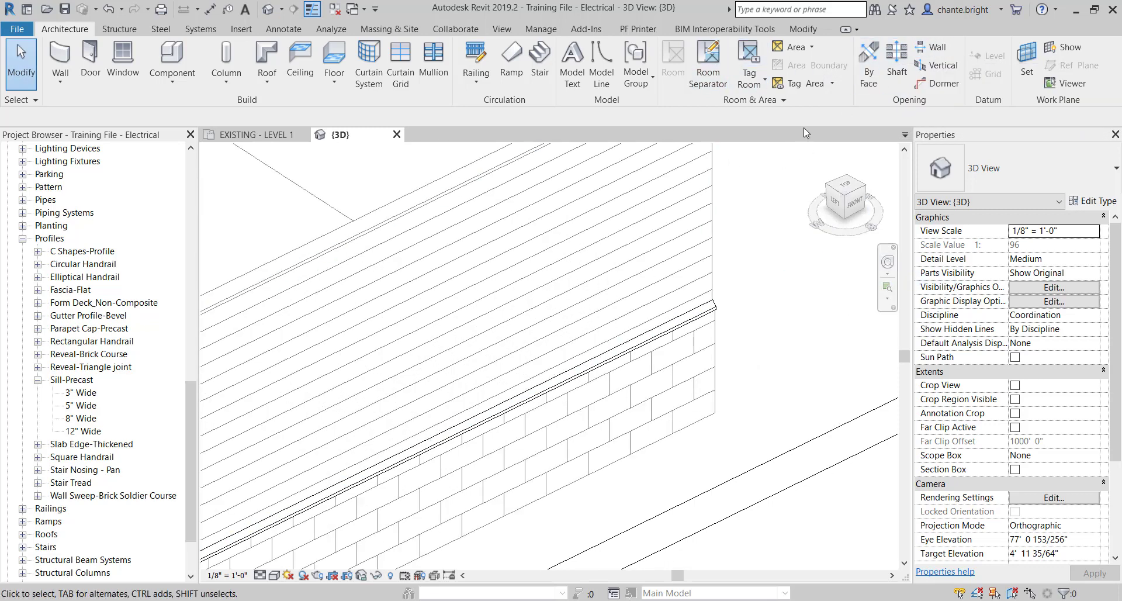
left_click(943, 52)
scroll(468, 351, "down", 2)
scroll(444, 305, "down", 2)
left_click(443, 302)
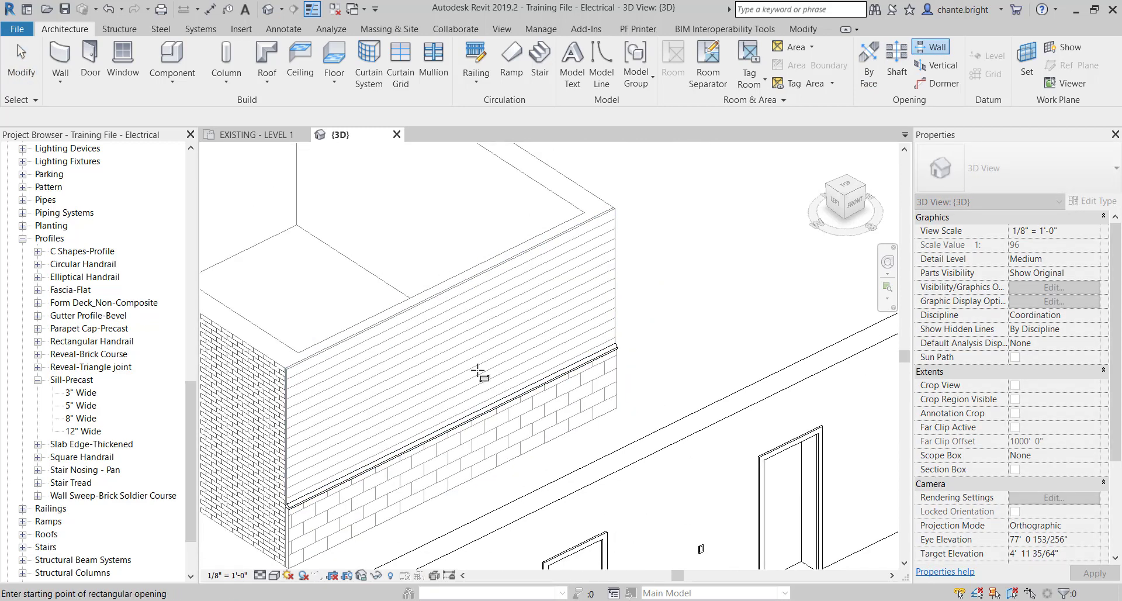
scroll(478, 365, "up", 3)
left_click(452, 317)
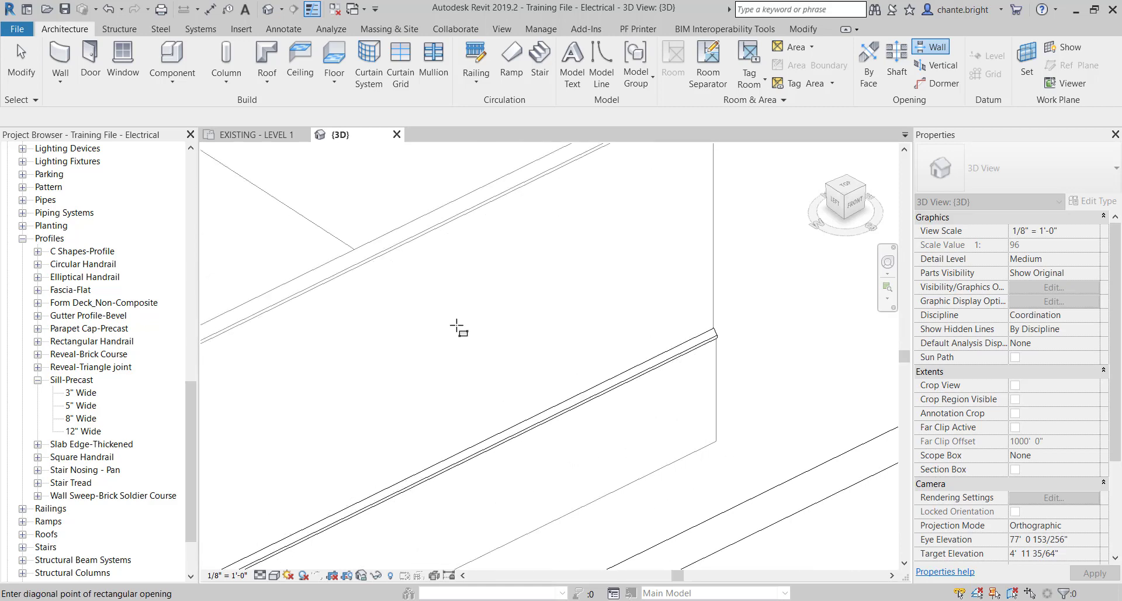
left_click(547, 401)
scroll(549, 402, "down", 3)
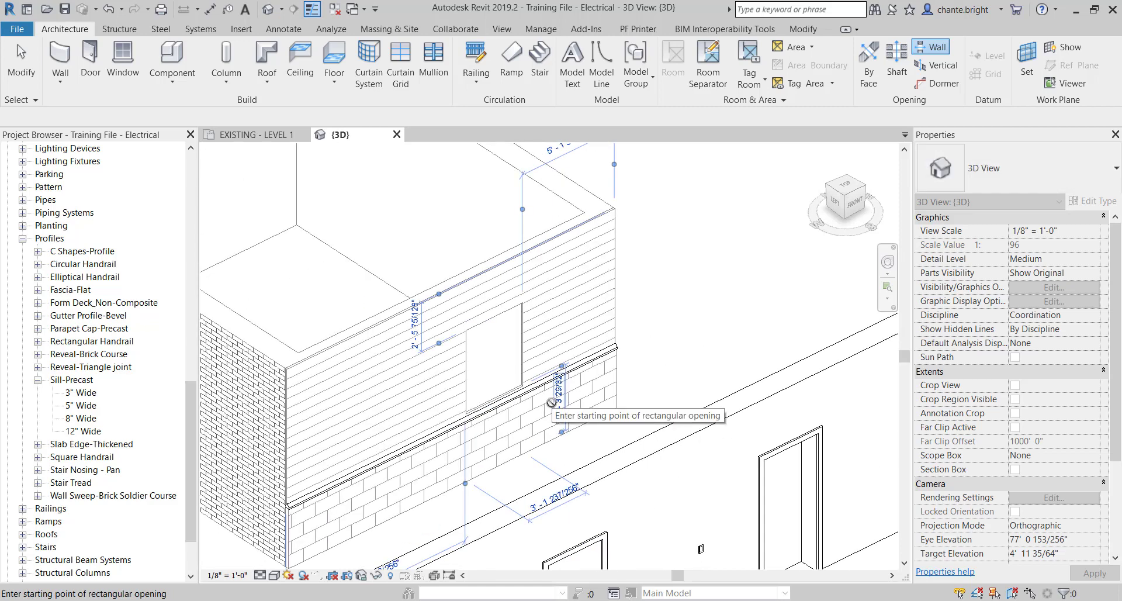
key("Escape")
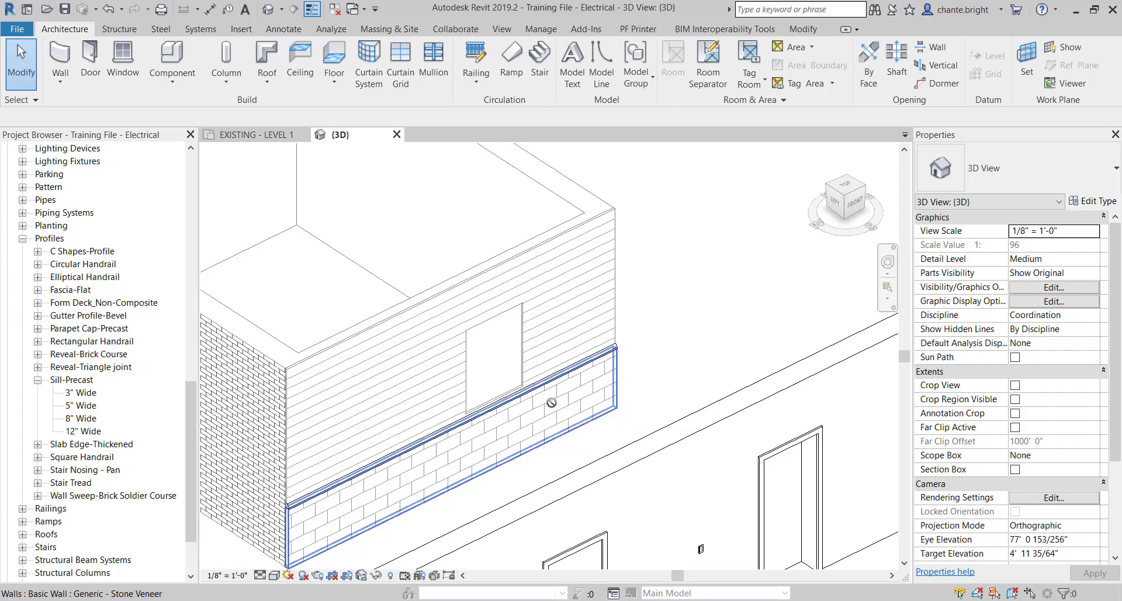
Narrow the wall opening from one side and adjust its base offset to 3' 2" and its top offset to -3' 1"
left_click(483, 410)
scroll(505, 409, "up", 6)
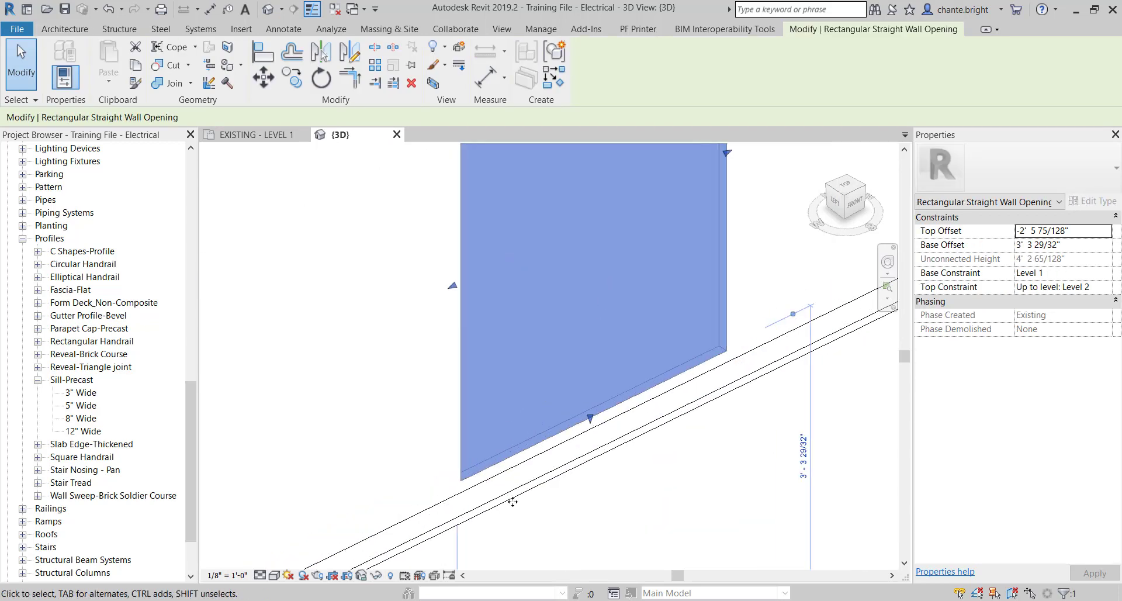
scroll(518, 485, "down", 5)
scroll(547, 443, "up", 7)
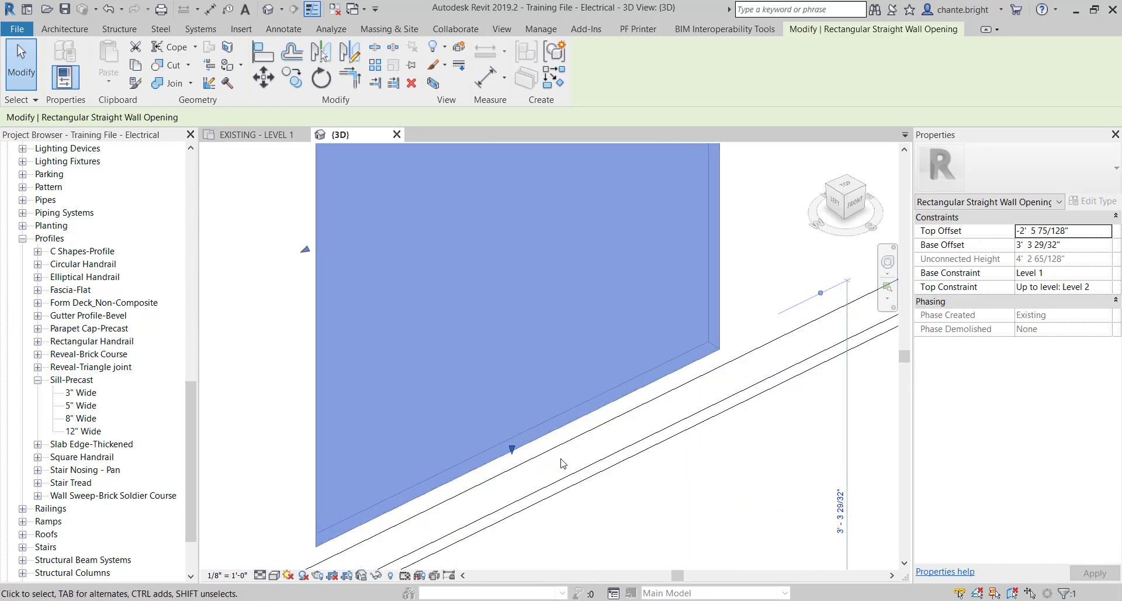
left_click_drag(511, 458, 512, 492)
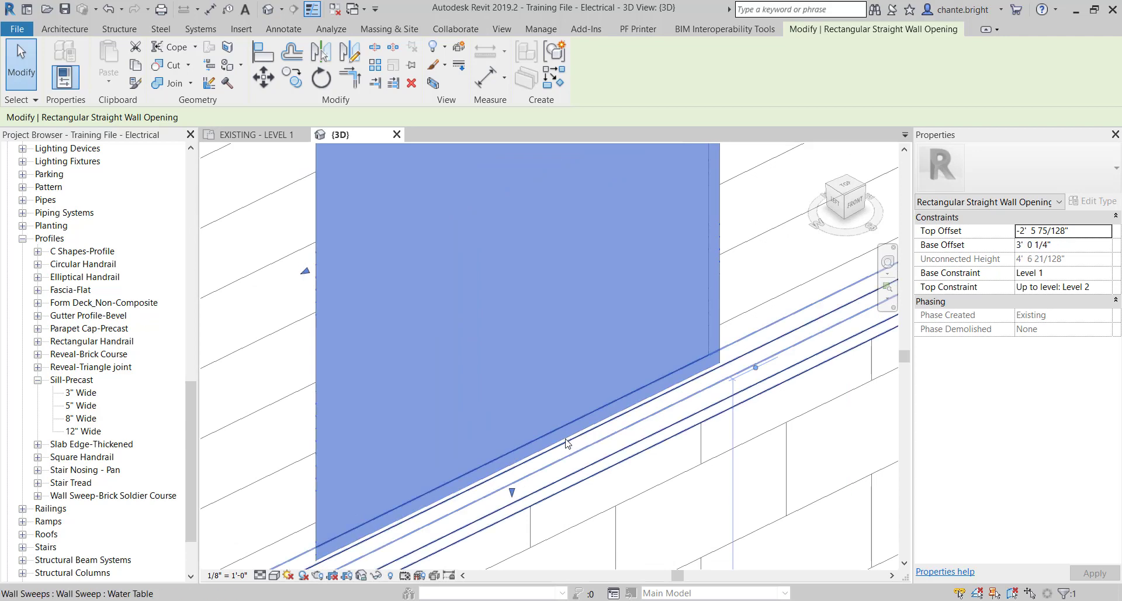
scroll(570, 444, "down", 4)
left_click_drag(630, 284, 584, 297)
left_click_drag(520, 205, 515, 232)
left_click_drag(514, 487, 514, 471)
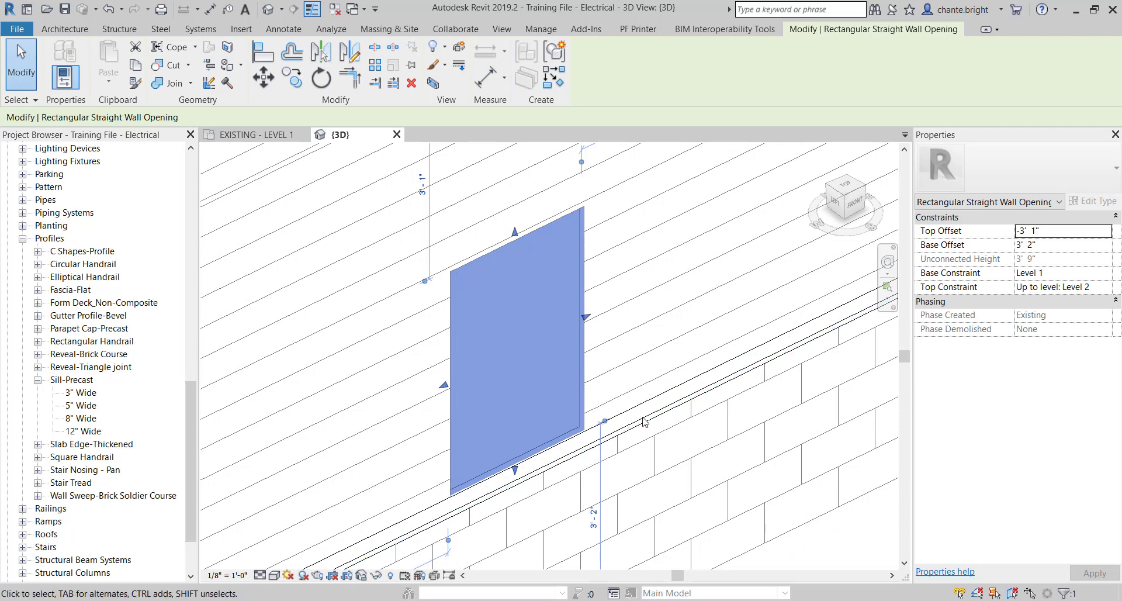
key("Escape")
scroll(579, 386, "down", 3)
scroll(543, 496, "down", 5)
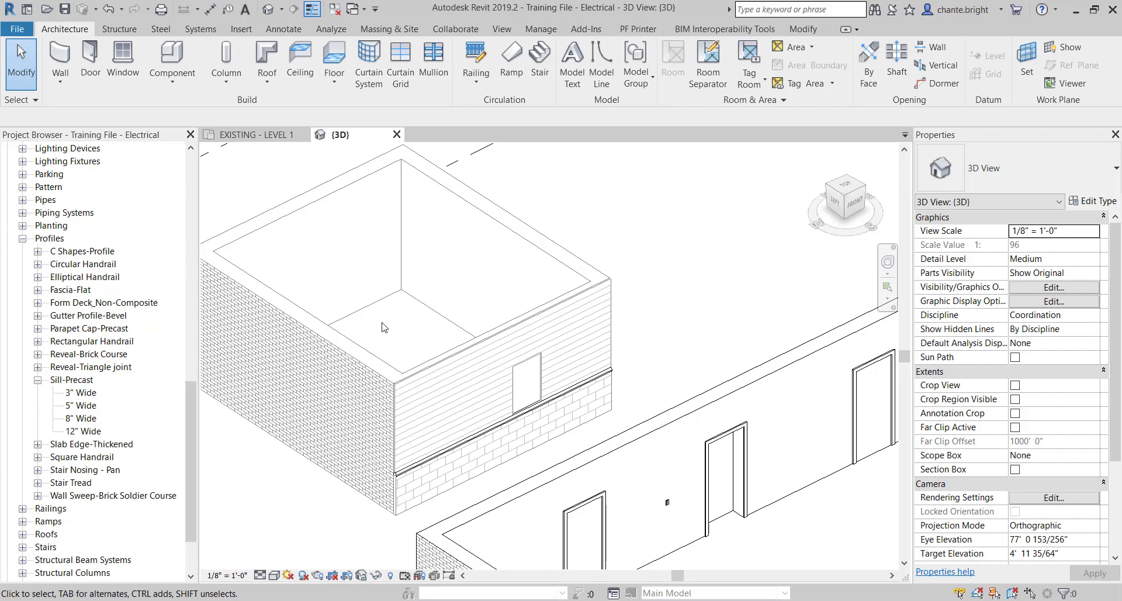
Start a wall reveal and duplicate its default type under the name Reveal Wall joint
left_click(65, 79)
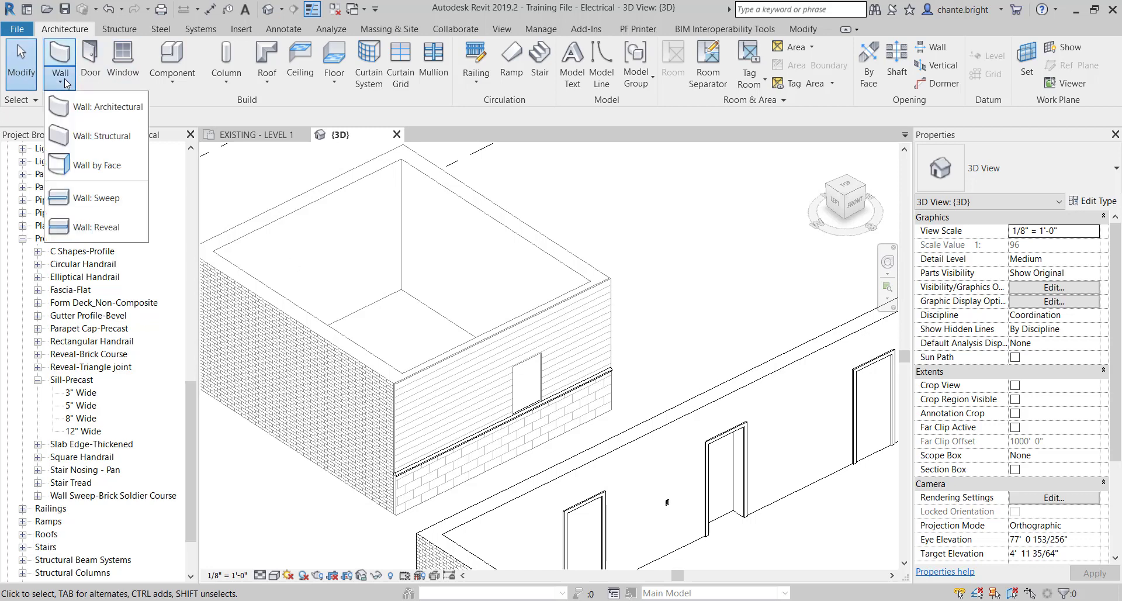
left_click(93, 227)
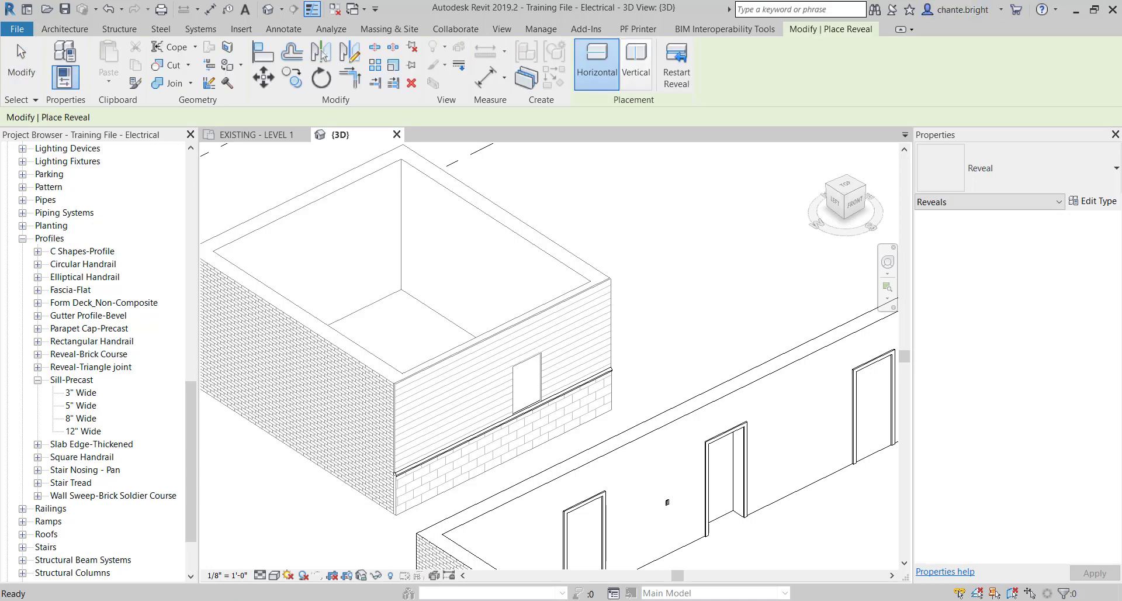
left_click(1052, 169)
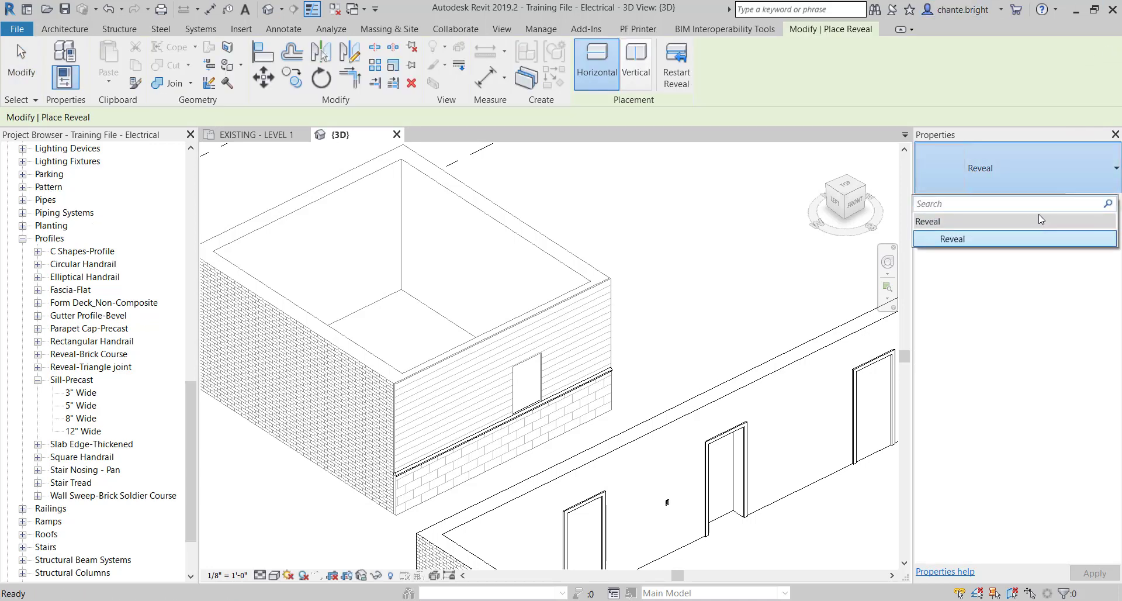
left_click(1017, 170)
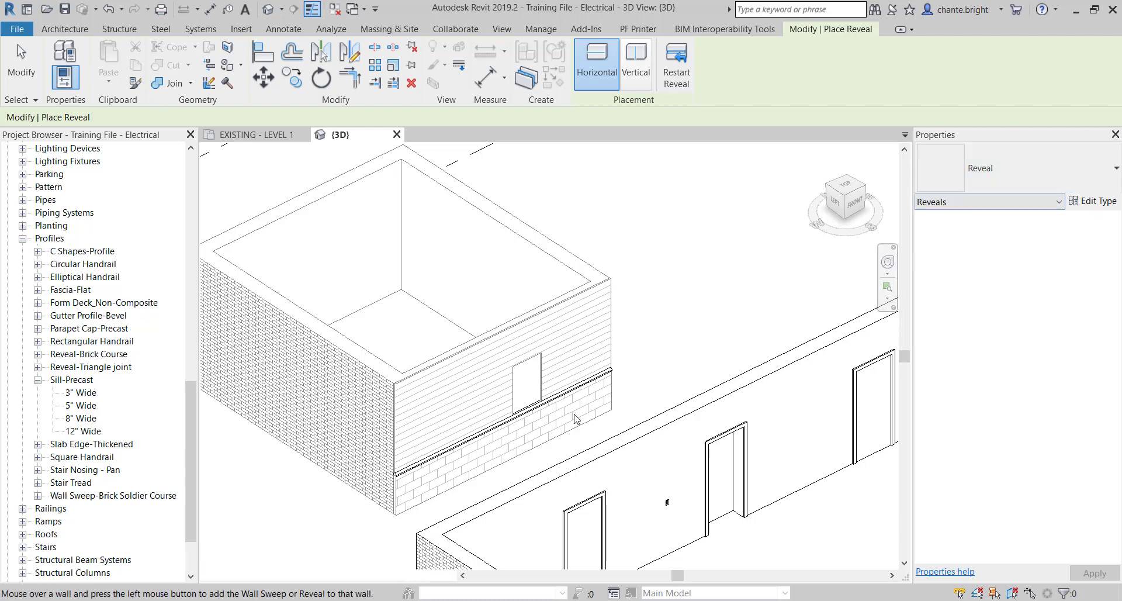
scroll(508, 407, "up", 1)
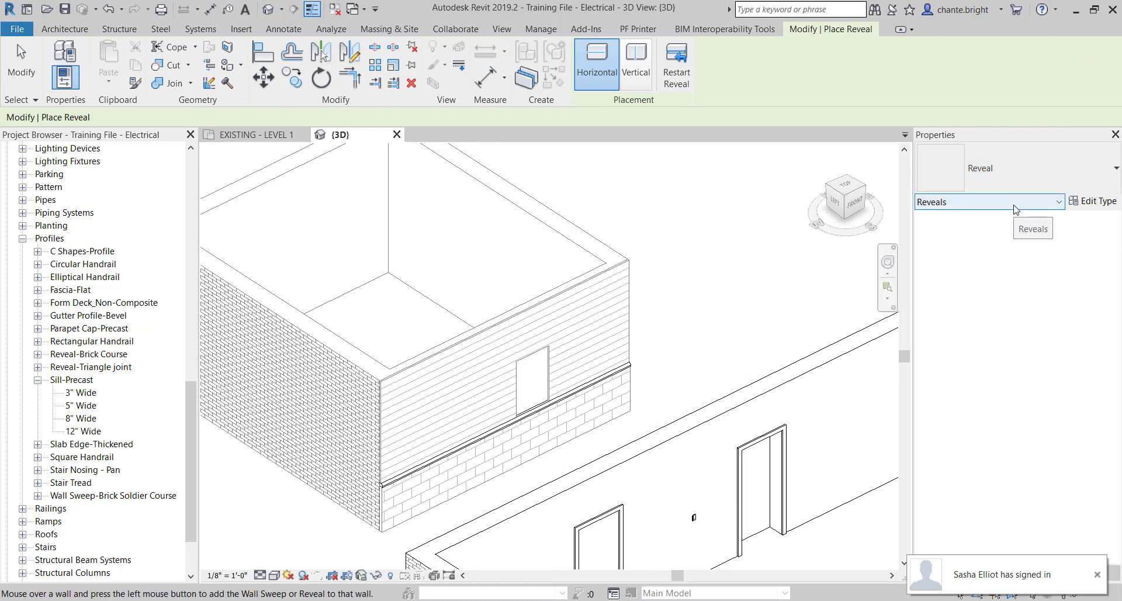
left_click(1092, 201)
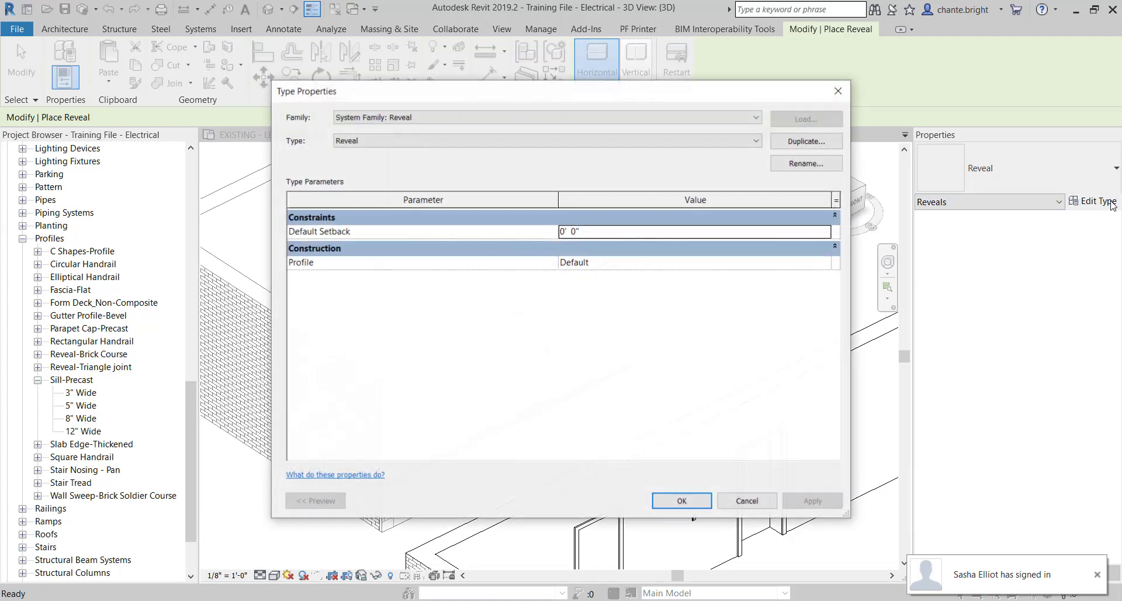
left_click(804, 142)
left_click(580, 295)
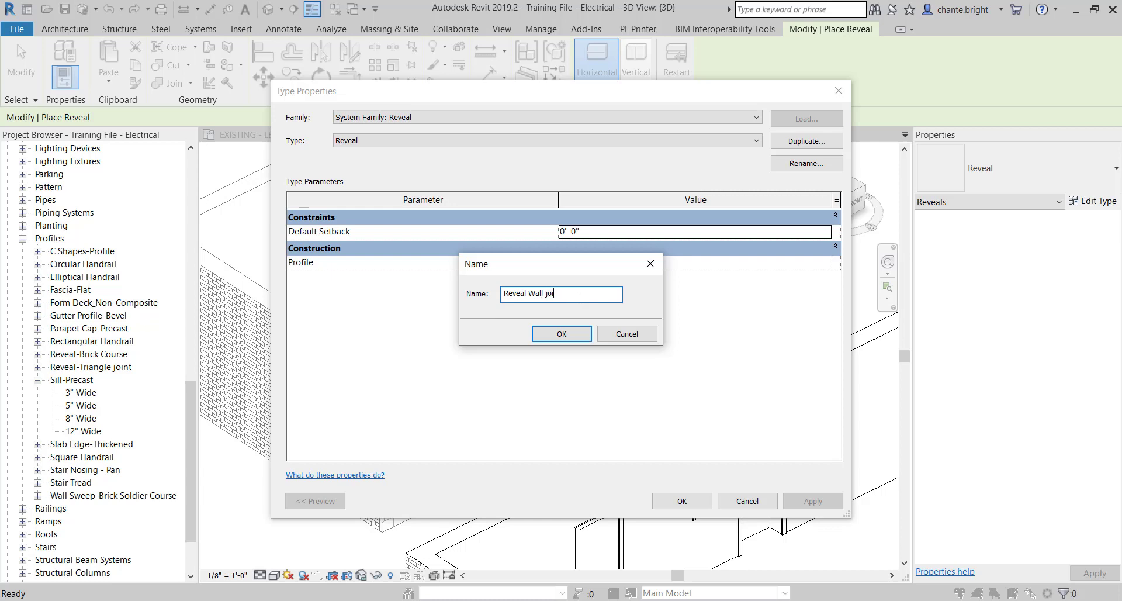
key("Return")
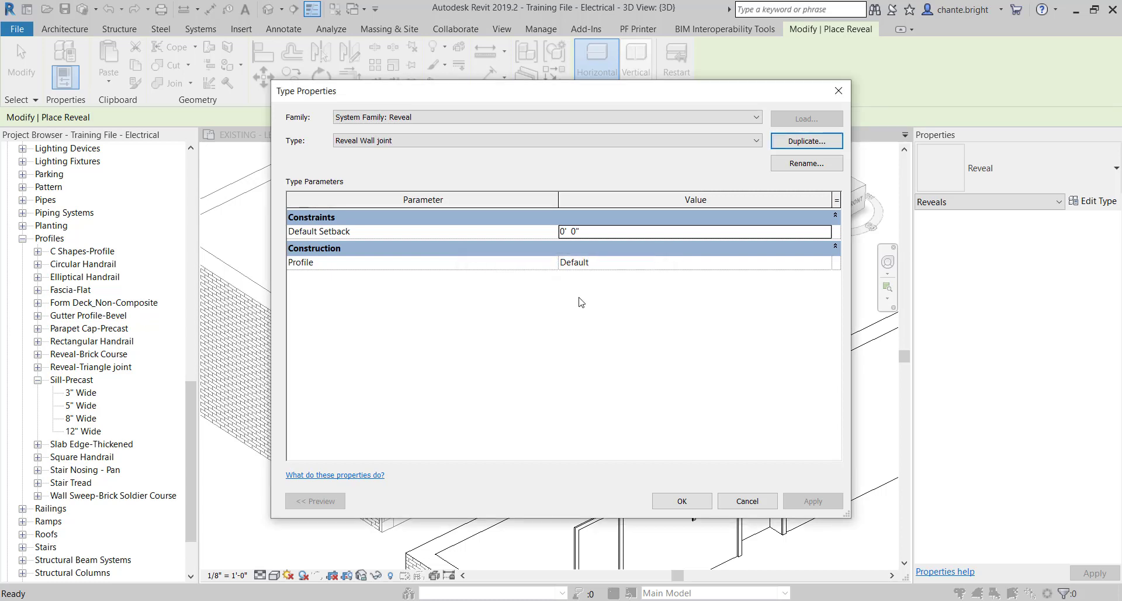
Assign the Reveal-Triangle joint : 1 Brick profile to the new reveal type and accept its type properties
left_click(799, 266)
left_click(825, 262)
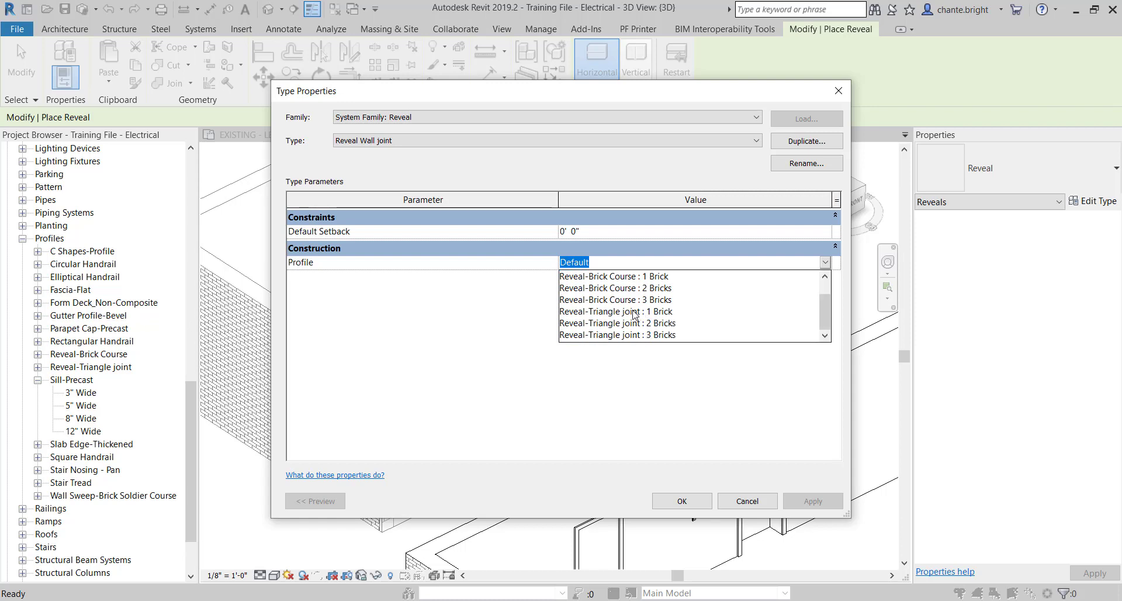
left_click(635, 312)
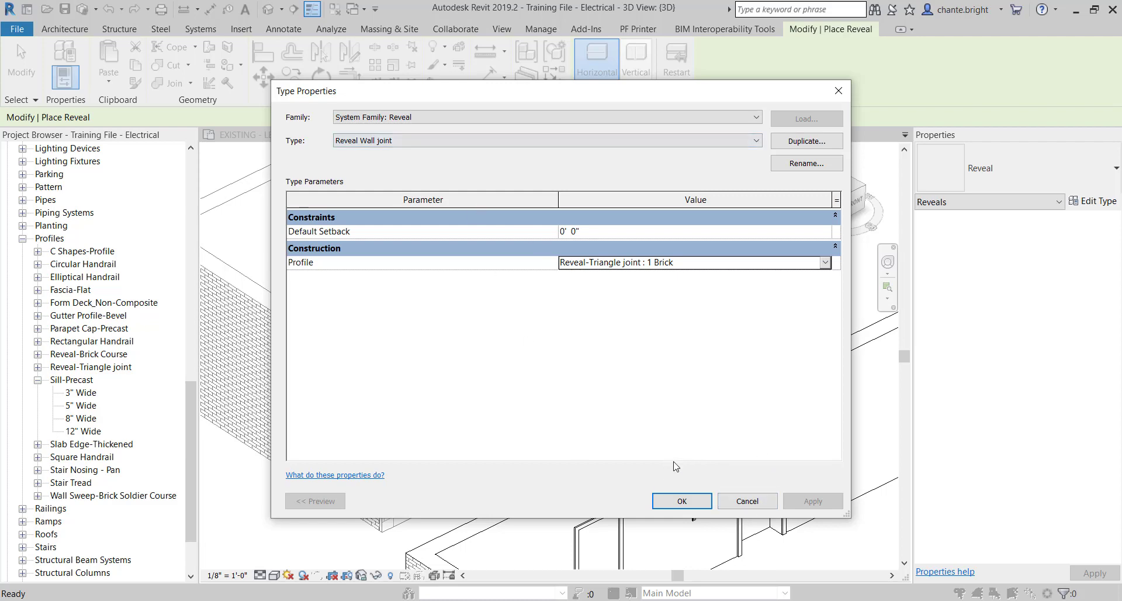
left_click(676, 501)
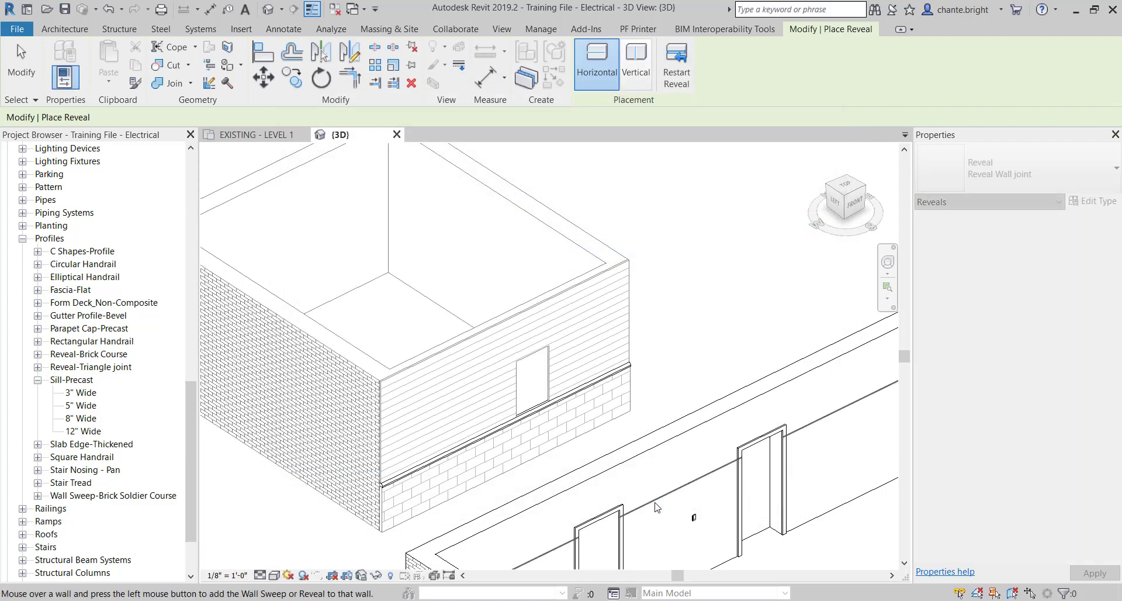
Place a vertical Reveal Wall joint on the siding wall between the brick corner and the rectangular opening, and end the reveal command
scroll(482, 370, "up", 1)
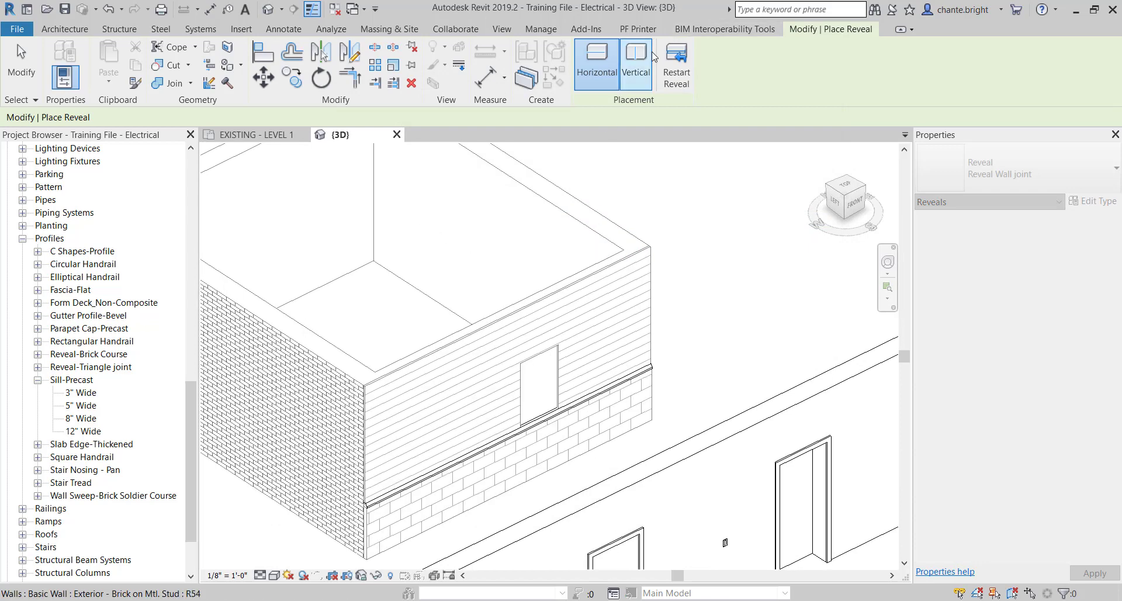
left_click(636, 64)
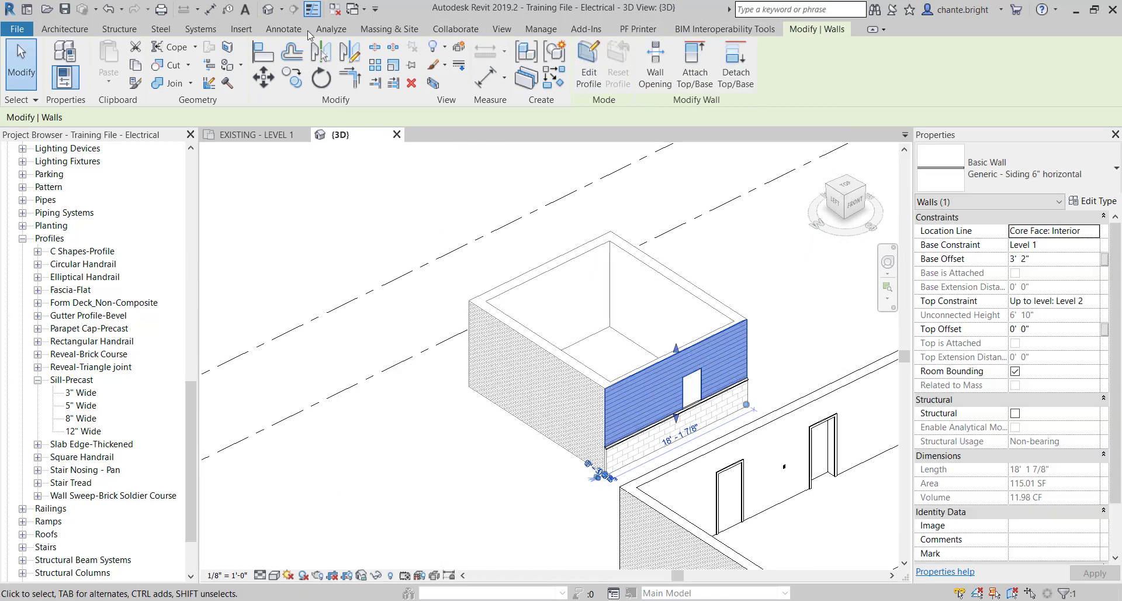
left_click(78, 29)
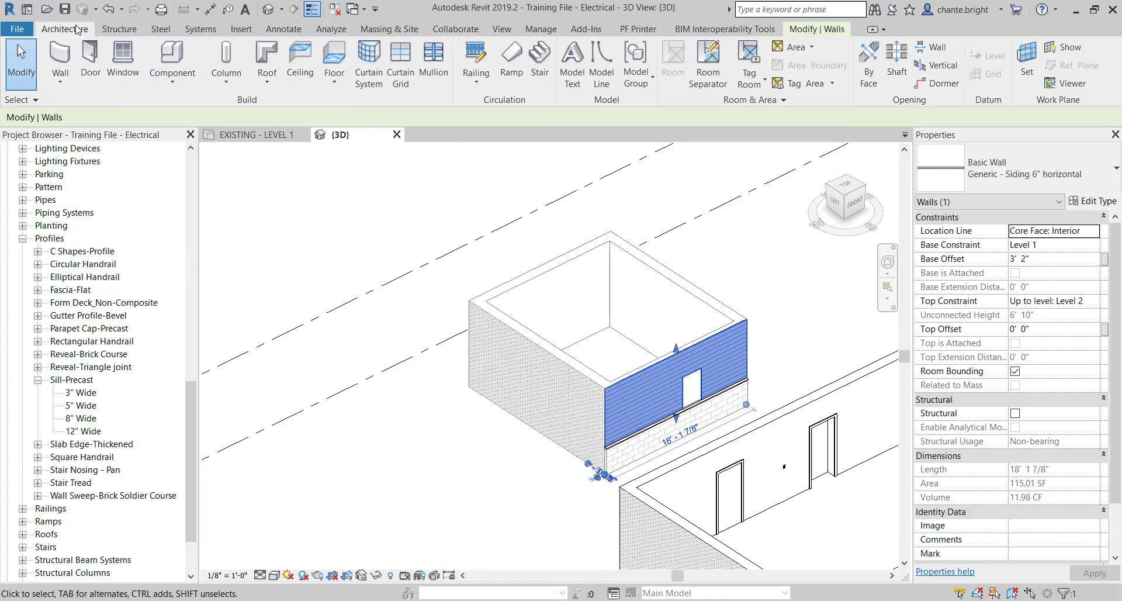
left_click(60, 82)
left_click(93, 225)
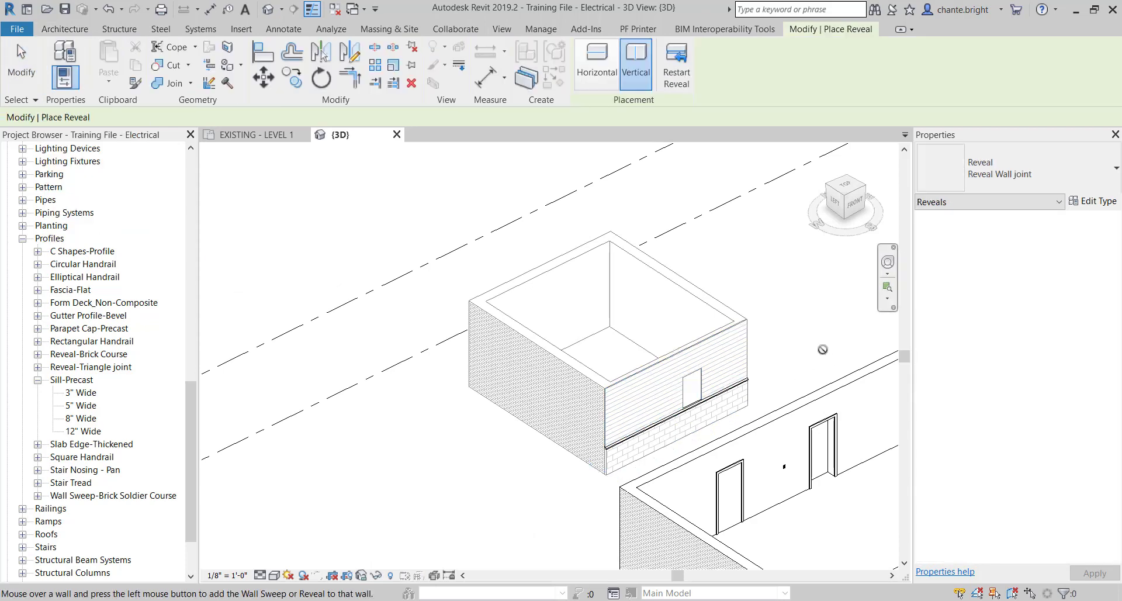
scroll(689, 331, "up", 4)
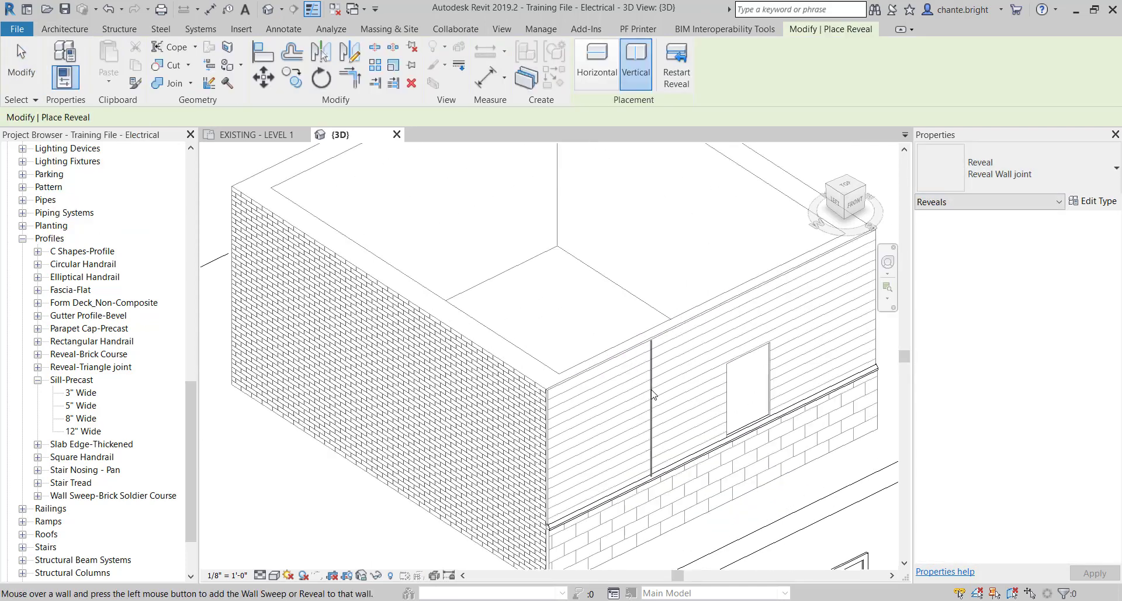
left_click(689, 391)
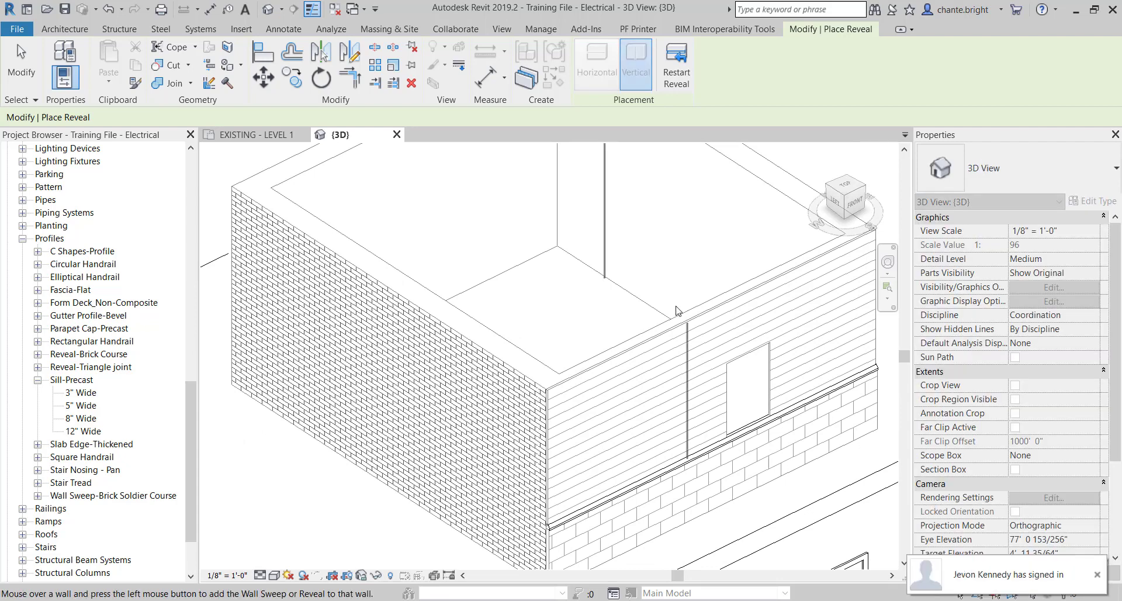
right_click(655, 268)
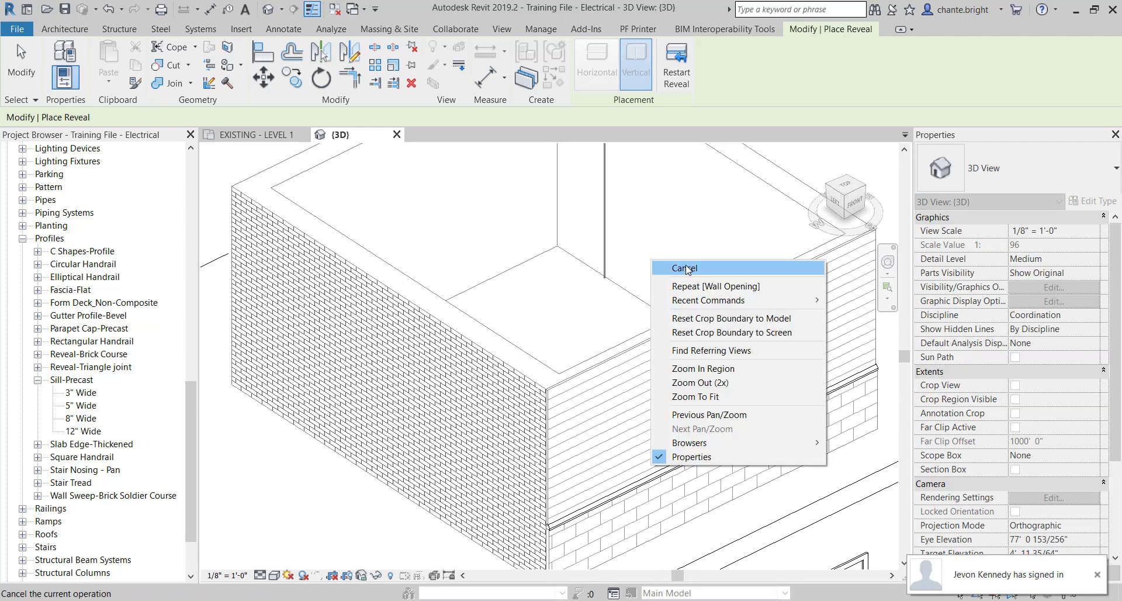
left_click(685, 268)
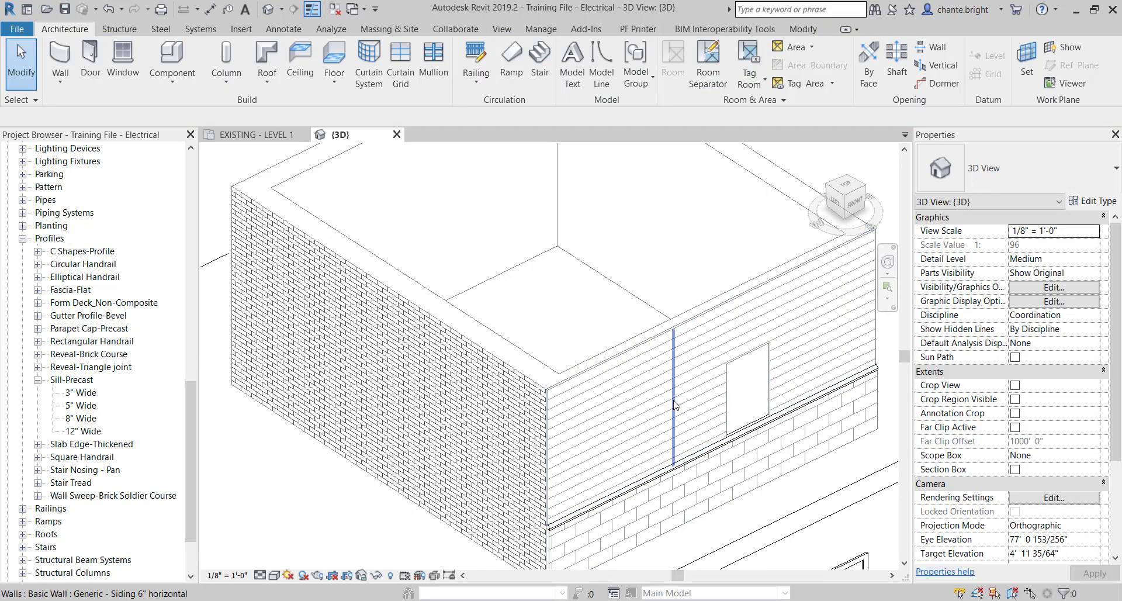
Select a single vertical Reveal Wall joint on the siding wall and set its offset from the wall to 0' 0 3/4"
left_click(676, 403)
scroll(541, 275, "up", 5)
scroll(505, 322, "up", 2)
scroll(505, 322, "down", 3)
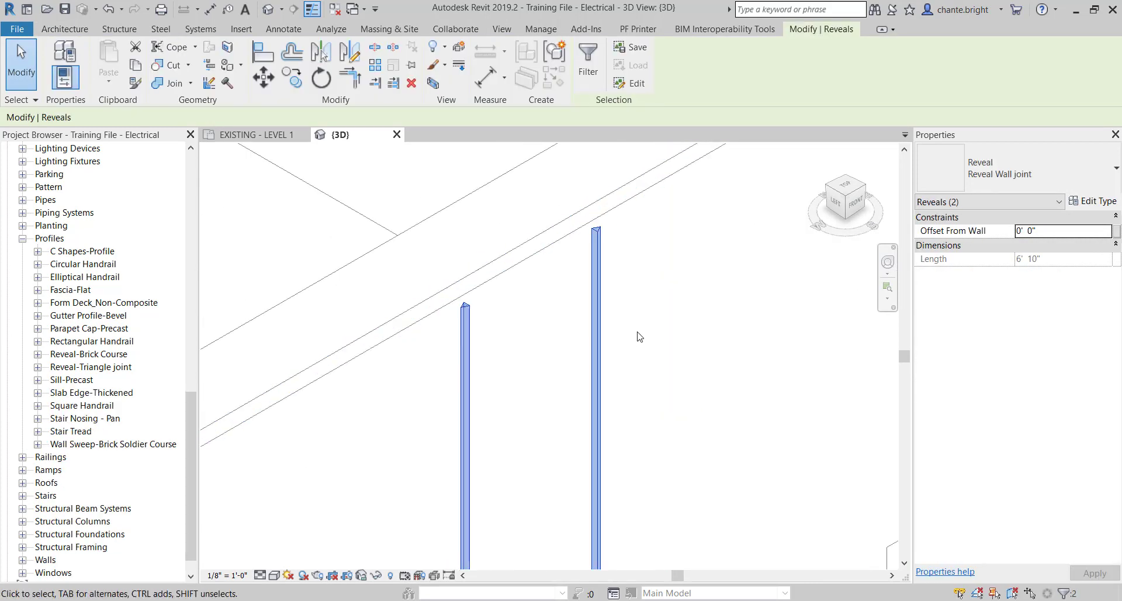
left_click(603, 303)
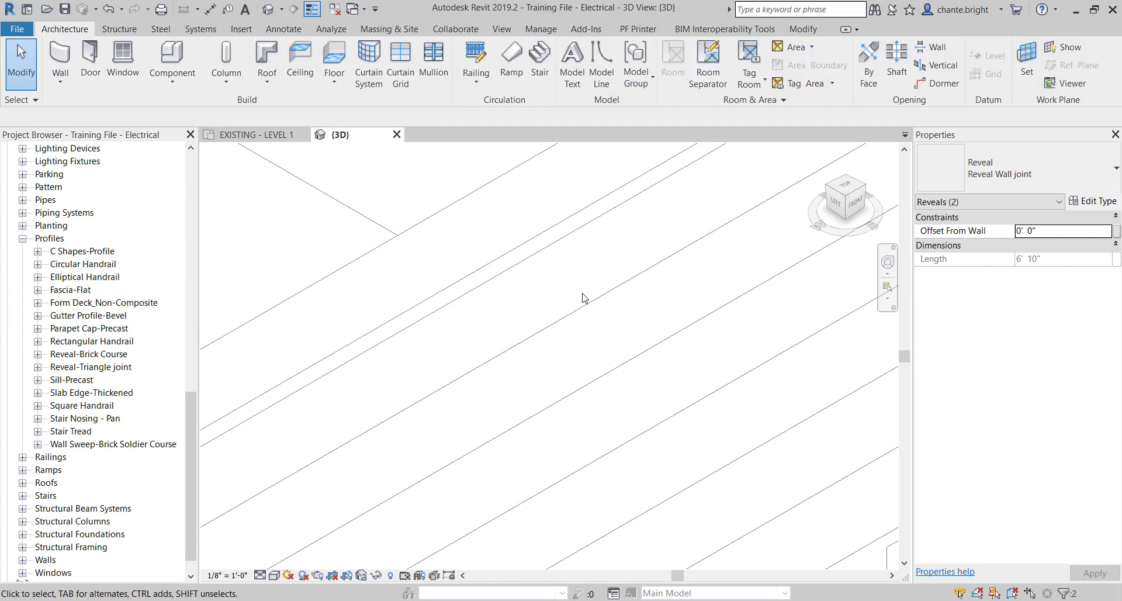
left_click(596, 319)
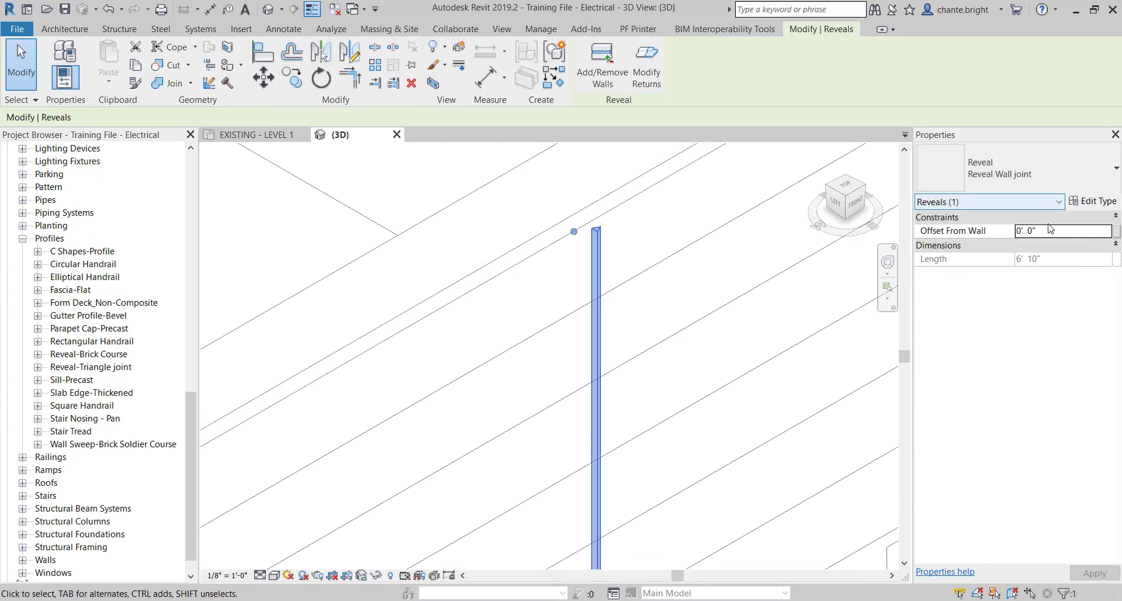
left_click(1047, 232)
type("-1")
key("Return")
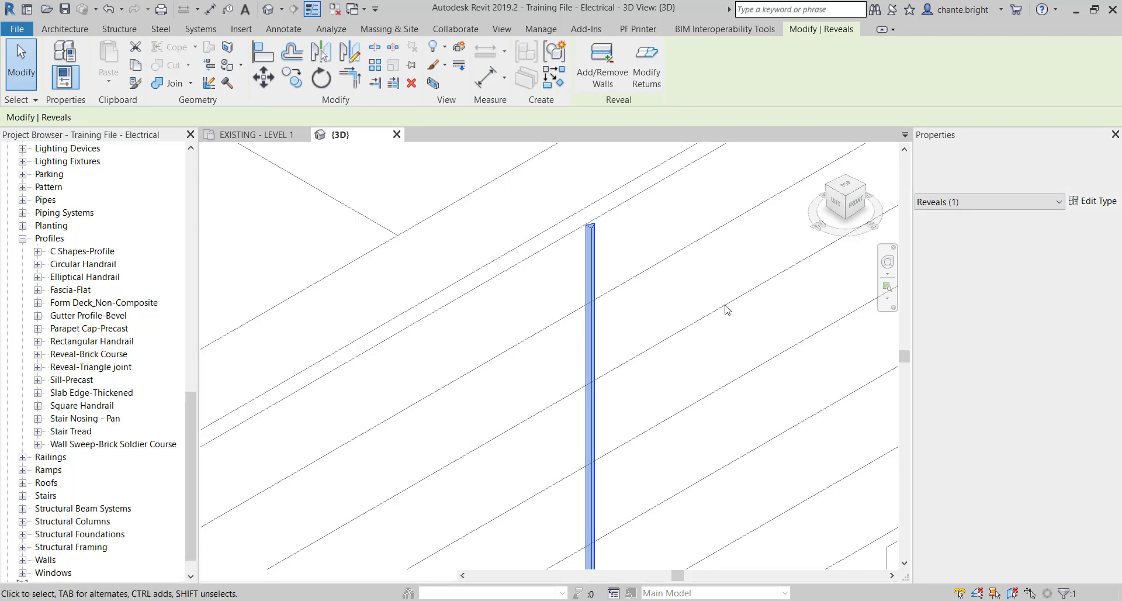
Examine the adjusted vertical reveal between the brick corner and the opening in the siding wall
left_click(621, 313)
scroll(606, 345, "down", 4)
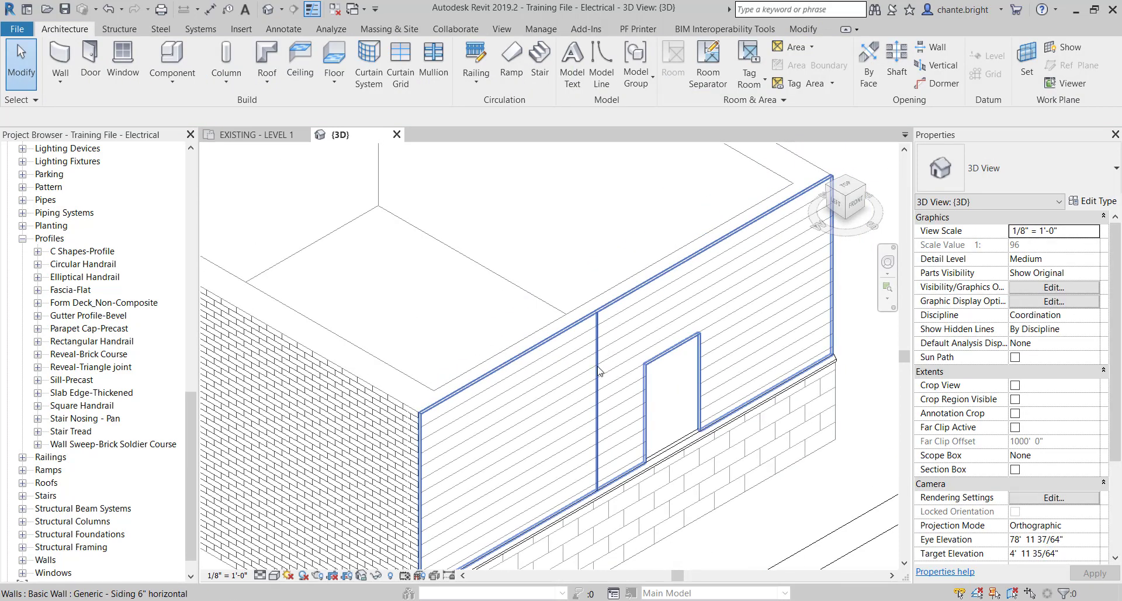
scroll(595, 369, "up", 3)
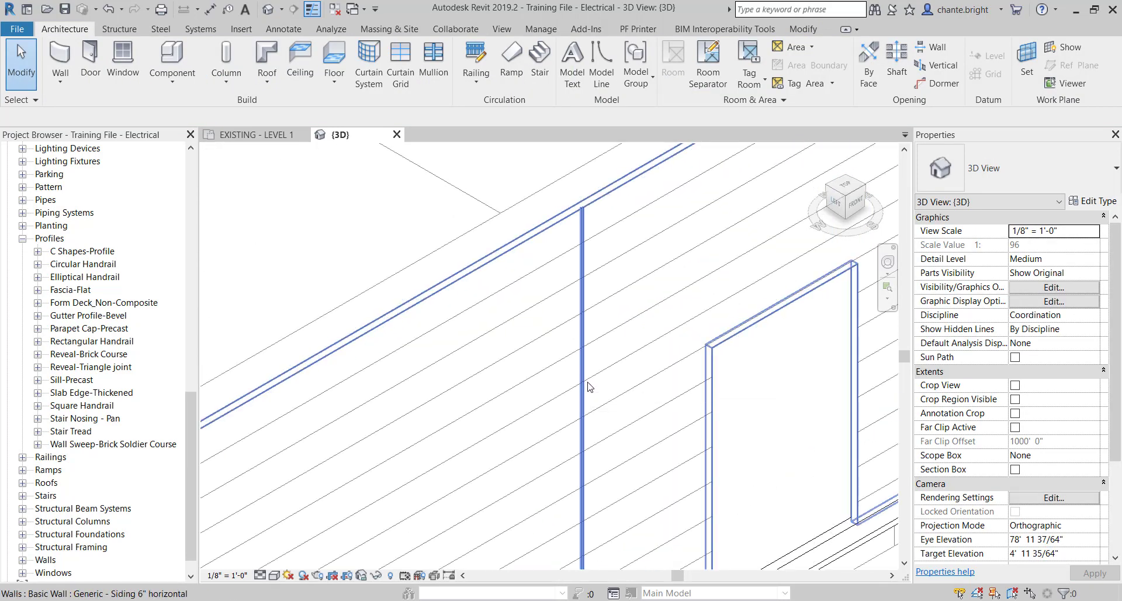
left_click(582, 380)
scroll(517, 351, "down", 2)
left_click(441, 283)
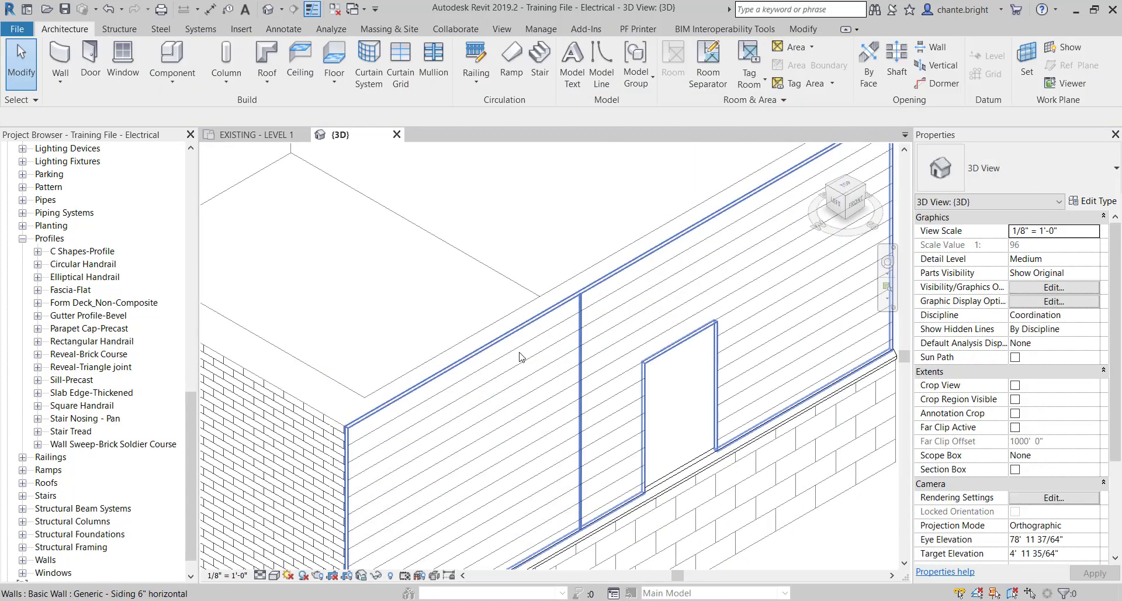
left_click(555, 362)
key("Escape")
Copy the vertical reveal along the siding wall toward the rectangular opening, about 9' 2" from the brick corner
left_click(582, 363)
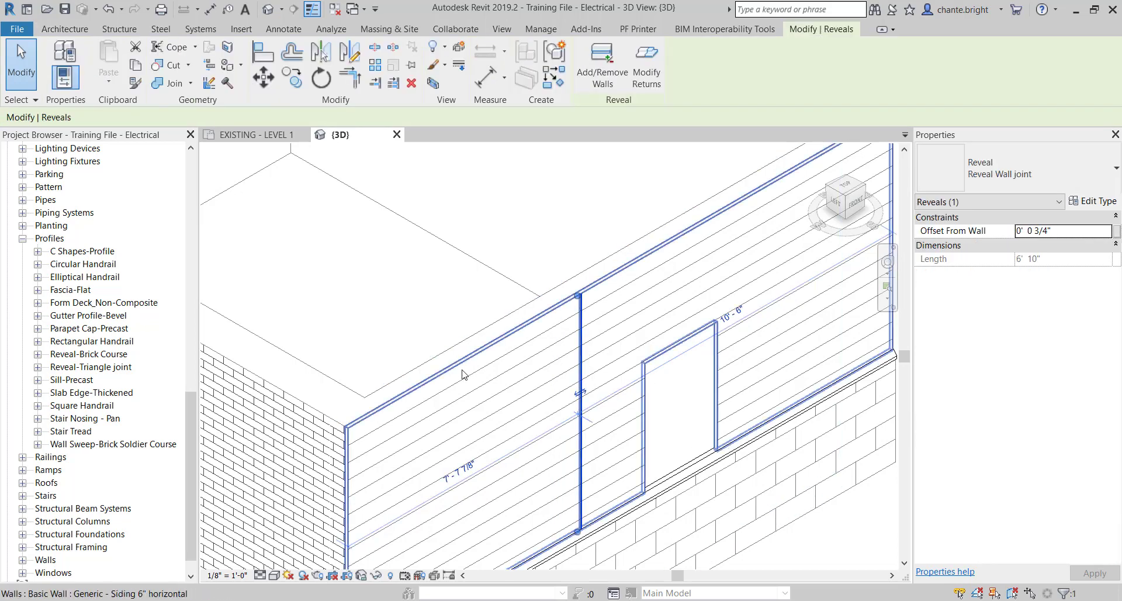
scroll(461, 371, "down", 3)
left_click(292, 77)
middle_click_drag(543, 318, 412, 362)
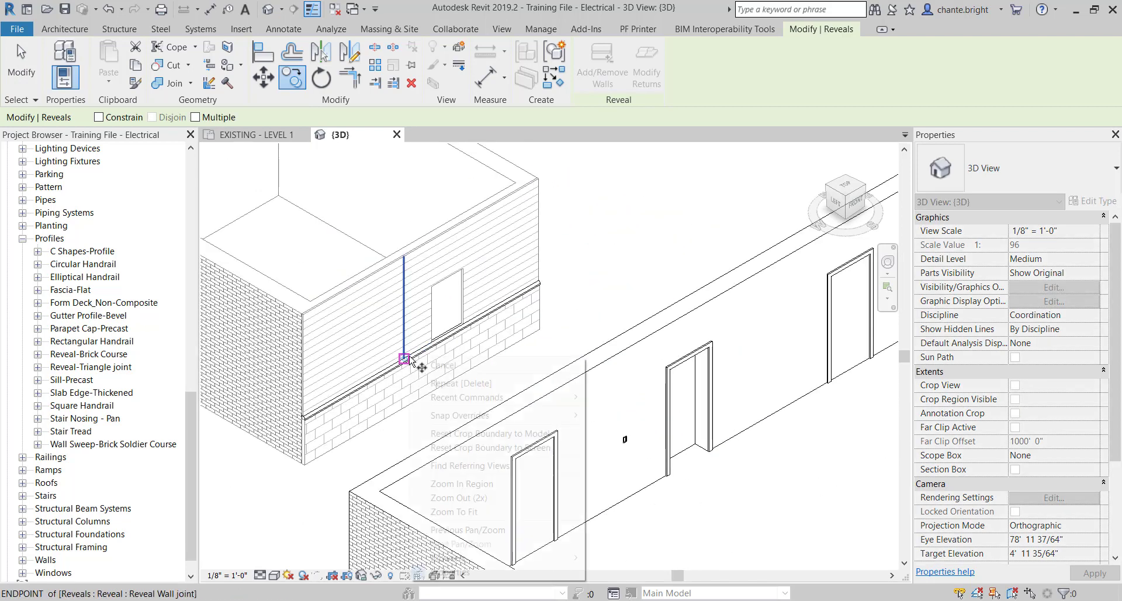
right_click(411, 359)
left_click(417, 365)
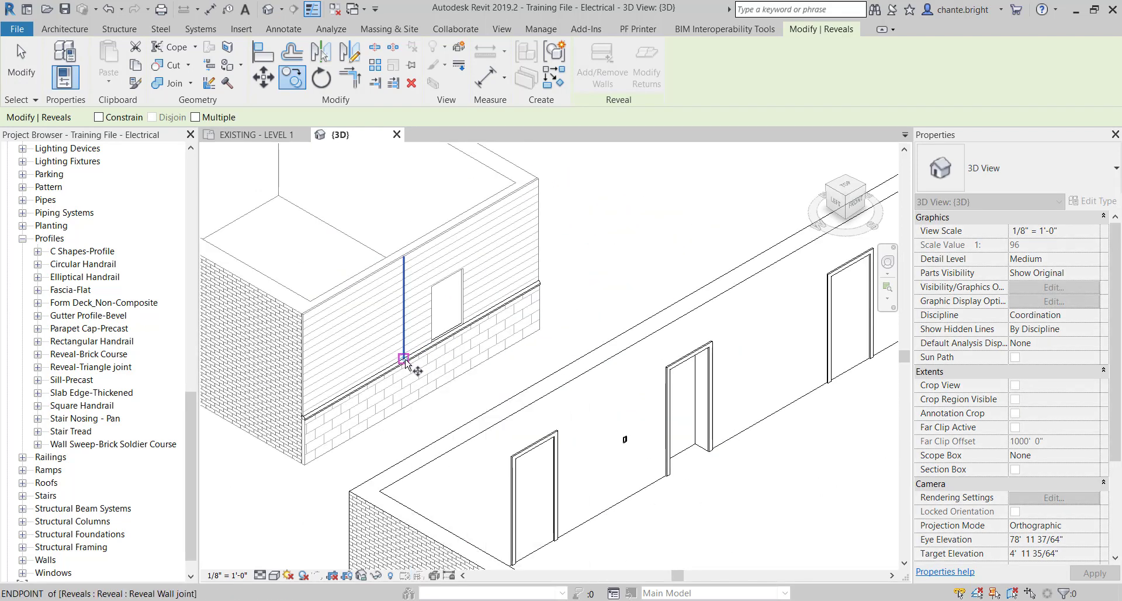
left_click(422, 350)
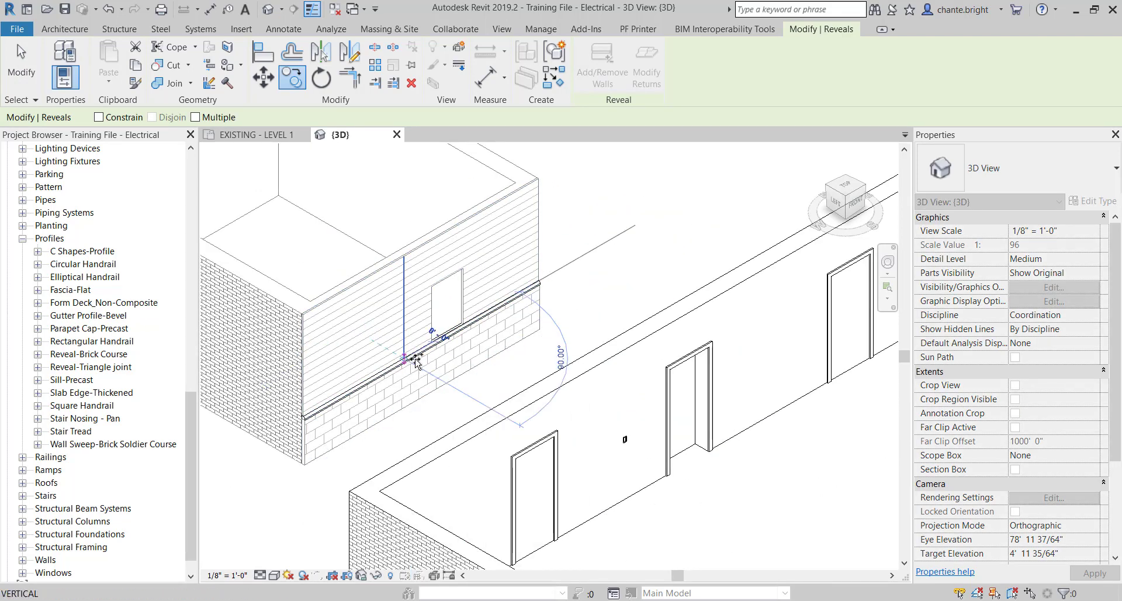
left_click(430, 295)
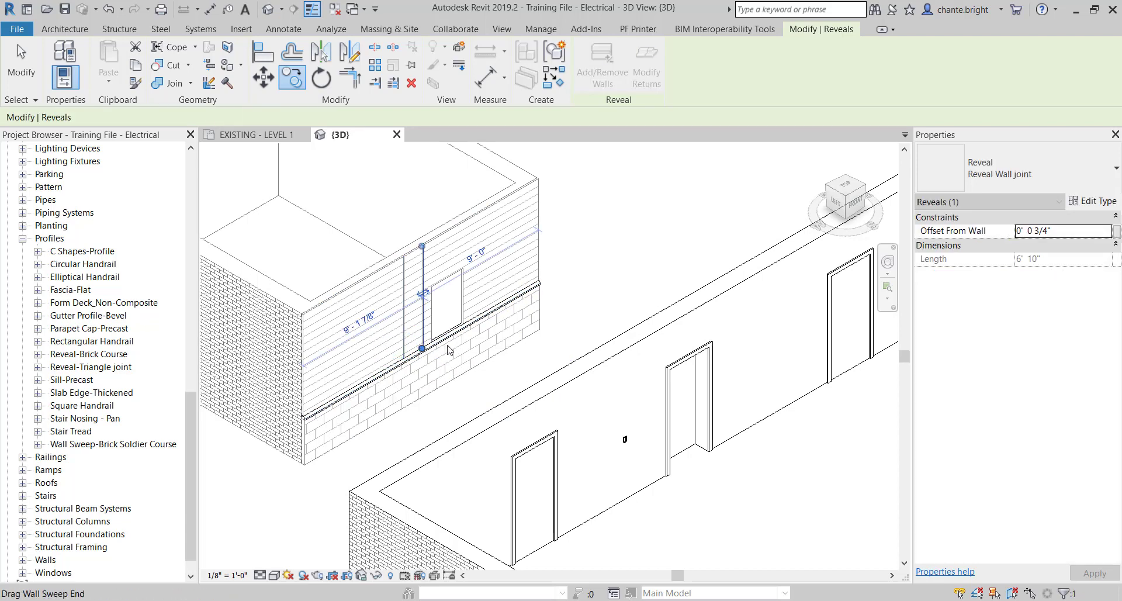
key("Escape")
Examine the two vertical joints, the siding and the capped stone veneer base up close and across the whole facade
scroll(421, 362, "up", 4)
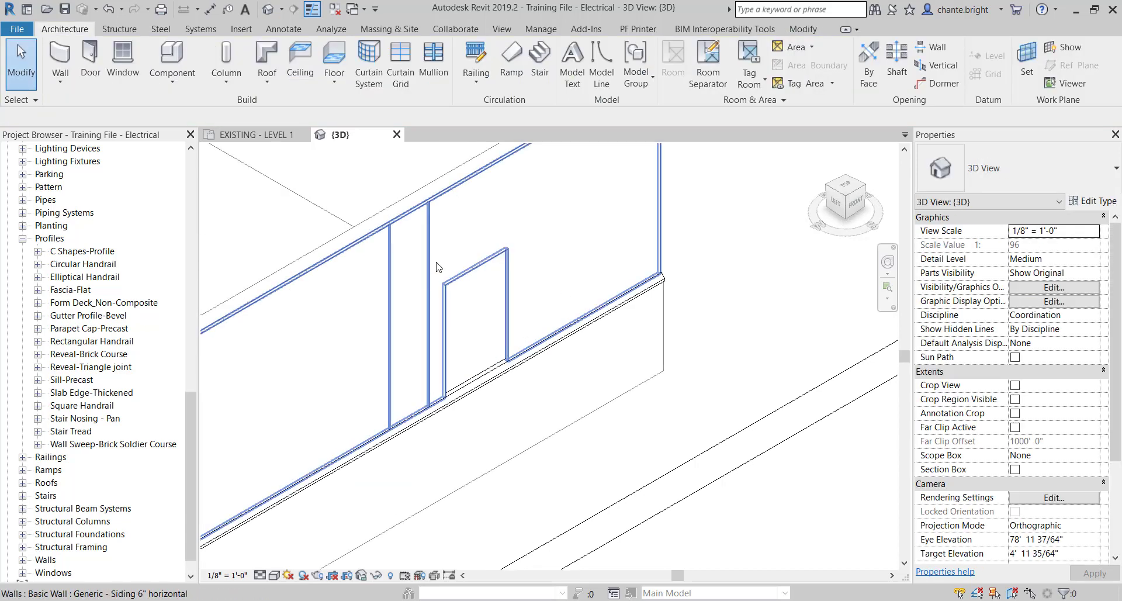
scroll(421, 362, "down", 4)
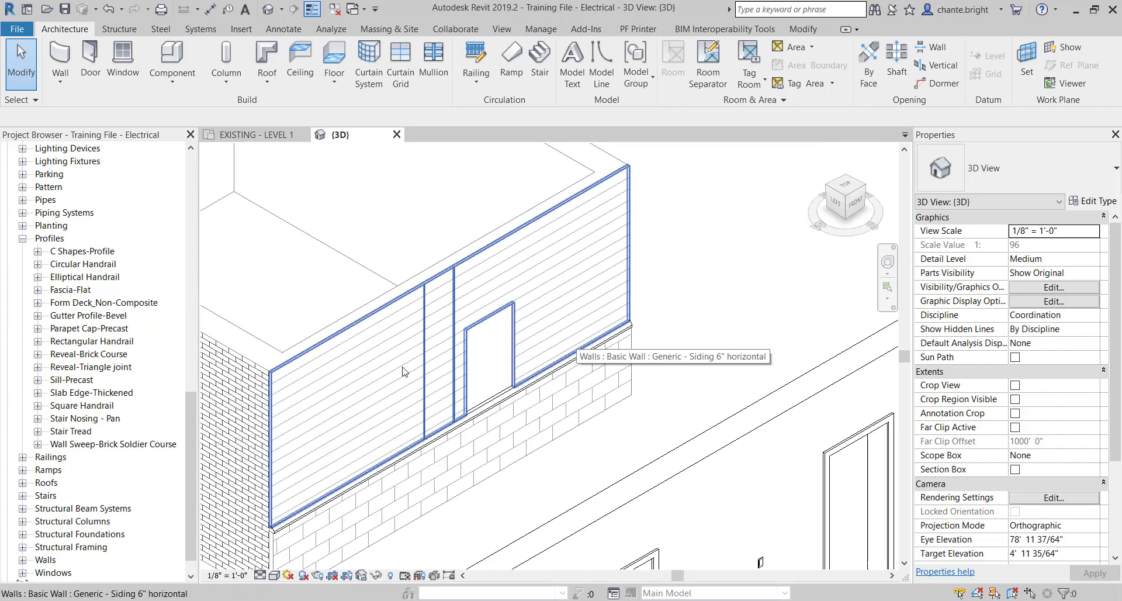
scroll(351, 523, "down", 3)
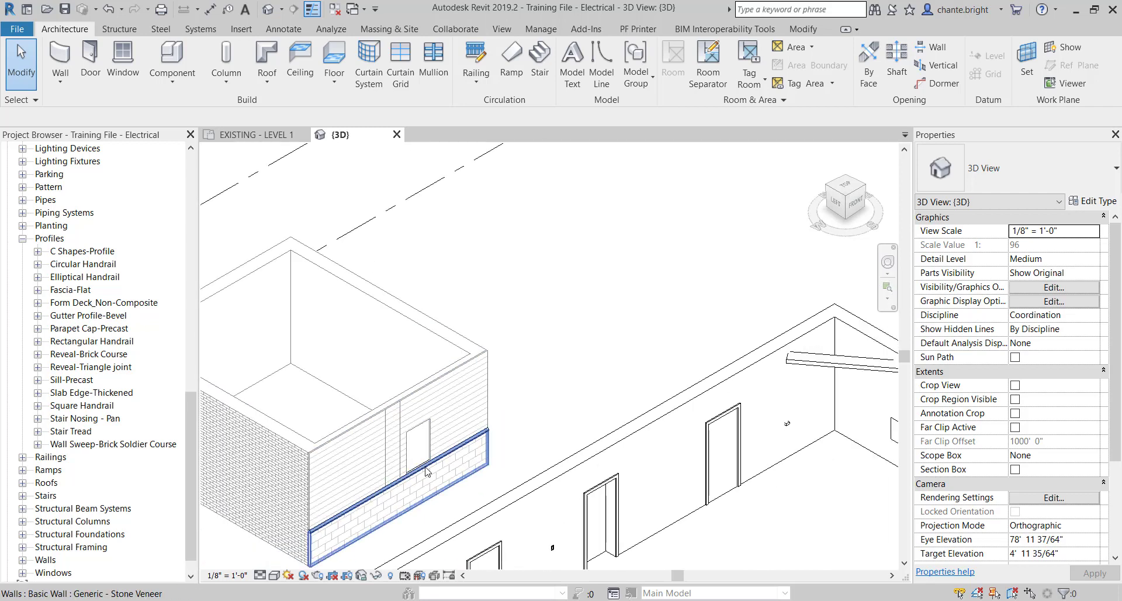
scroll(439, 466, "up", 5)
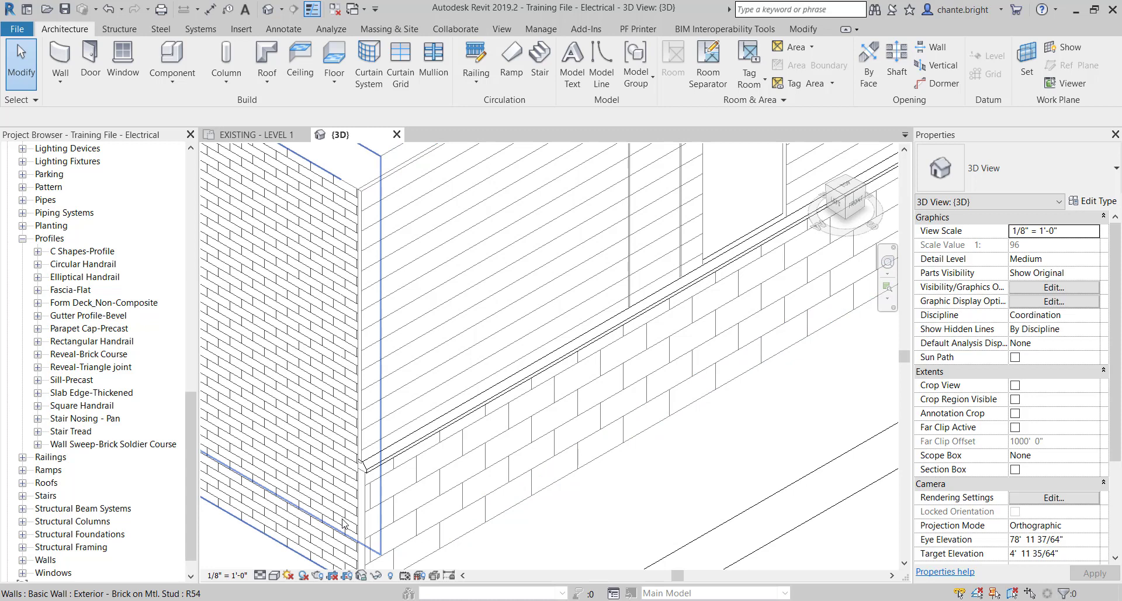
scroll(434, 419, "down", 3)
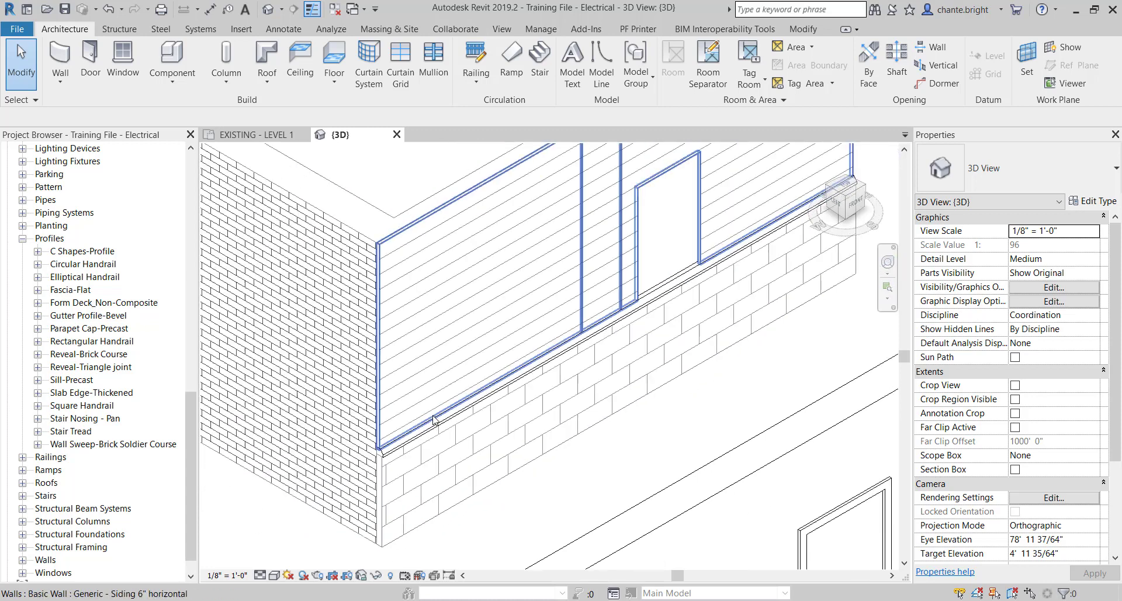
scroll(433, 419, "down", 2)
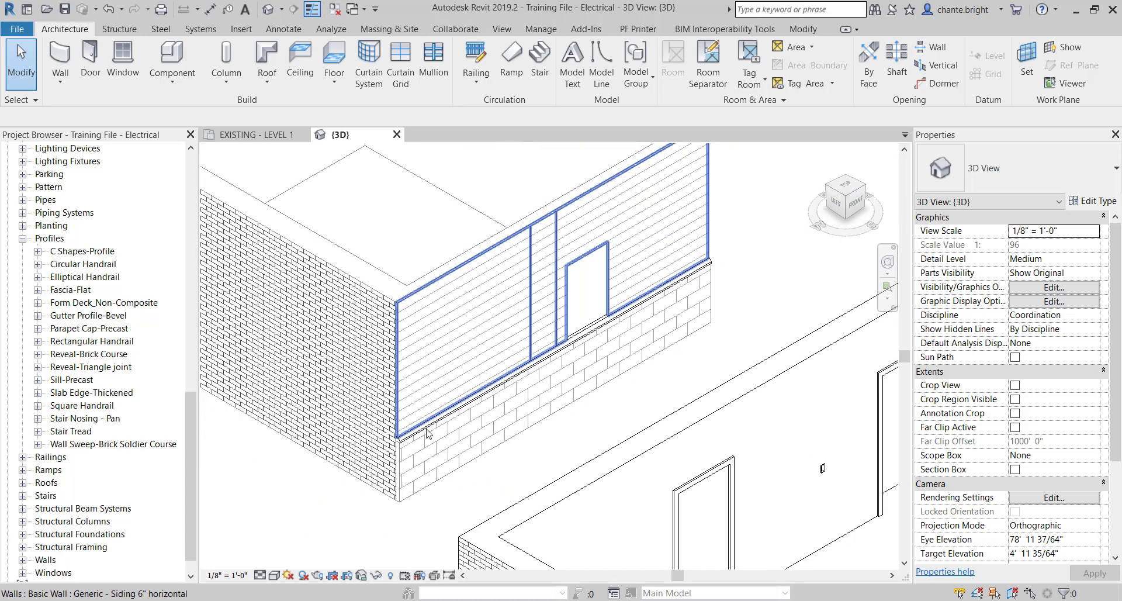
mouse_move(449, 600)
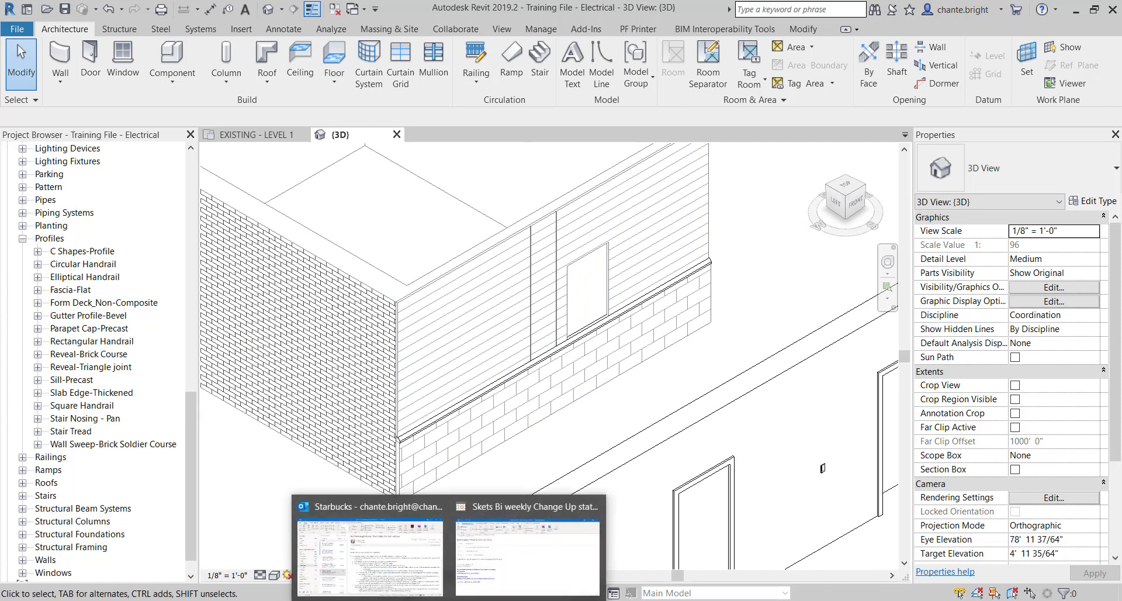